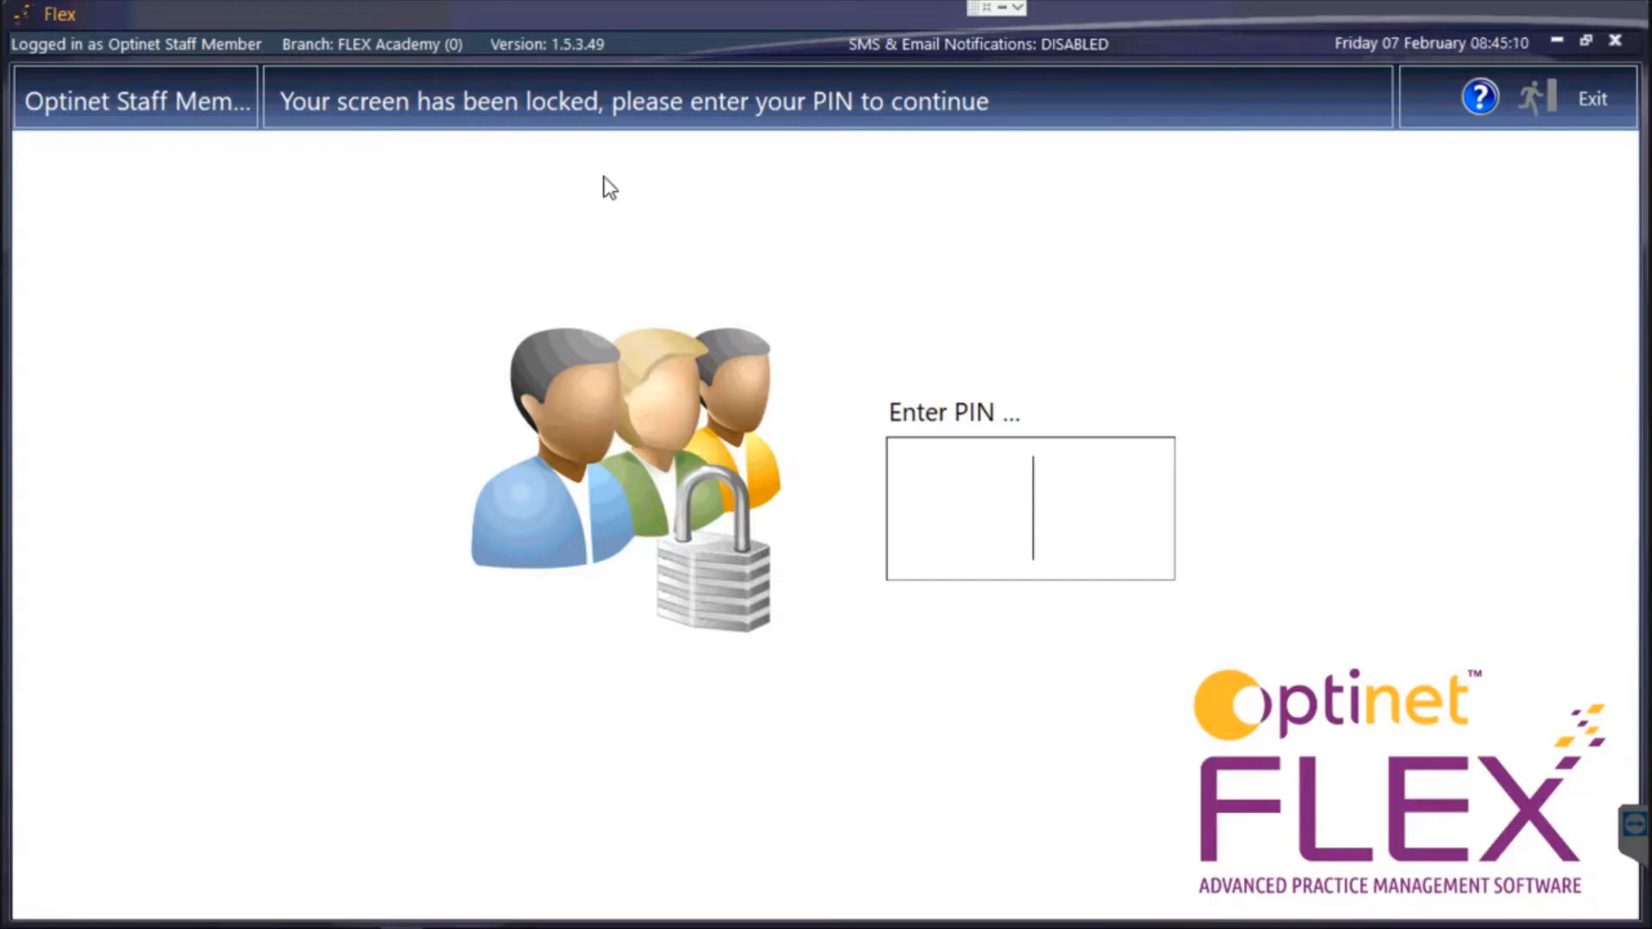
# Unlock Optinet FLEX by entering the staff PIN in the Enter PIN box.
pyautogui.write('1234')
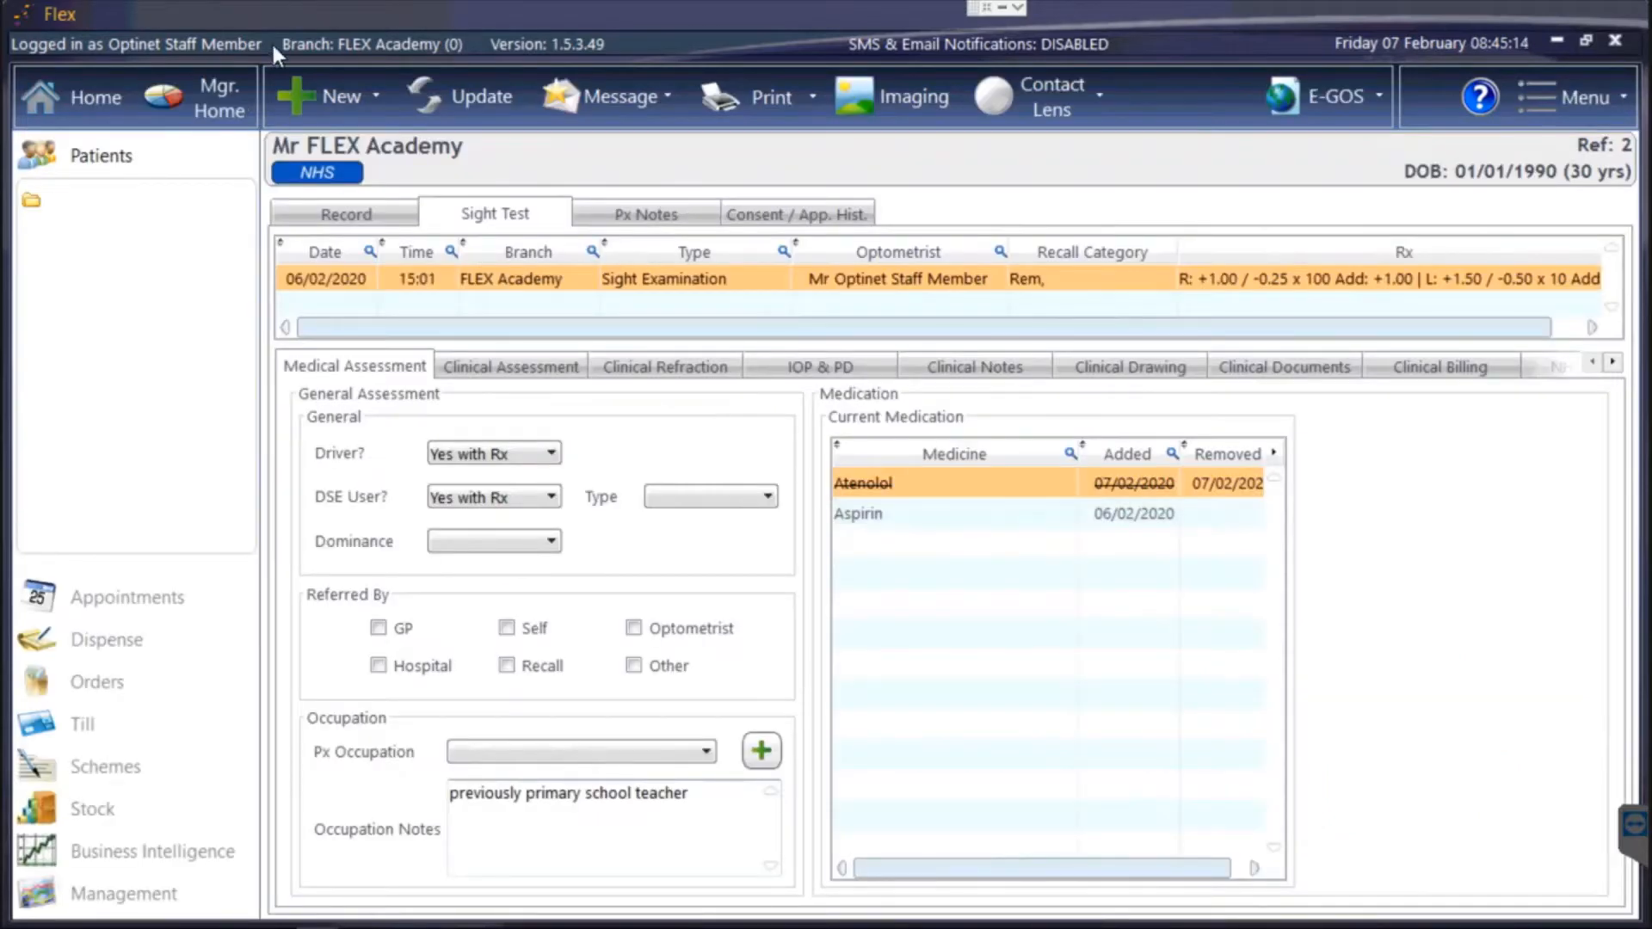
# Start a new sight exam record and set Last Eye Test to Can't remember in Clinical Assessment.
pyautogui.click(325, 97)
pyautogui.click(329, 177)
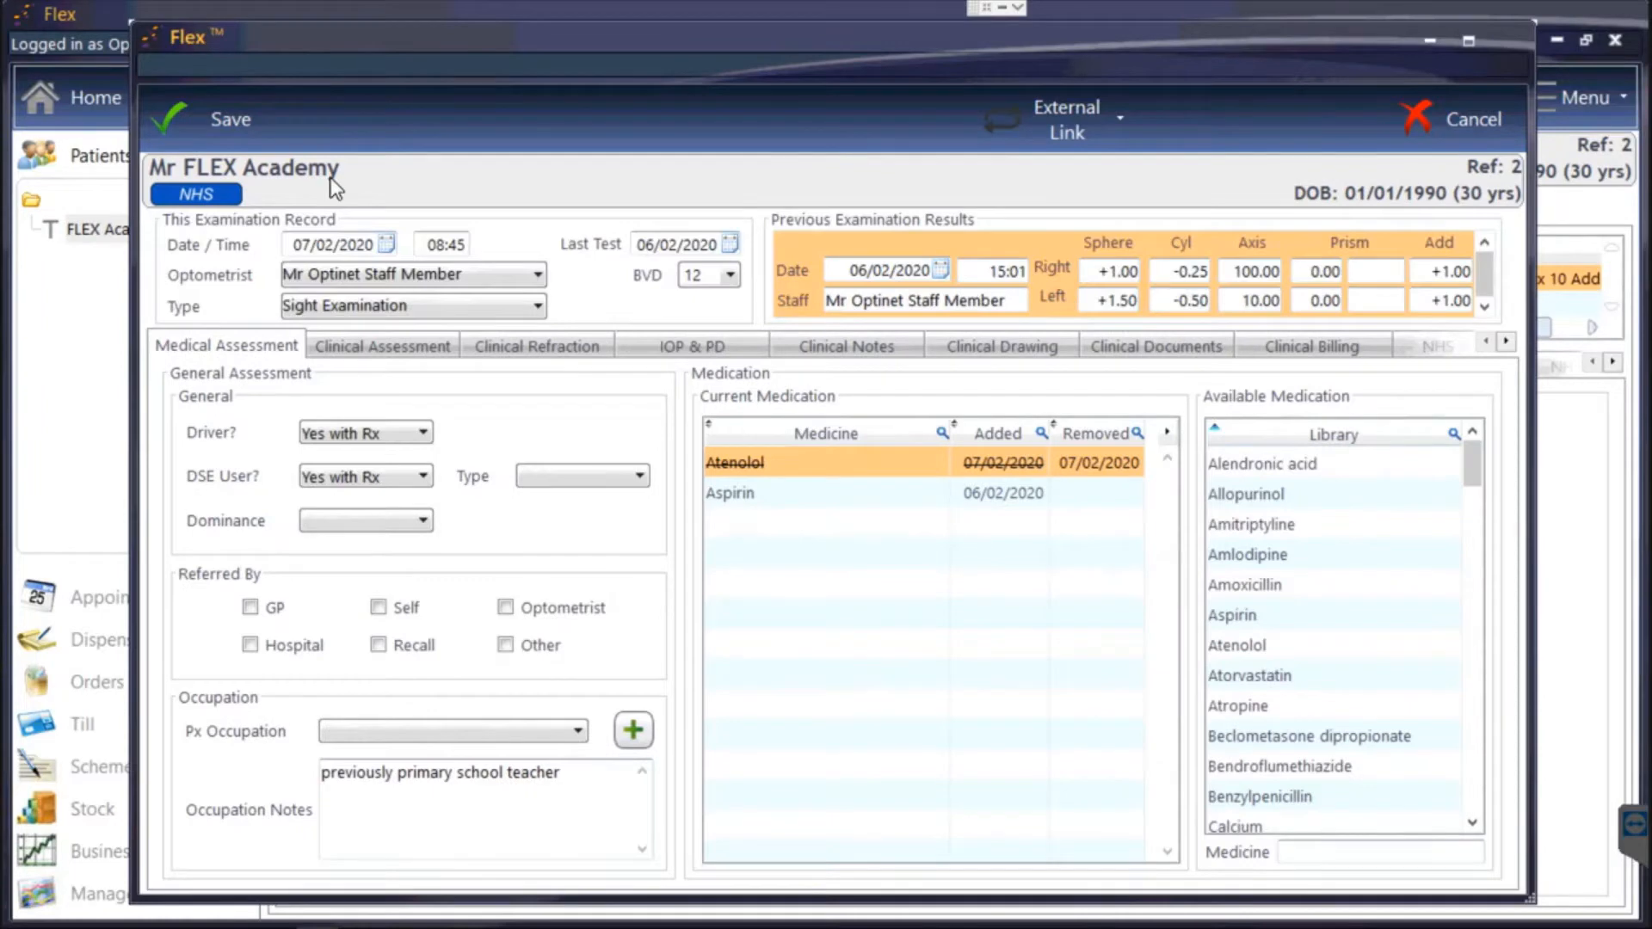
pyautogui.click(384, 351)
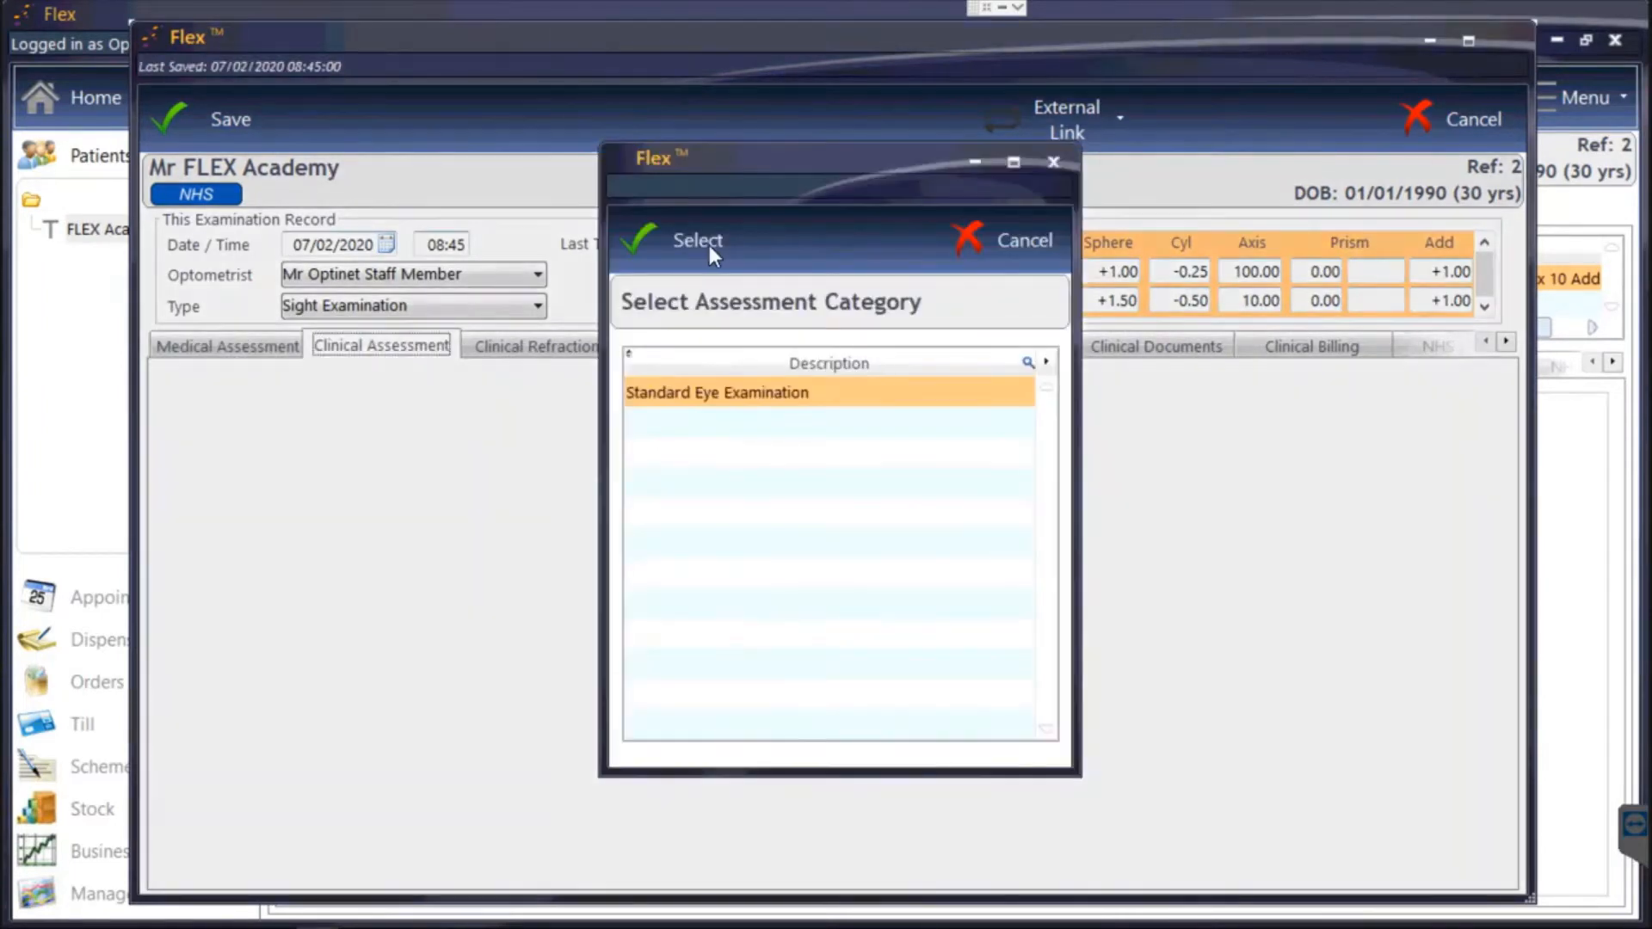
pyautogui.click(709, 245)
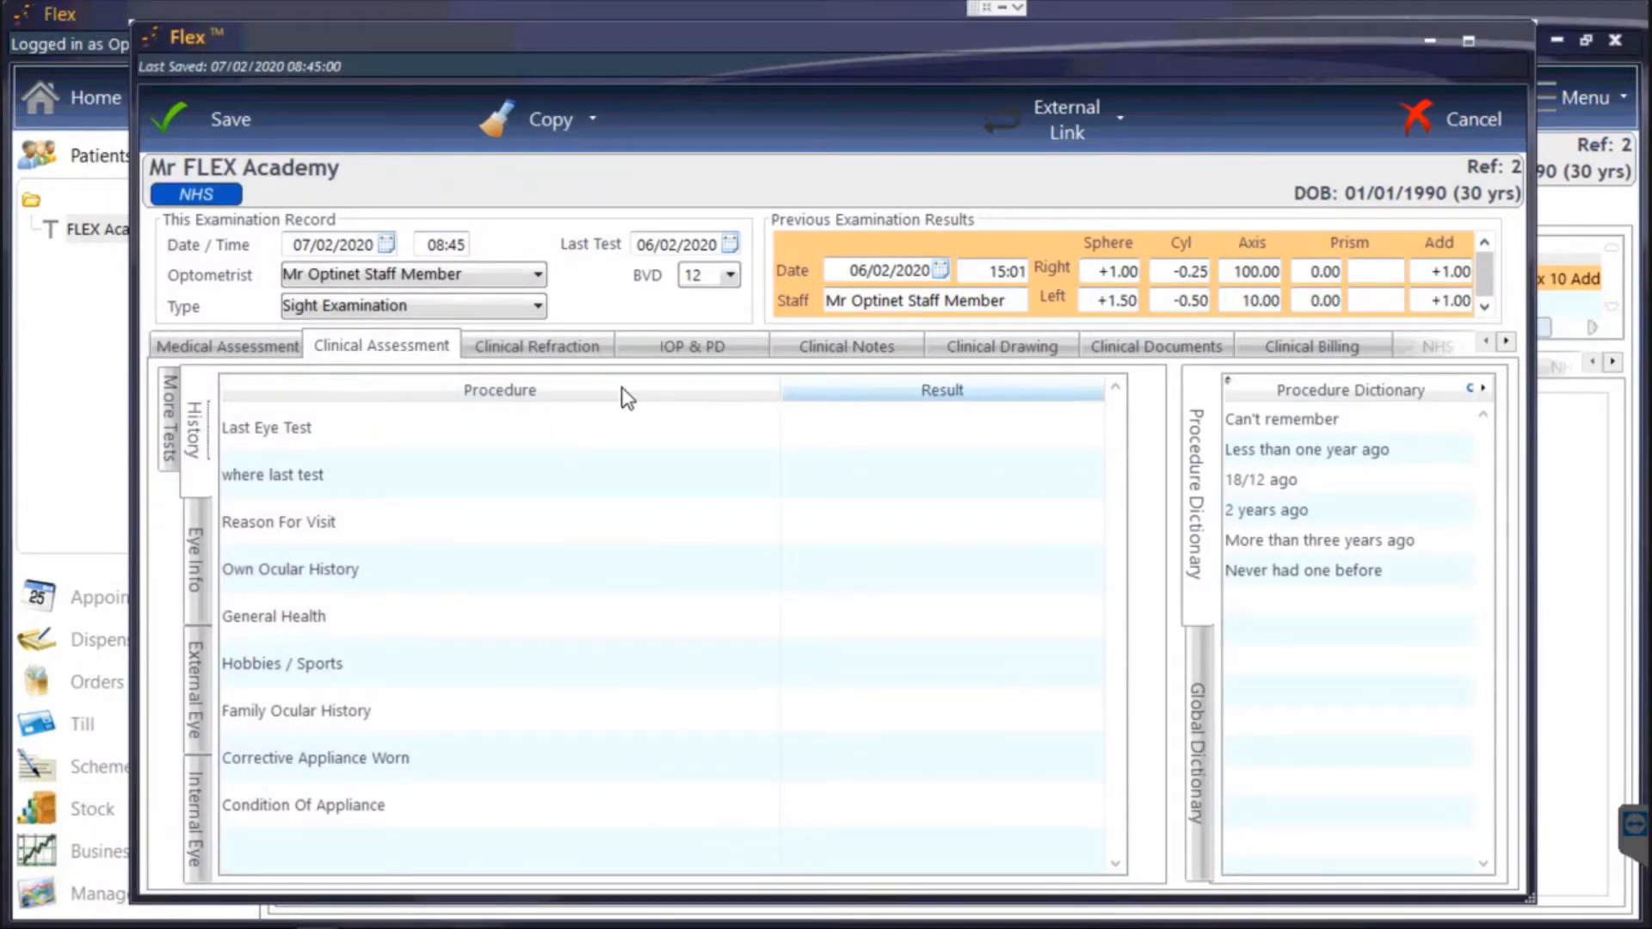
pyautogui.click(502, 422)
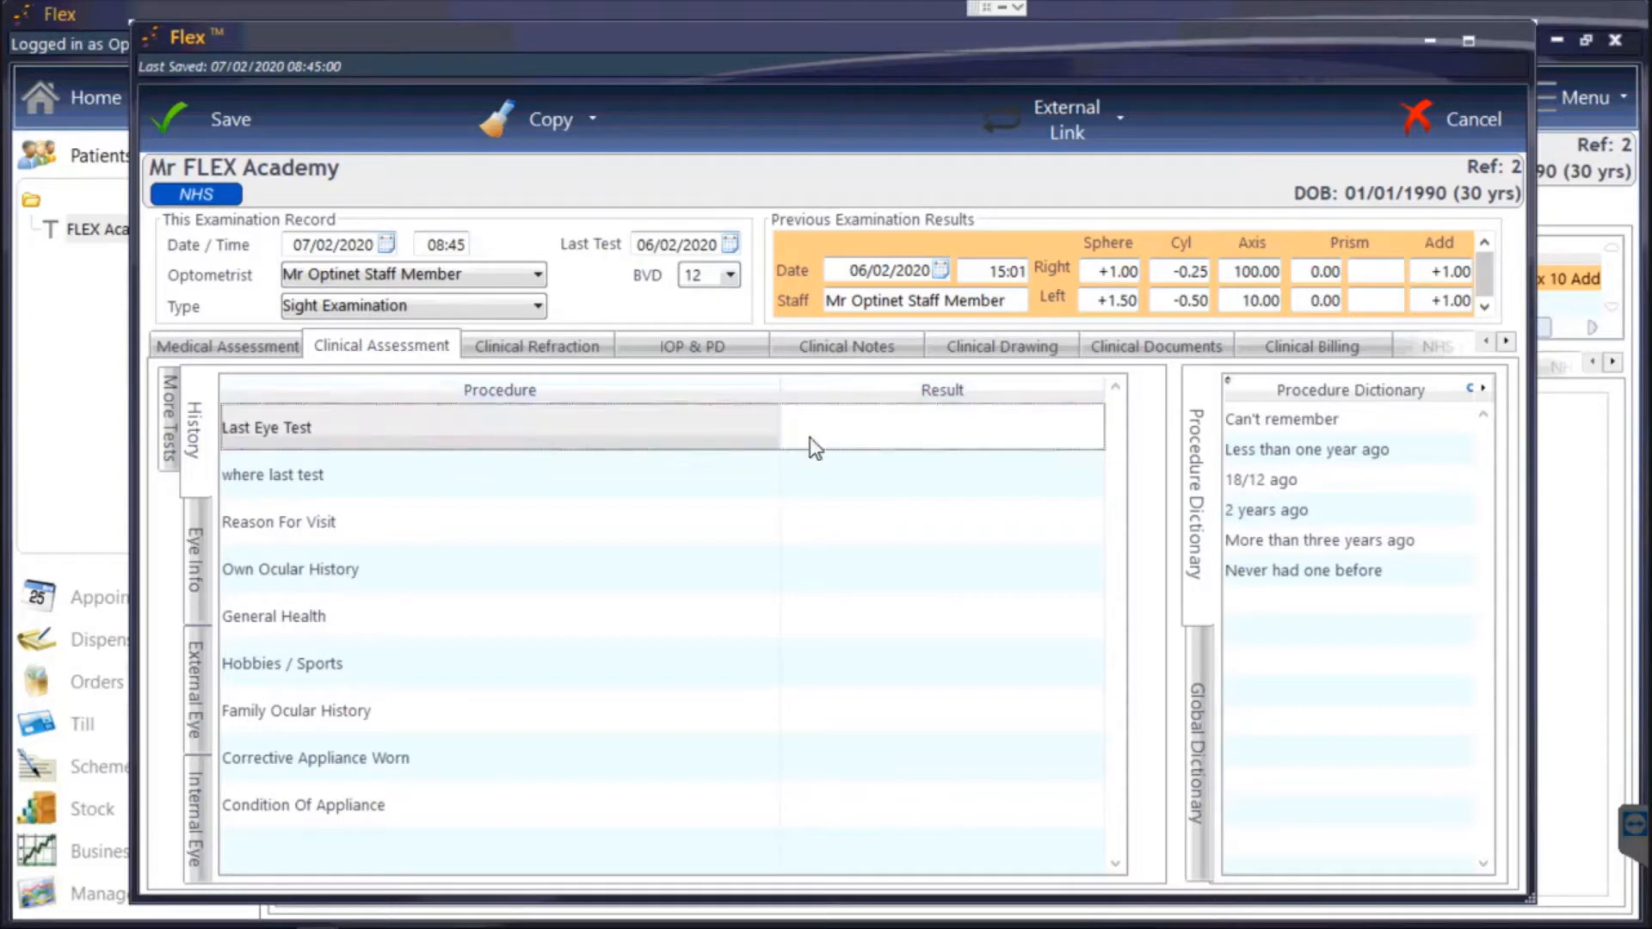
pyautogui.click(1293, 422)
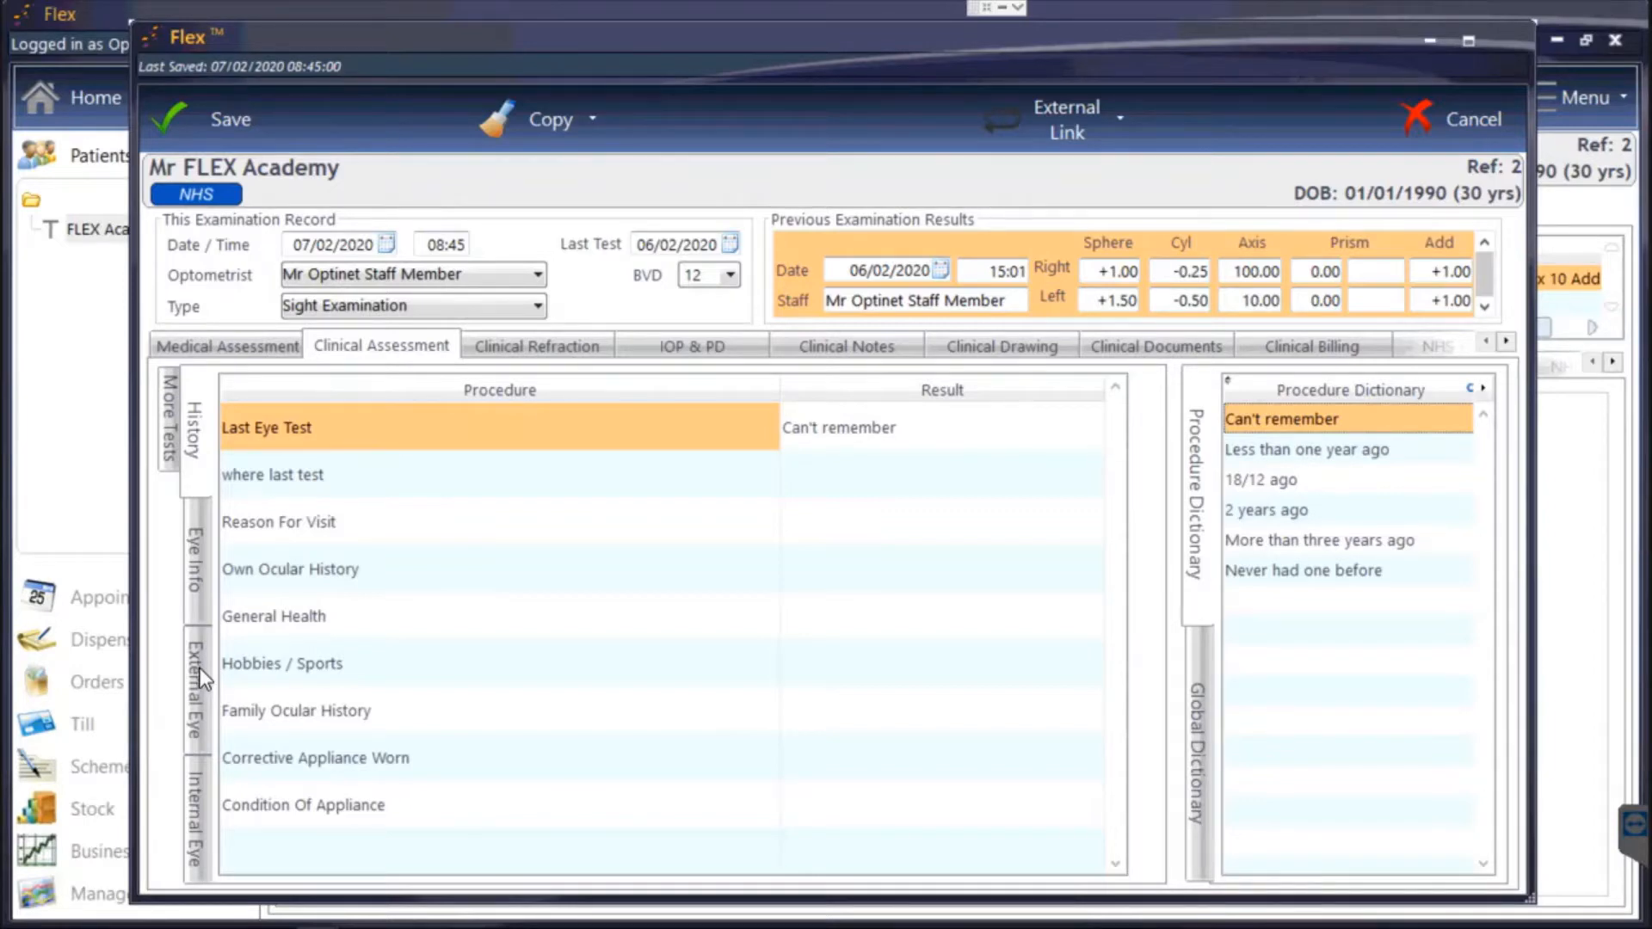
# Cancel the sight exam, close and delete the unsaved test, and open Setup from the menu.
pyautogui.click(1416, 116)
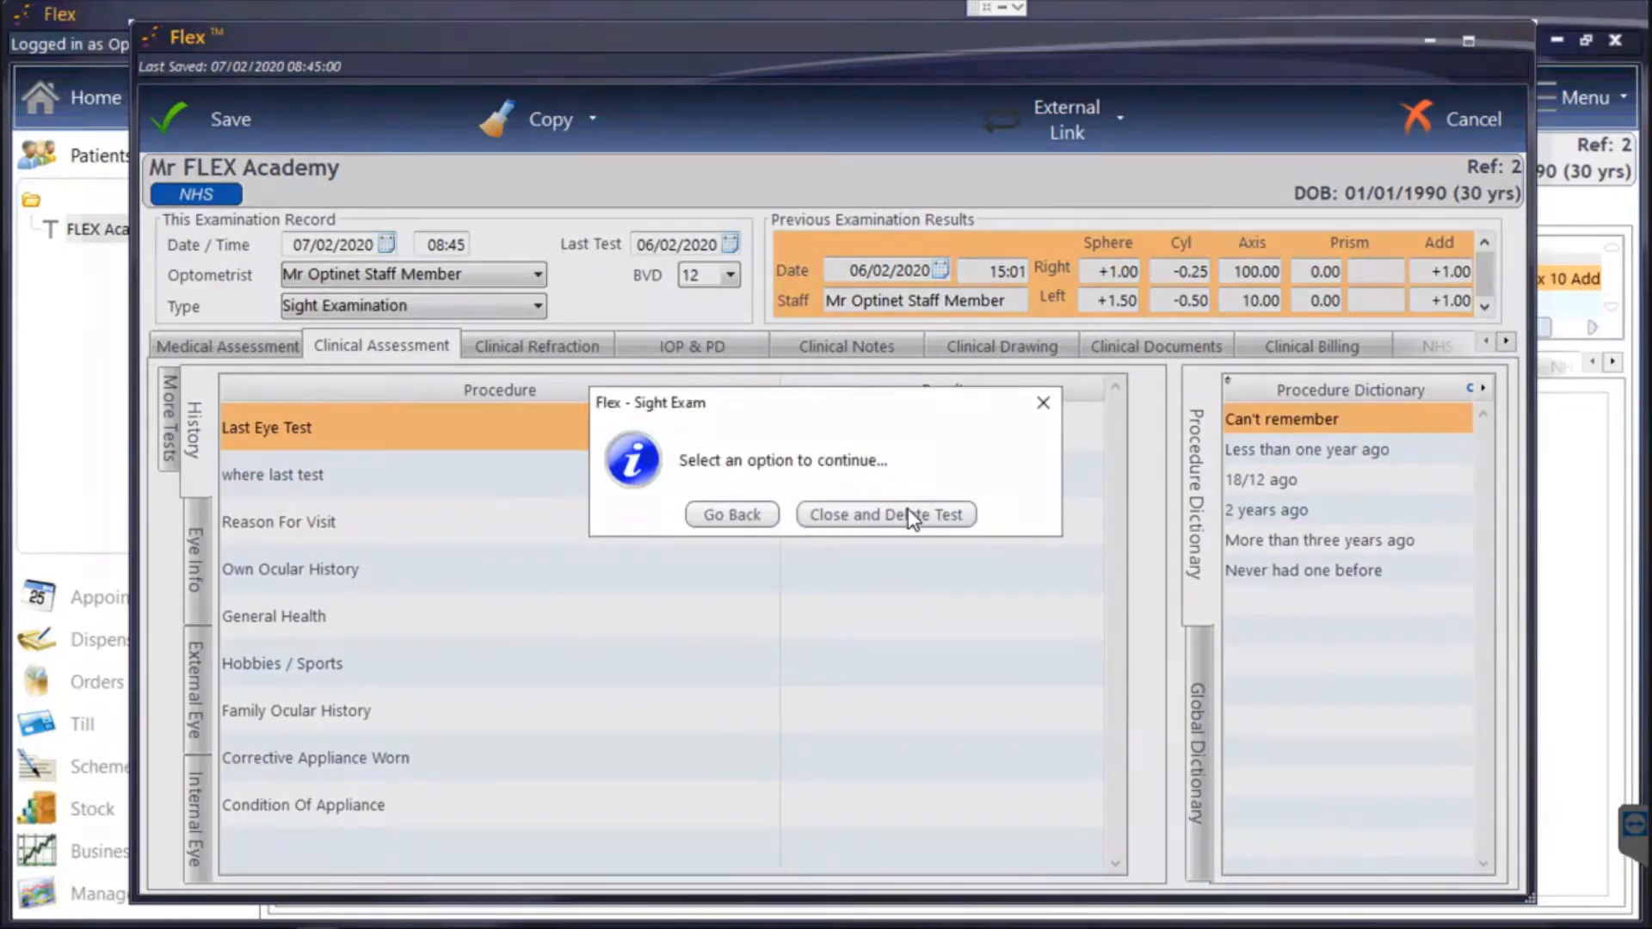
pyautogui.click(907, 511)
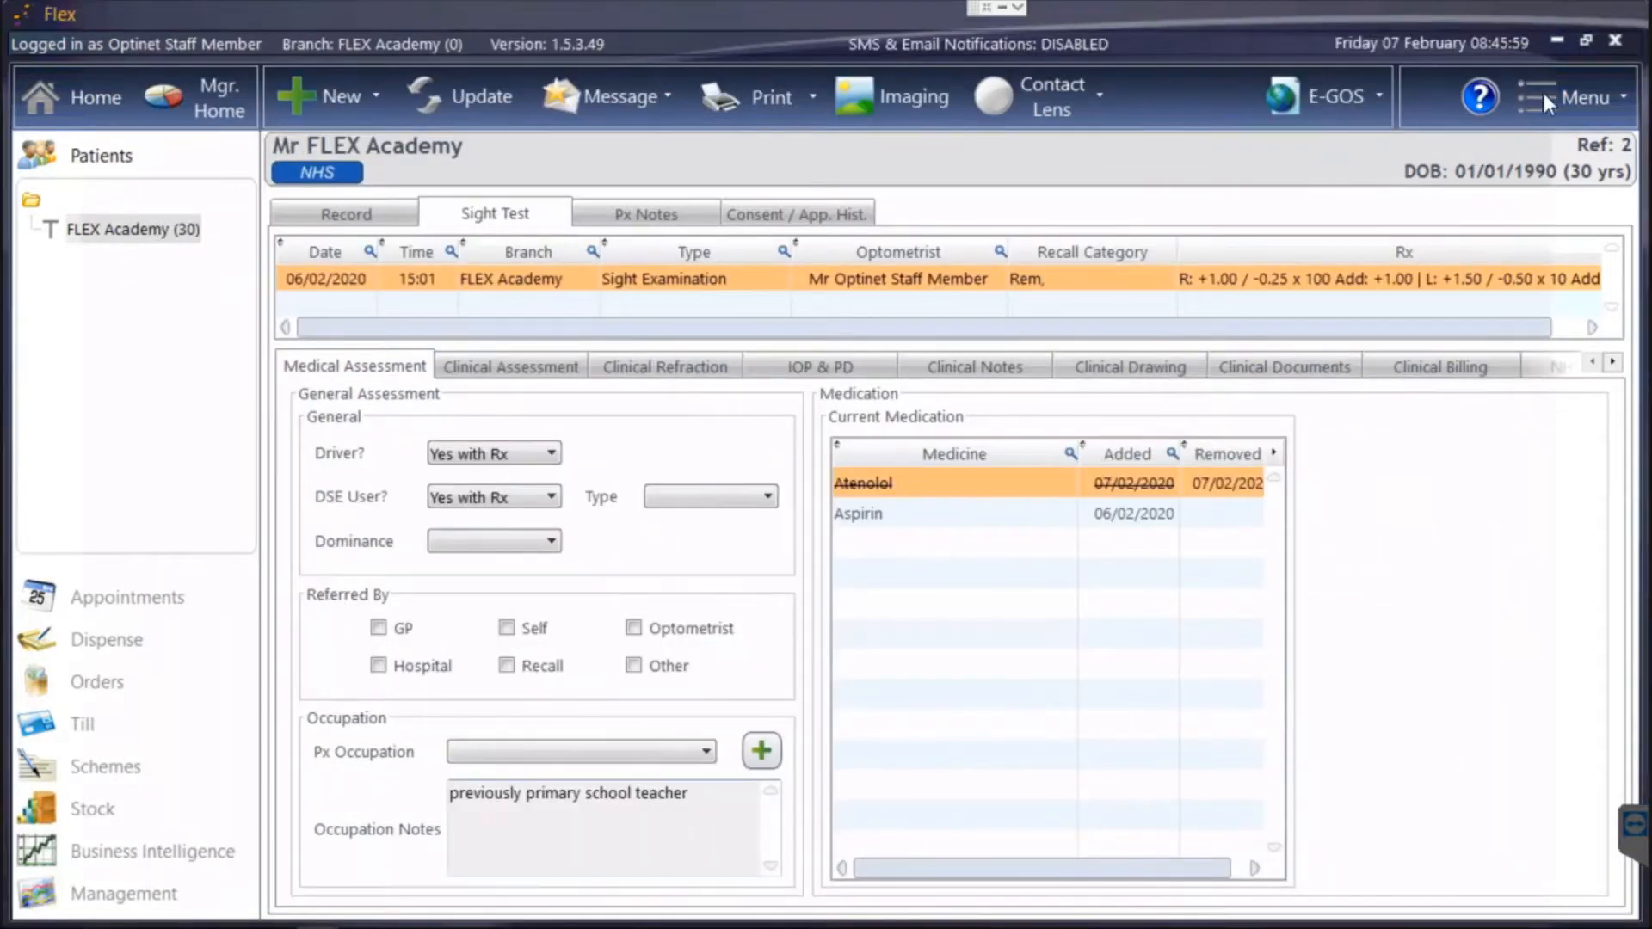
pyautogui.click(1558, 90)
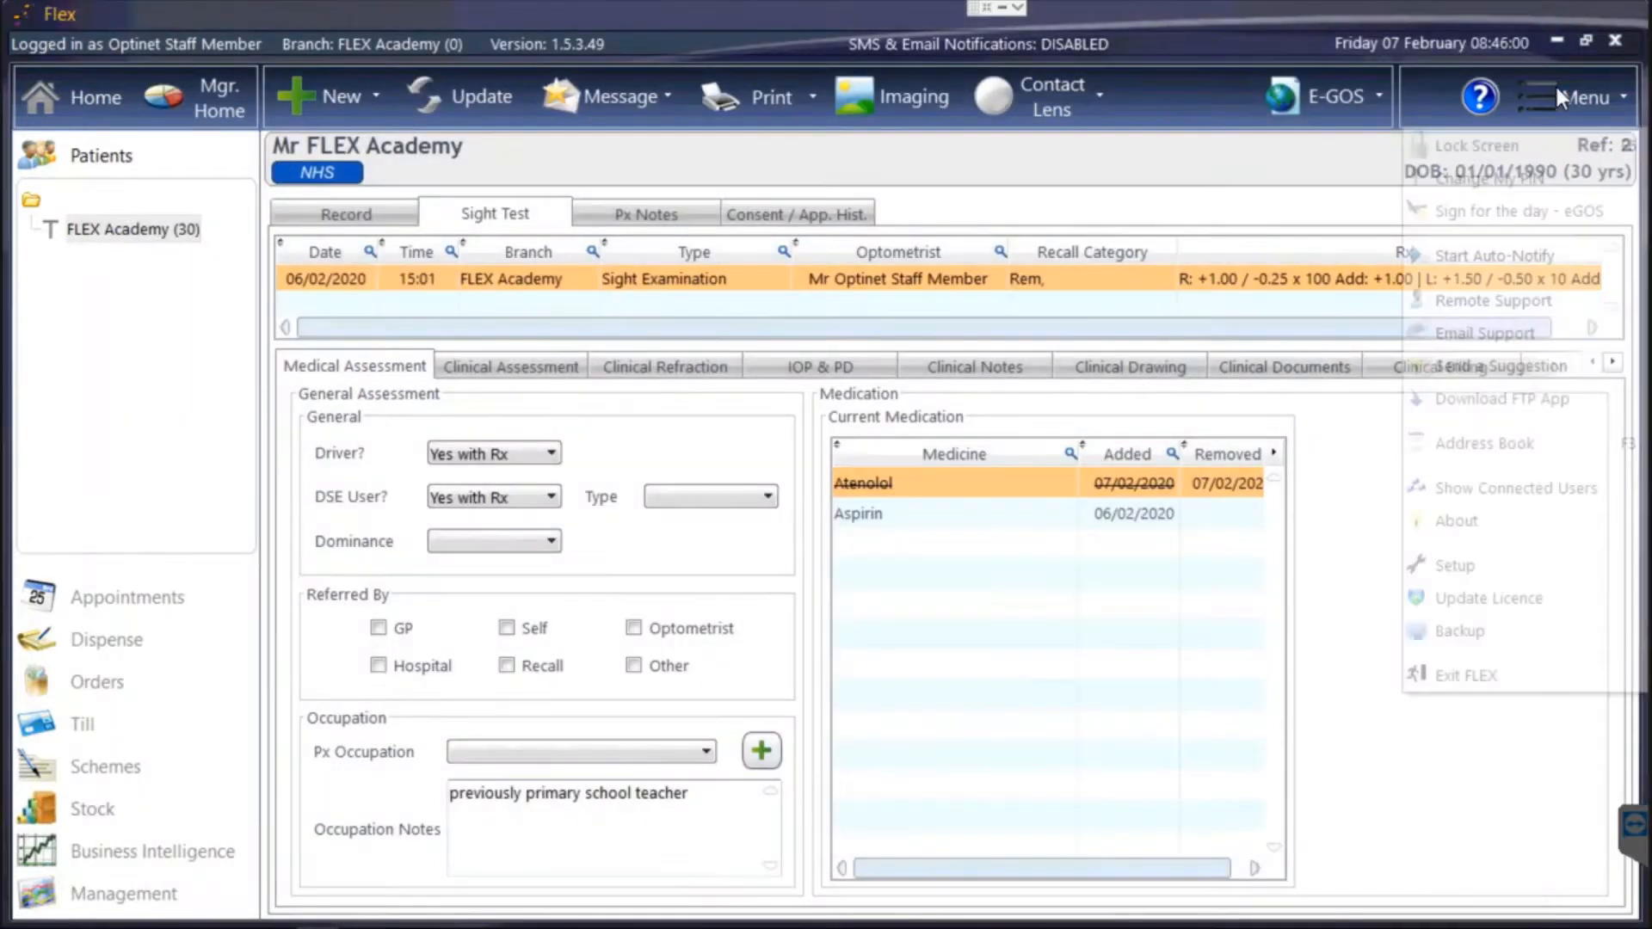
pyautogui.click(1453, 570)
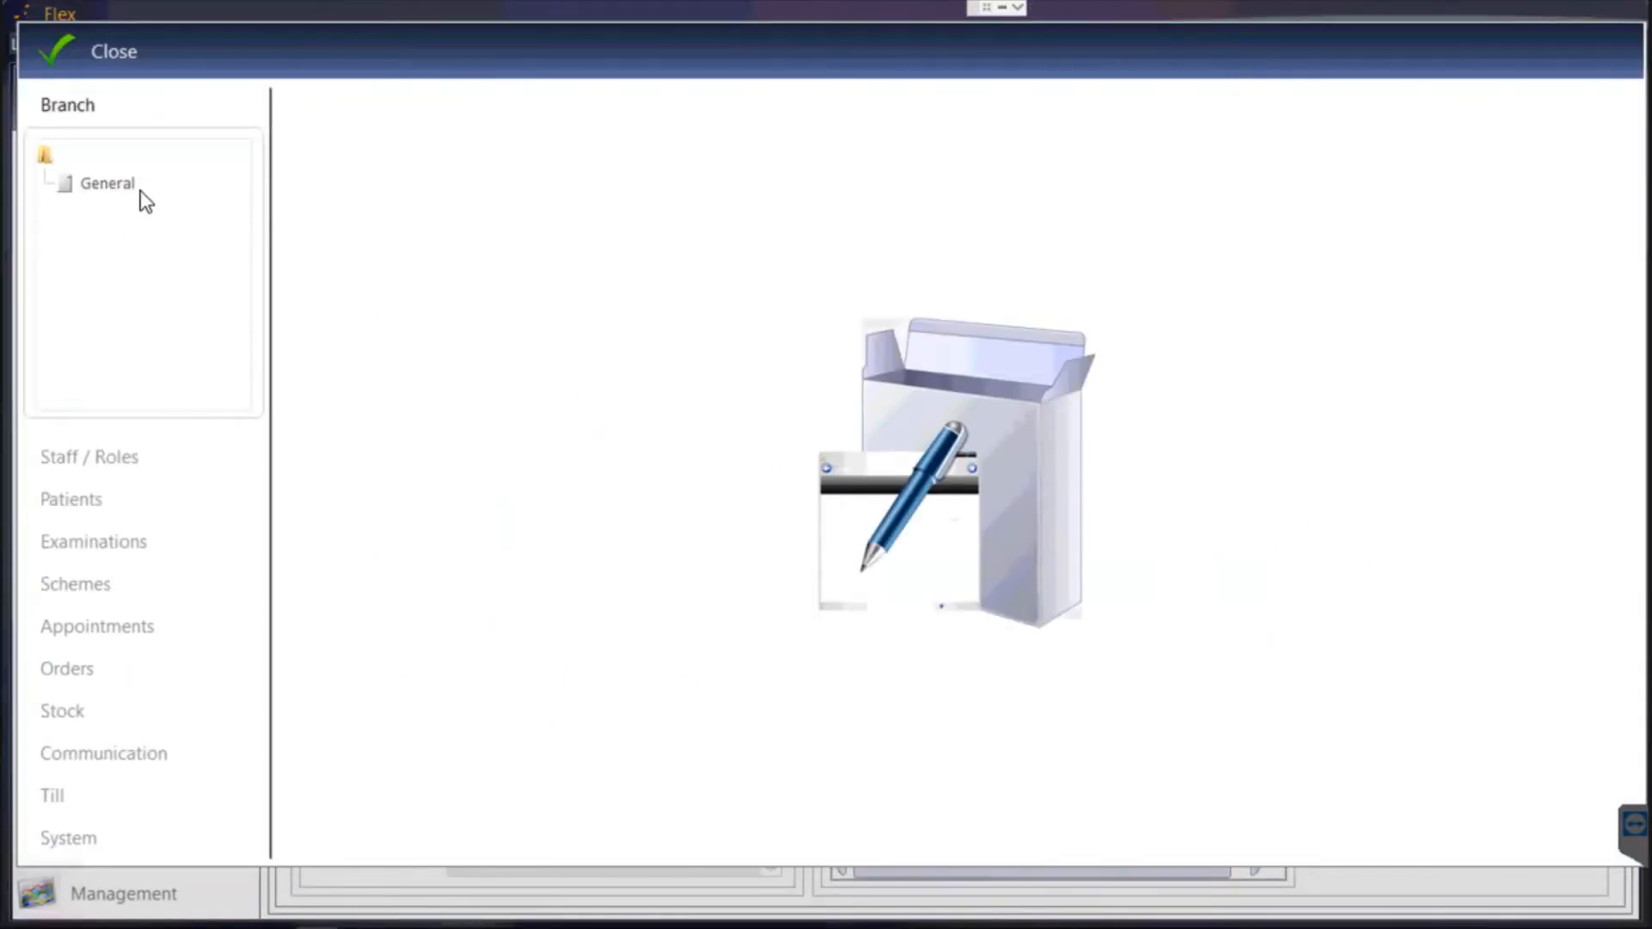
# Open Examinations > Clinical setup and show the Procedures tab listing History's procedures.
pyautogui.click(84, 547)
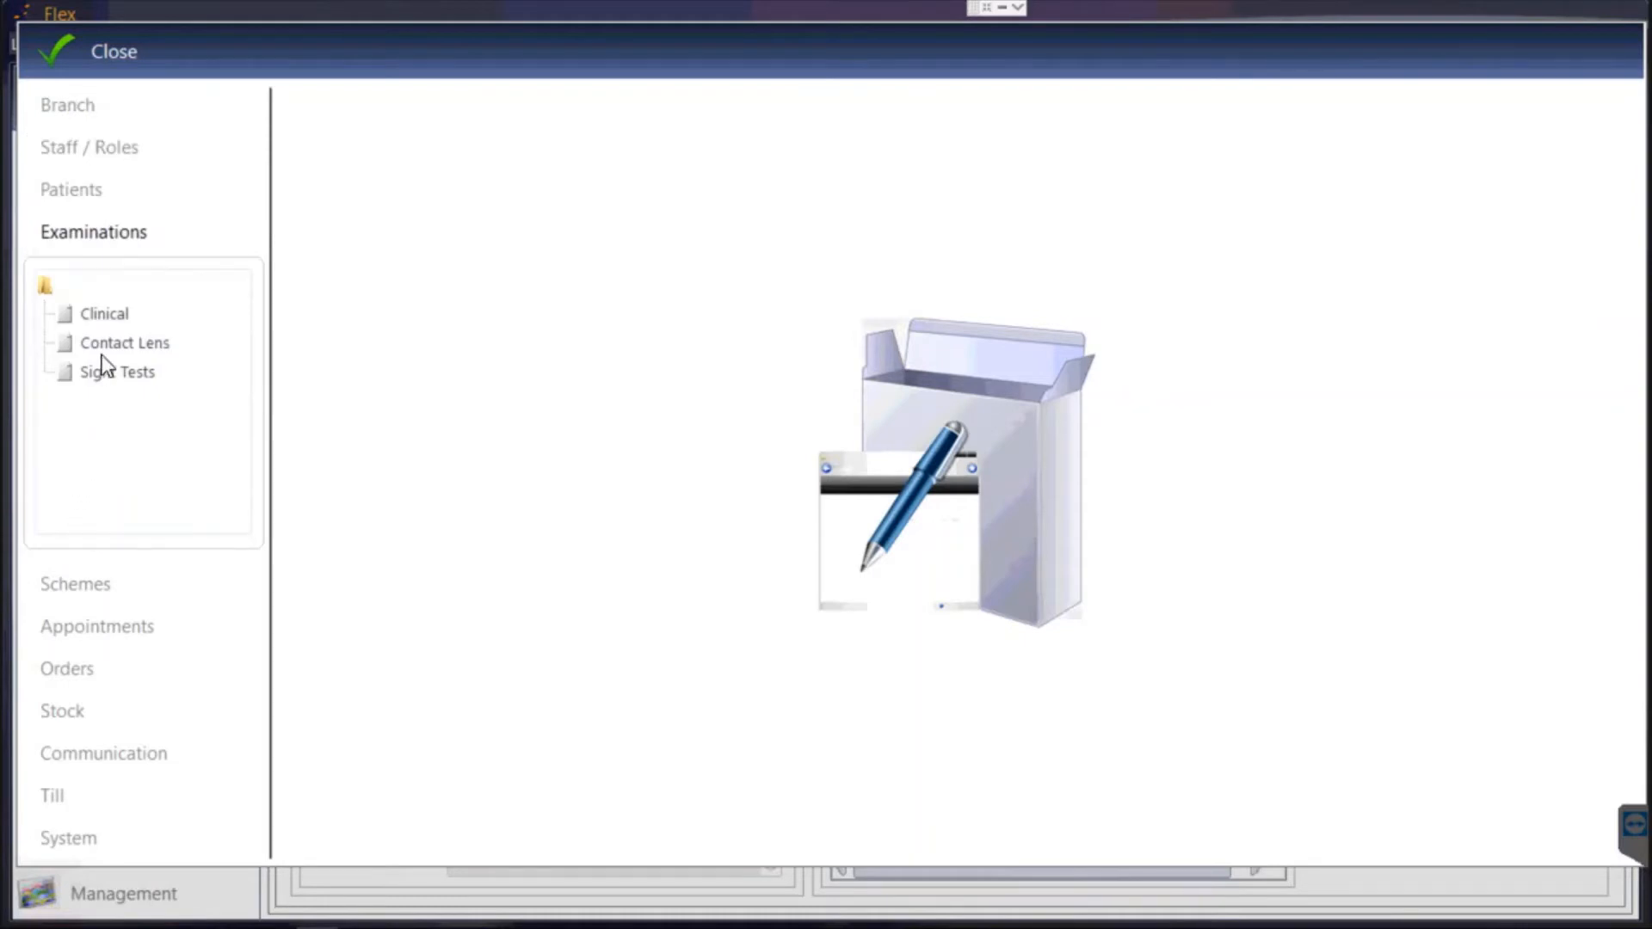
pyautogui.click(104, 315)
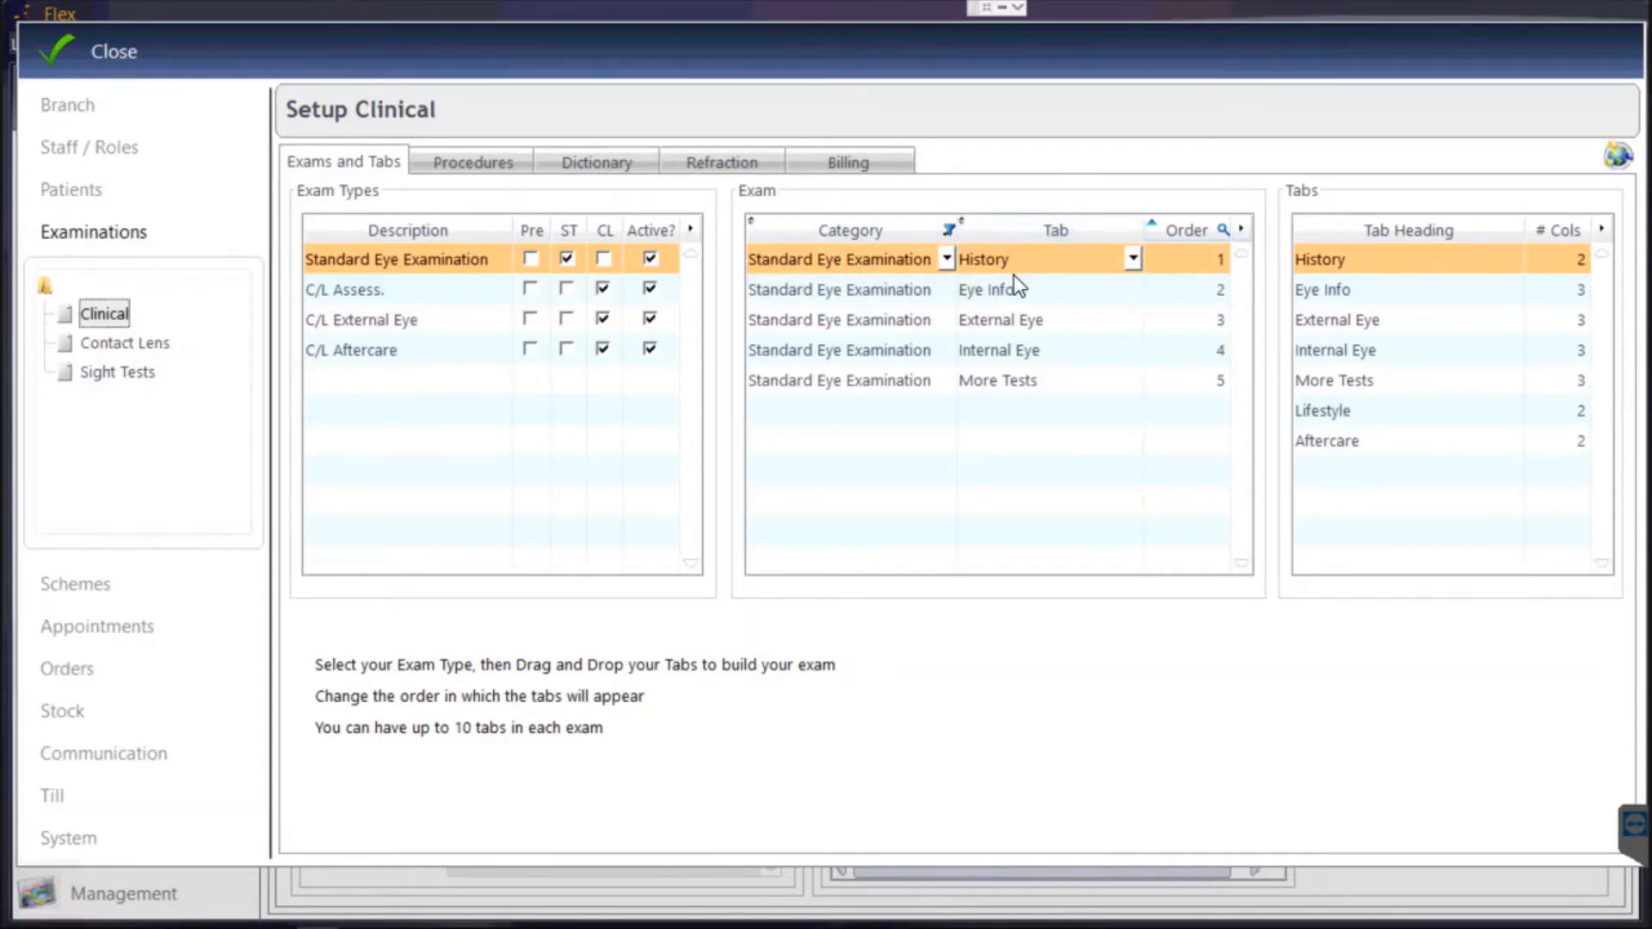
pyautogui.click(463, 162)
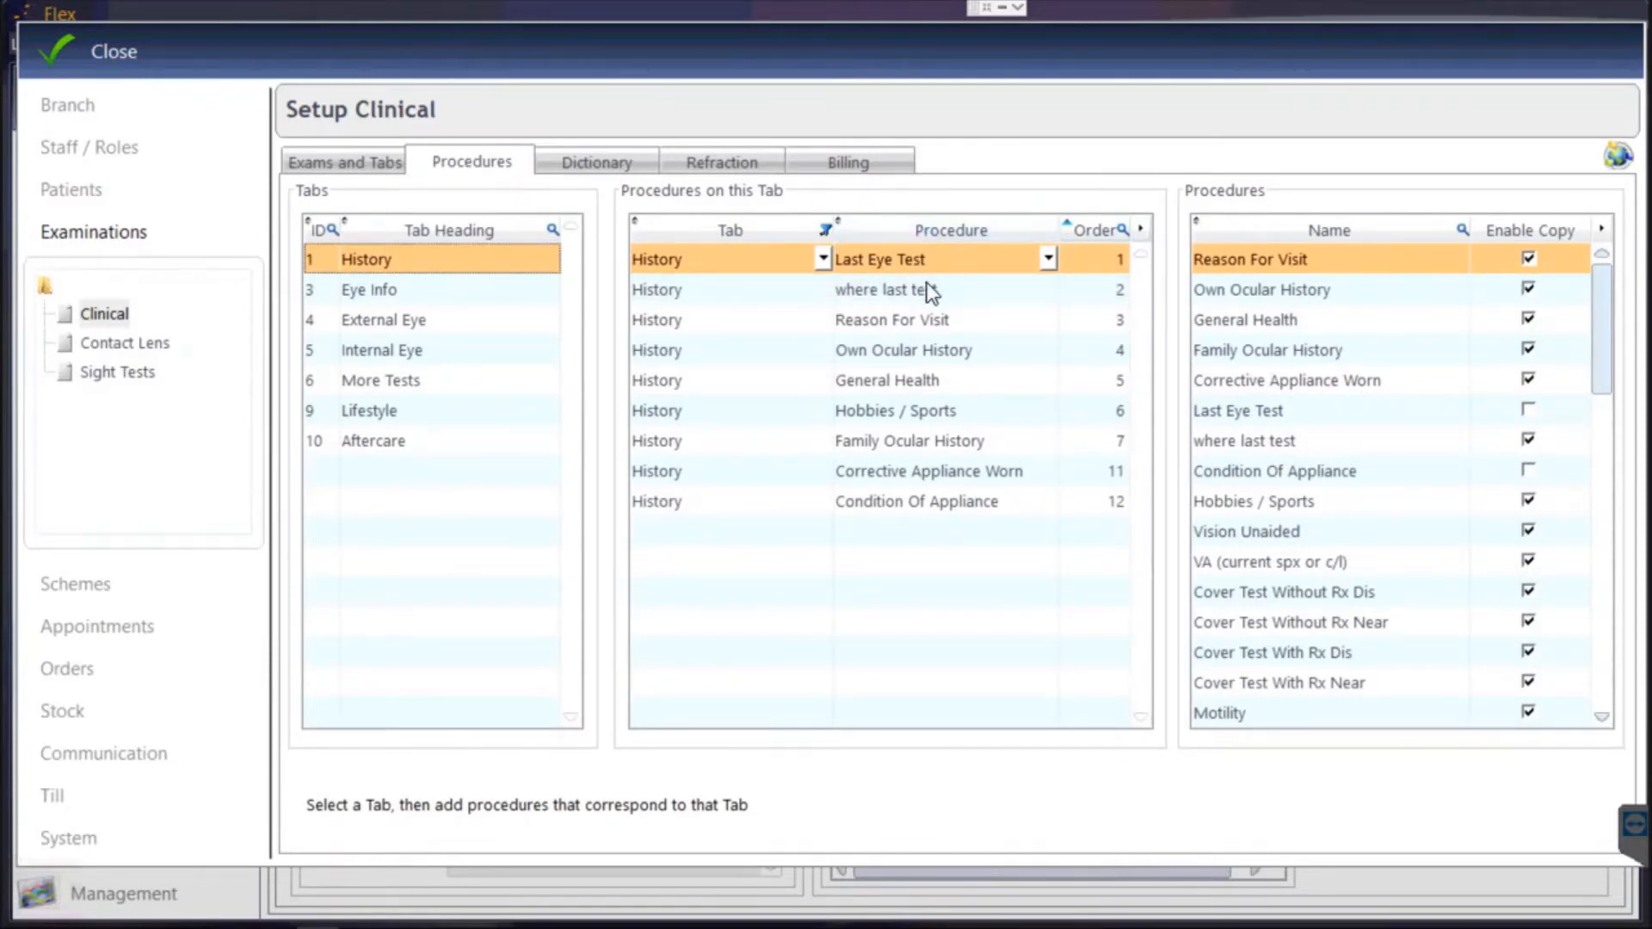
# Delete Condition Of Appliance from the History tab's procedures.
pyautogui.rightClick(906, 499)
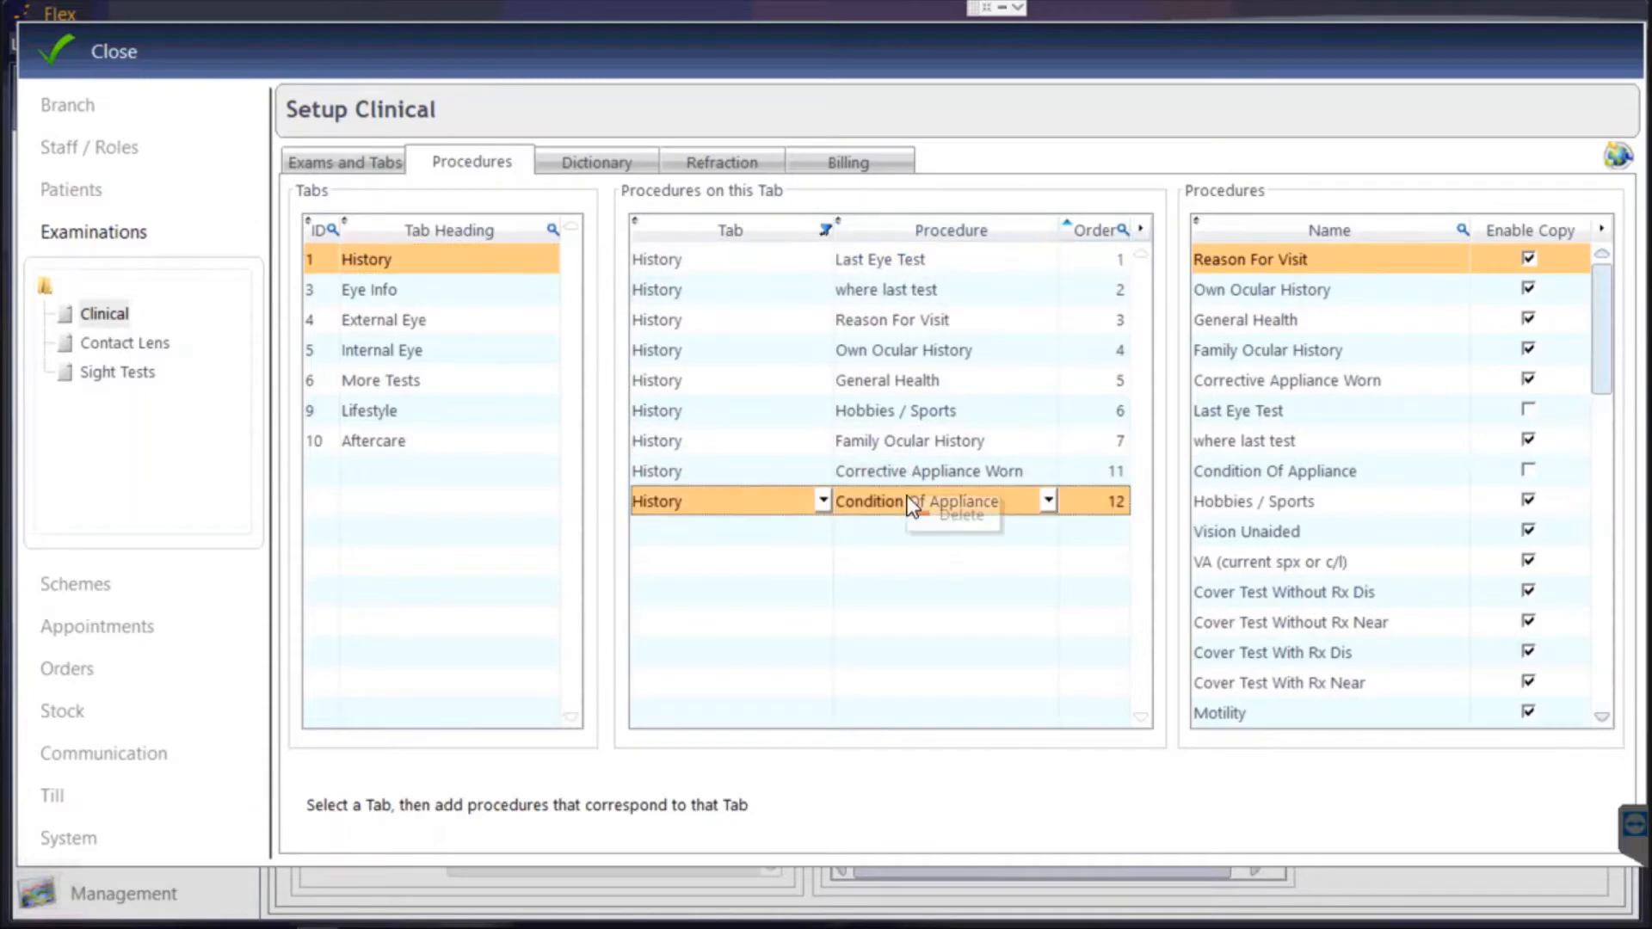
pyautogui.click(962, 514)
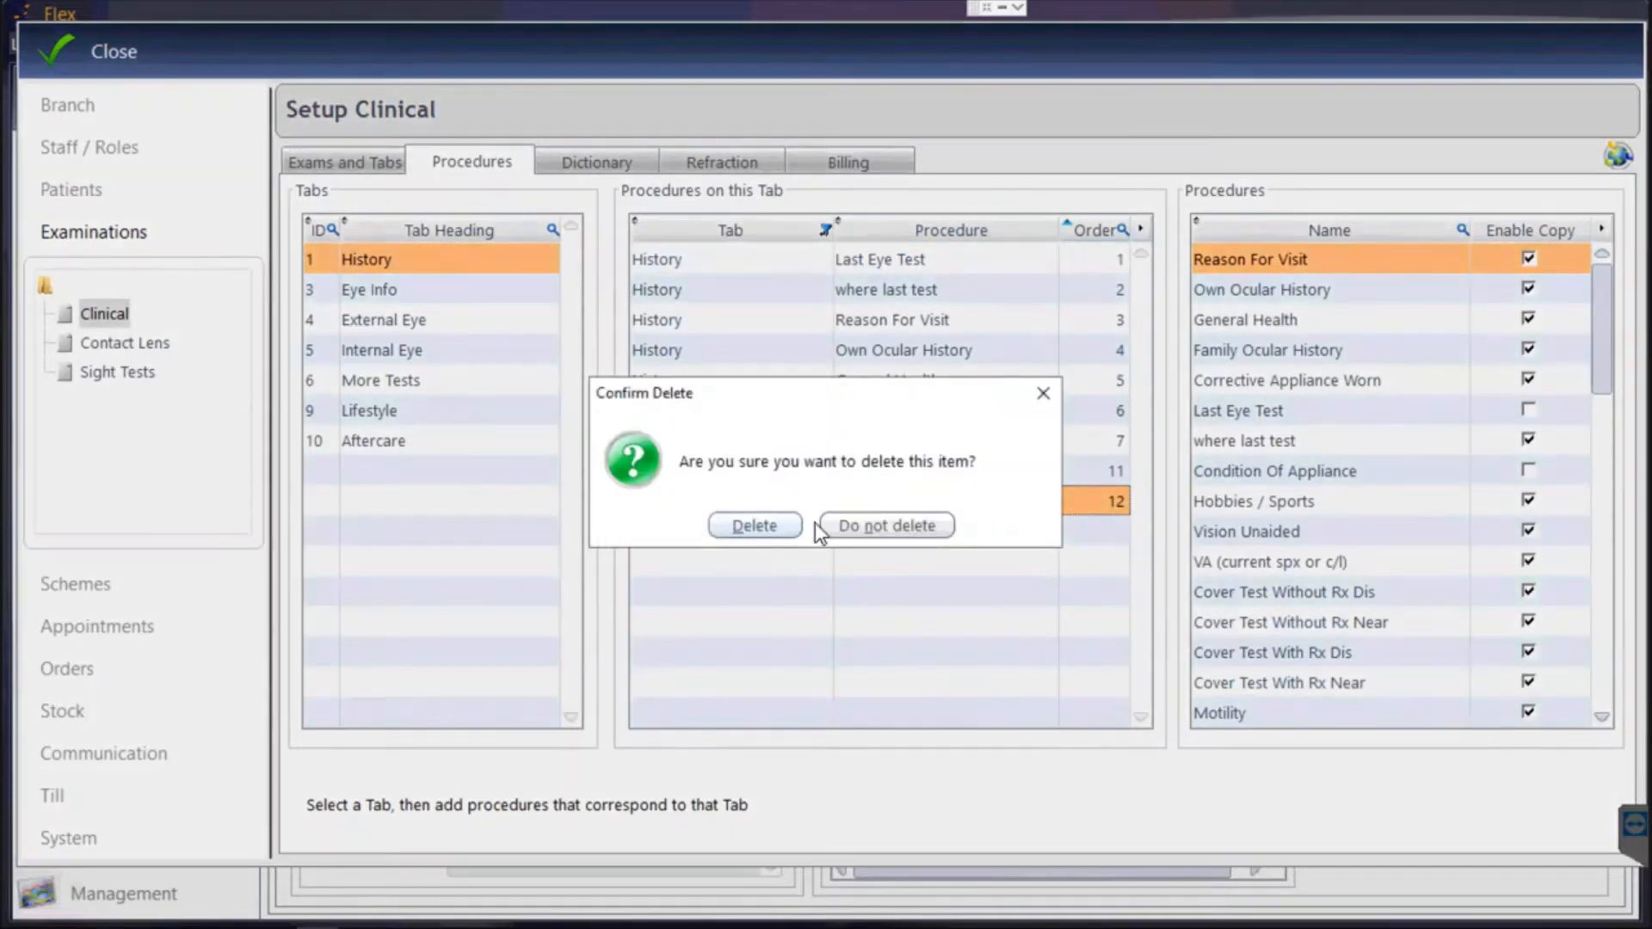
pyautogui.click(779, 525)
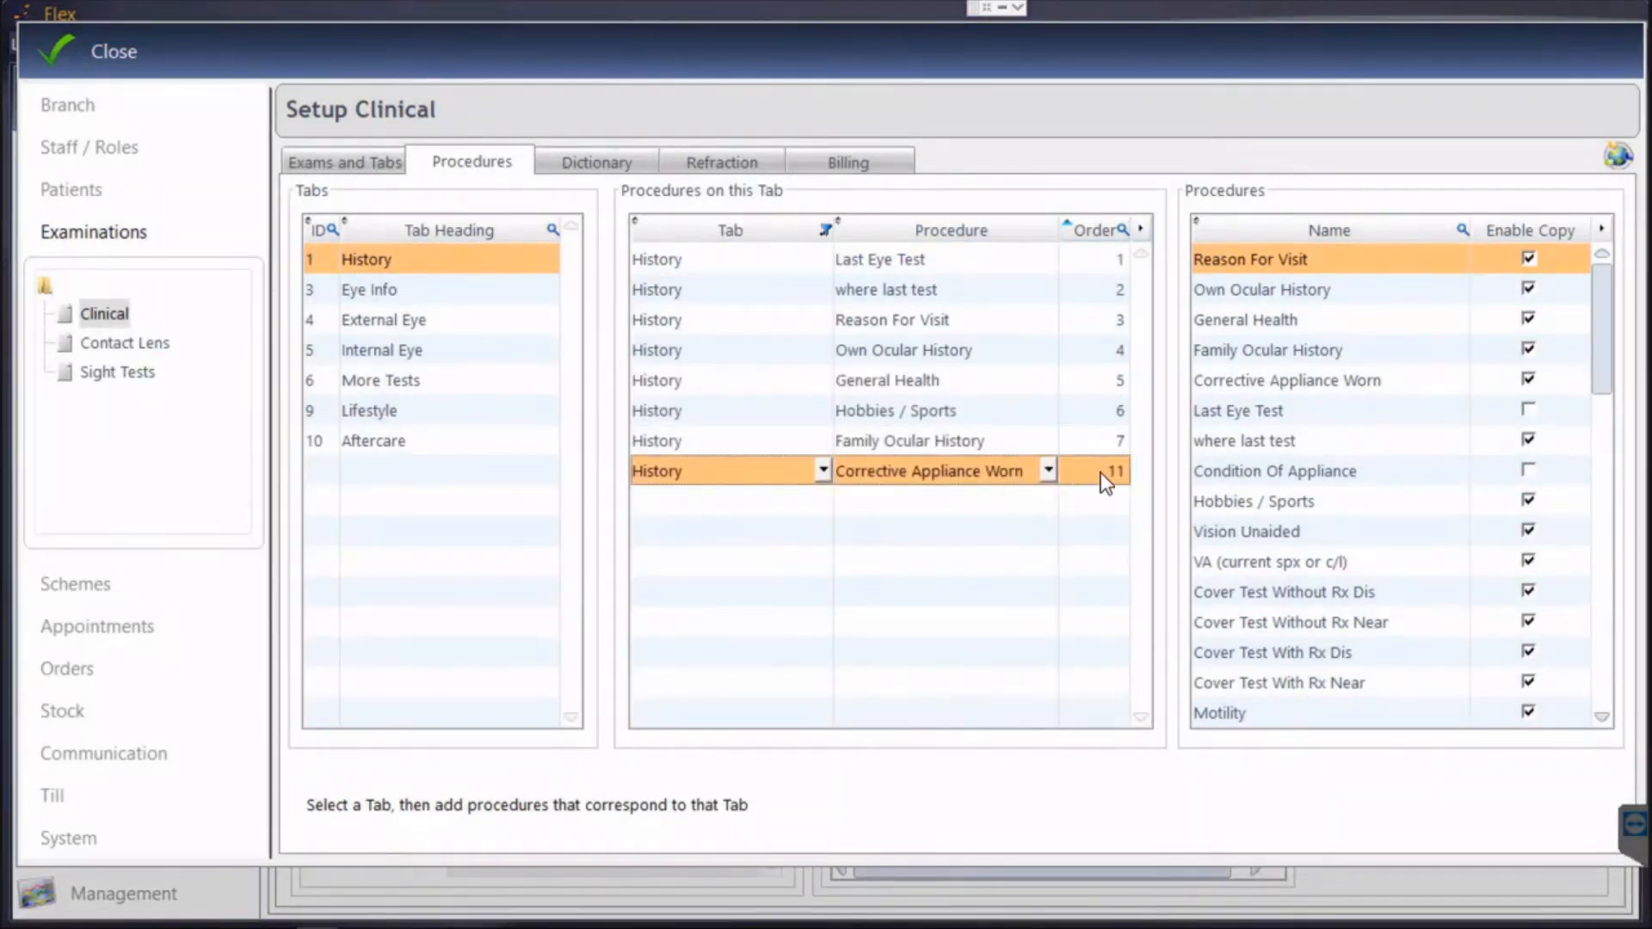
# Change Corrective Appliance Worn's order number to 8.
pyautogui.click(1109, 474)
pyautogui.write('8')
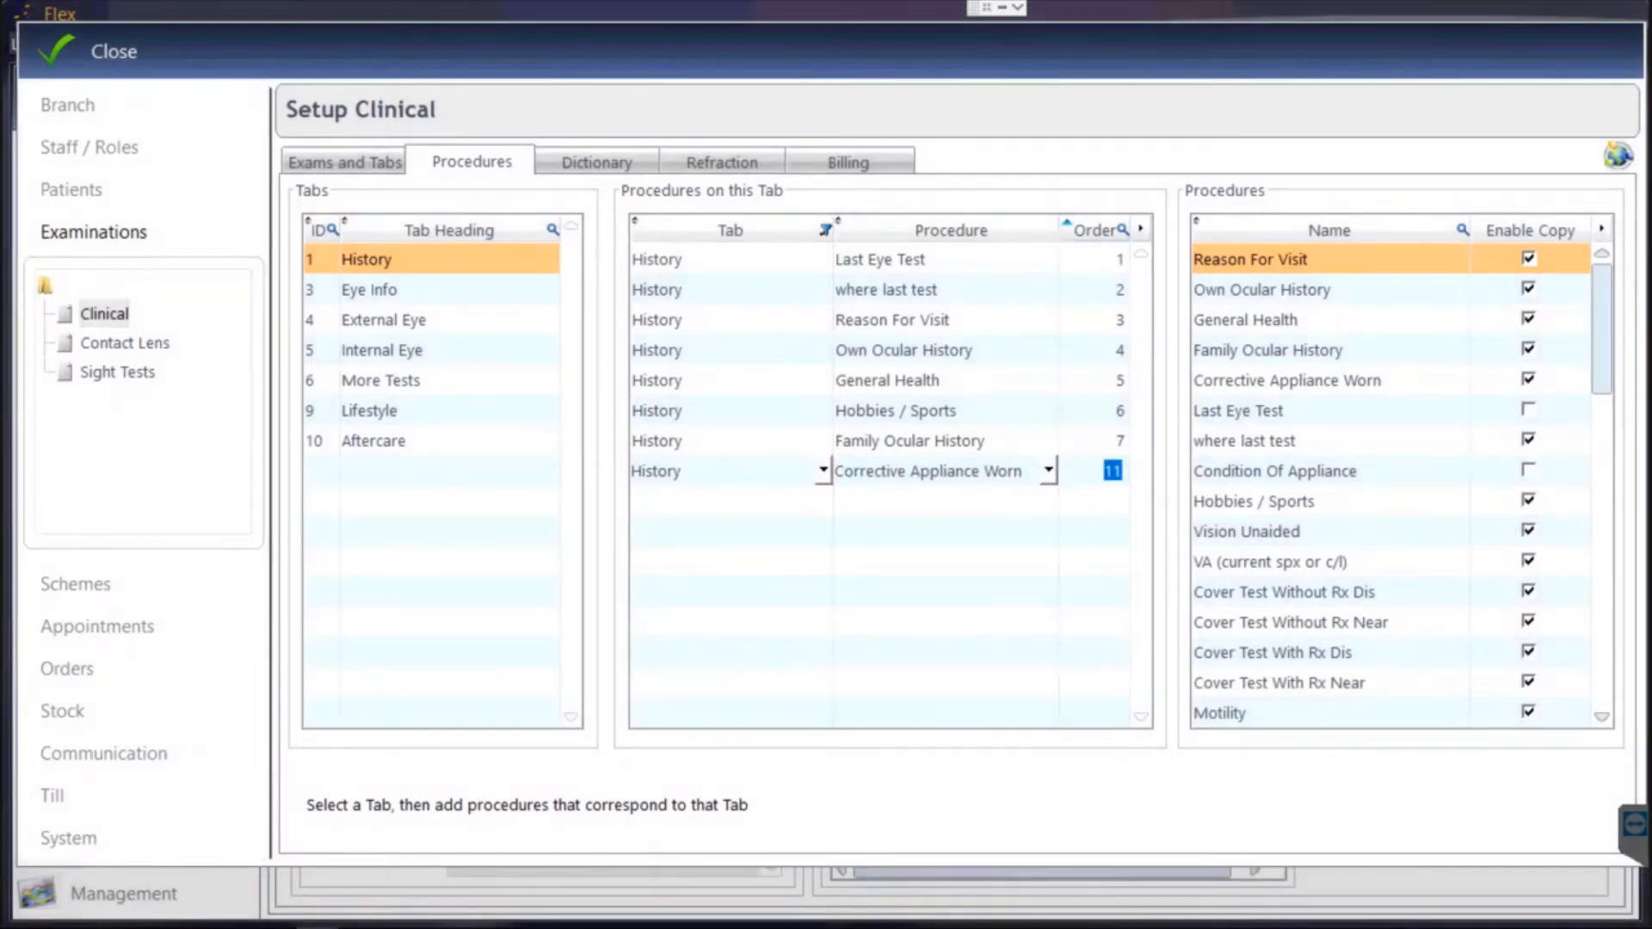
pyautogui.click(1101, 446)
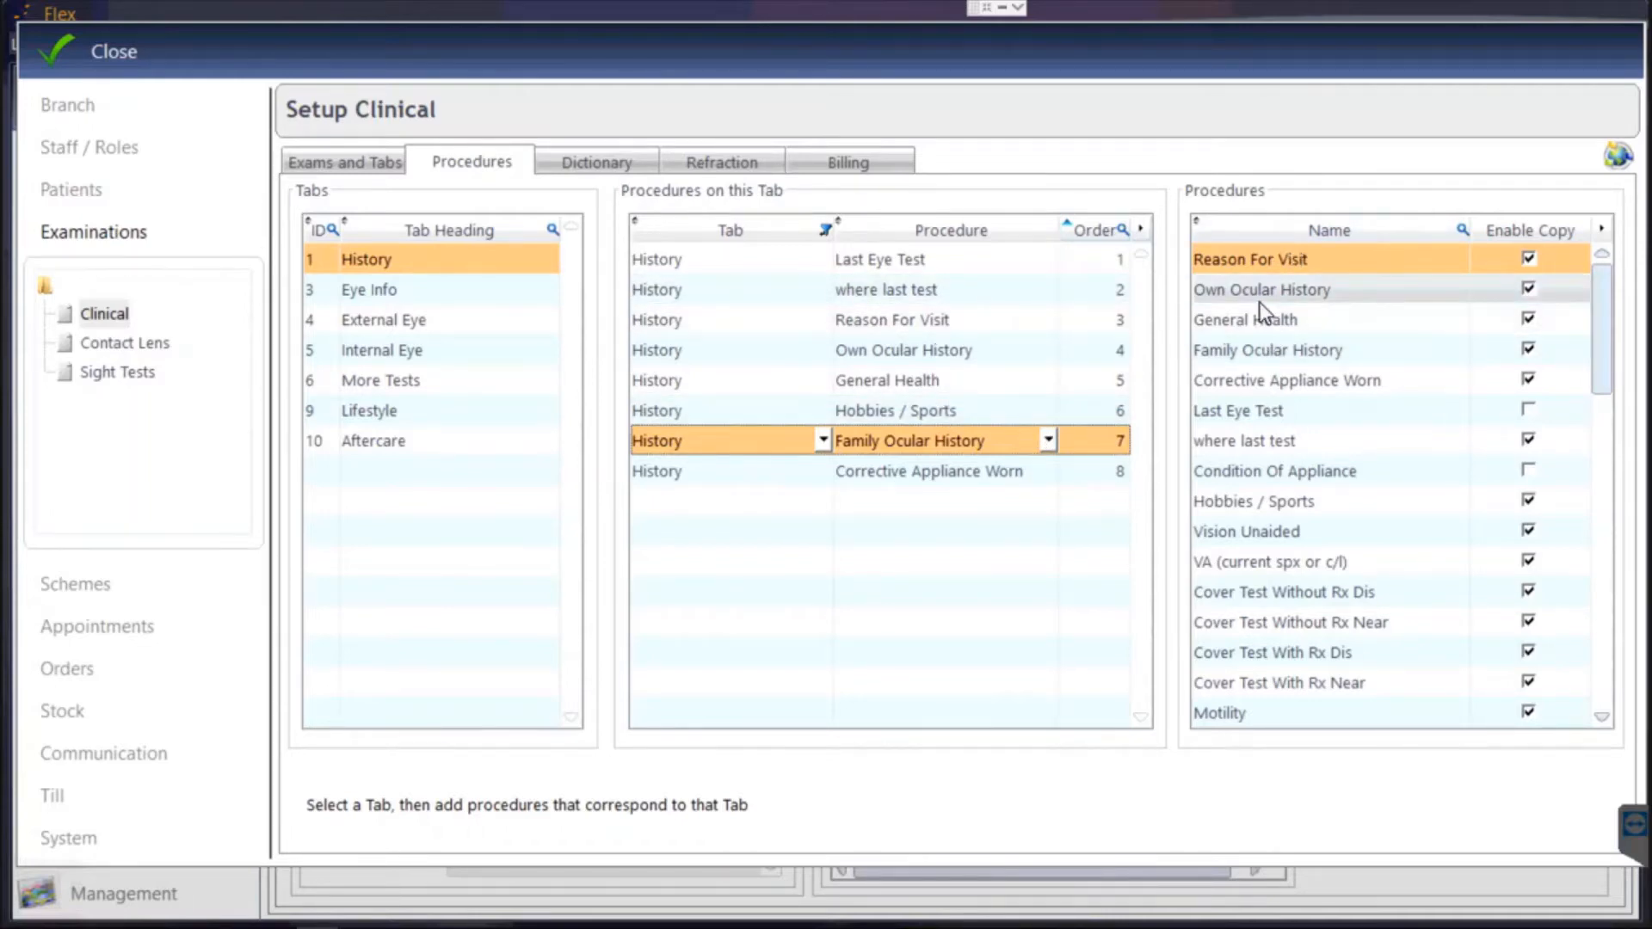
pyautogui.scroll(-4, 1269, 327)
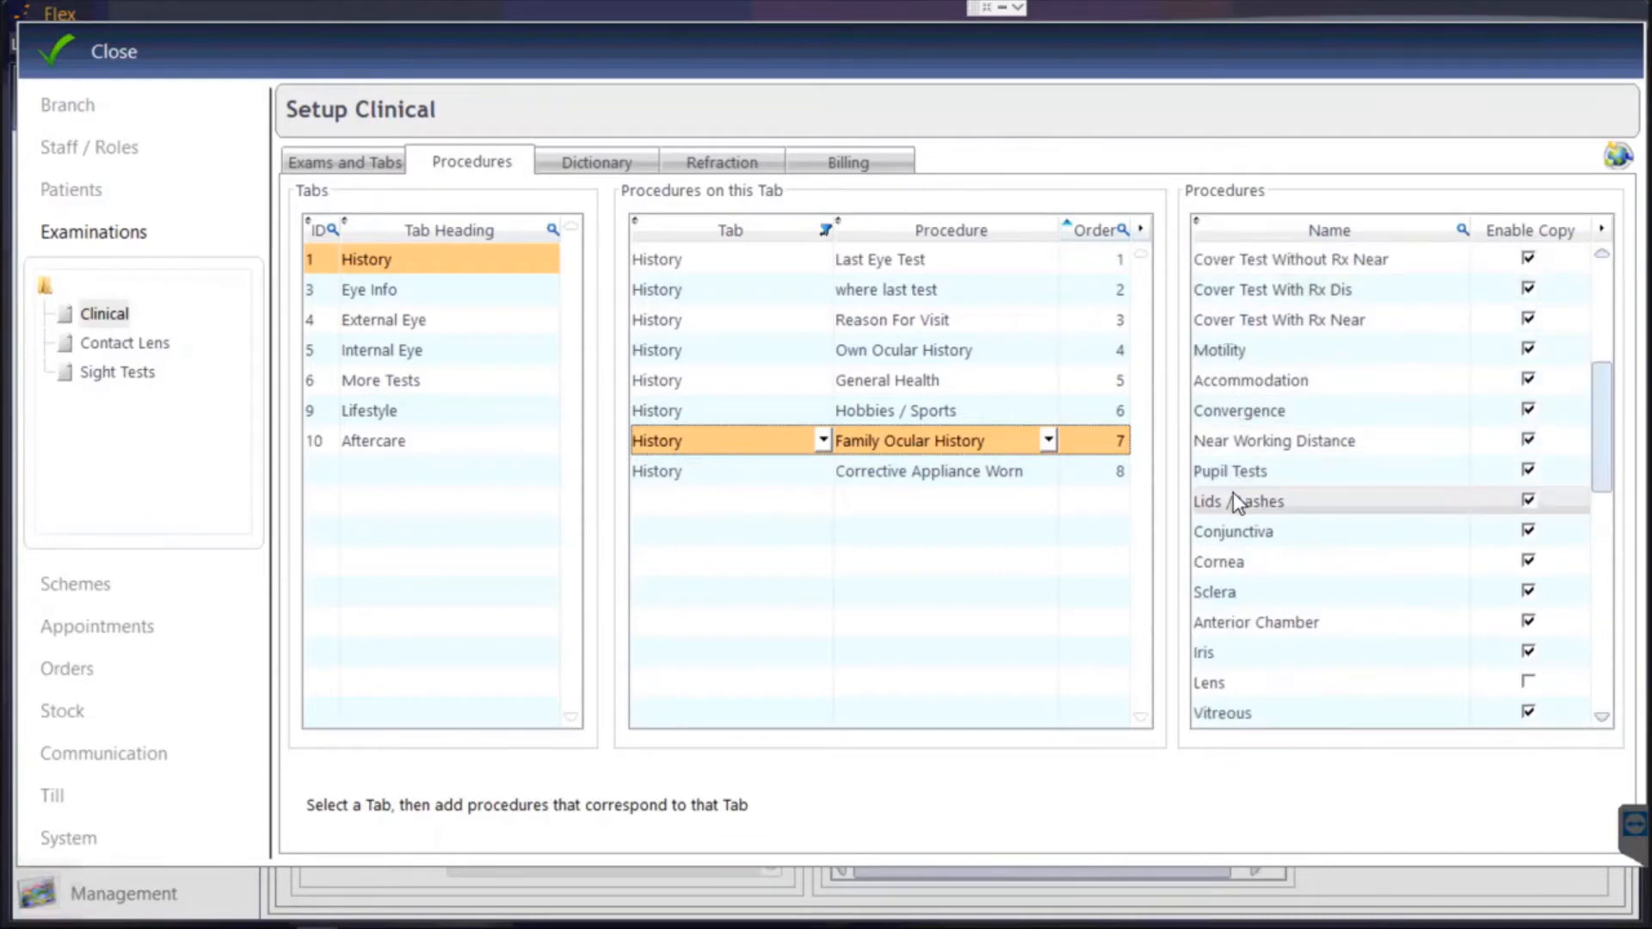
pyautogui.moveTo(1217, 494); pyautogui.dragTo(864, 513)
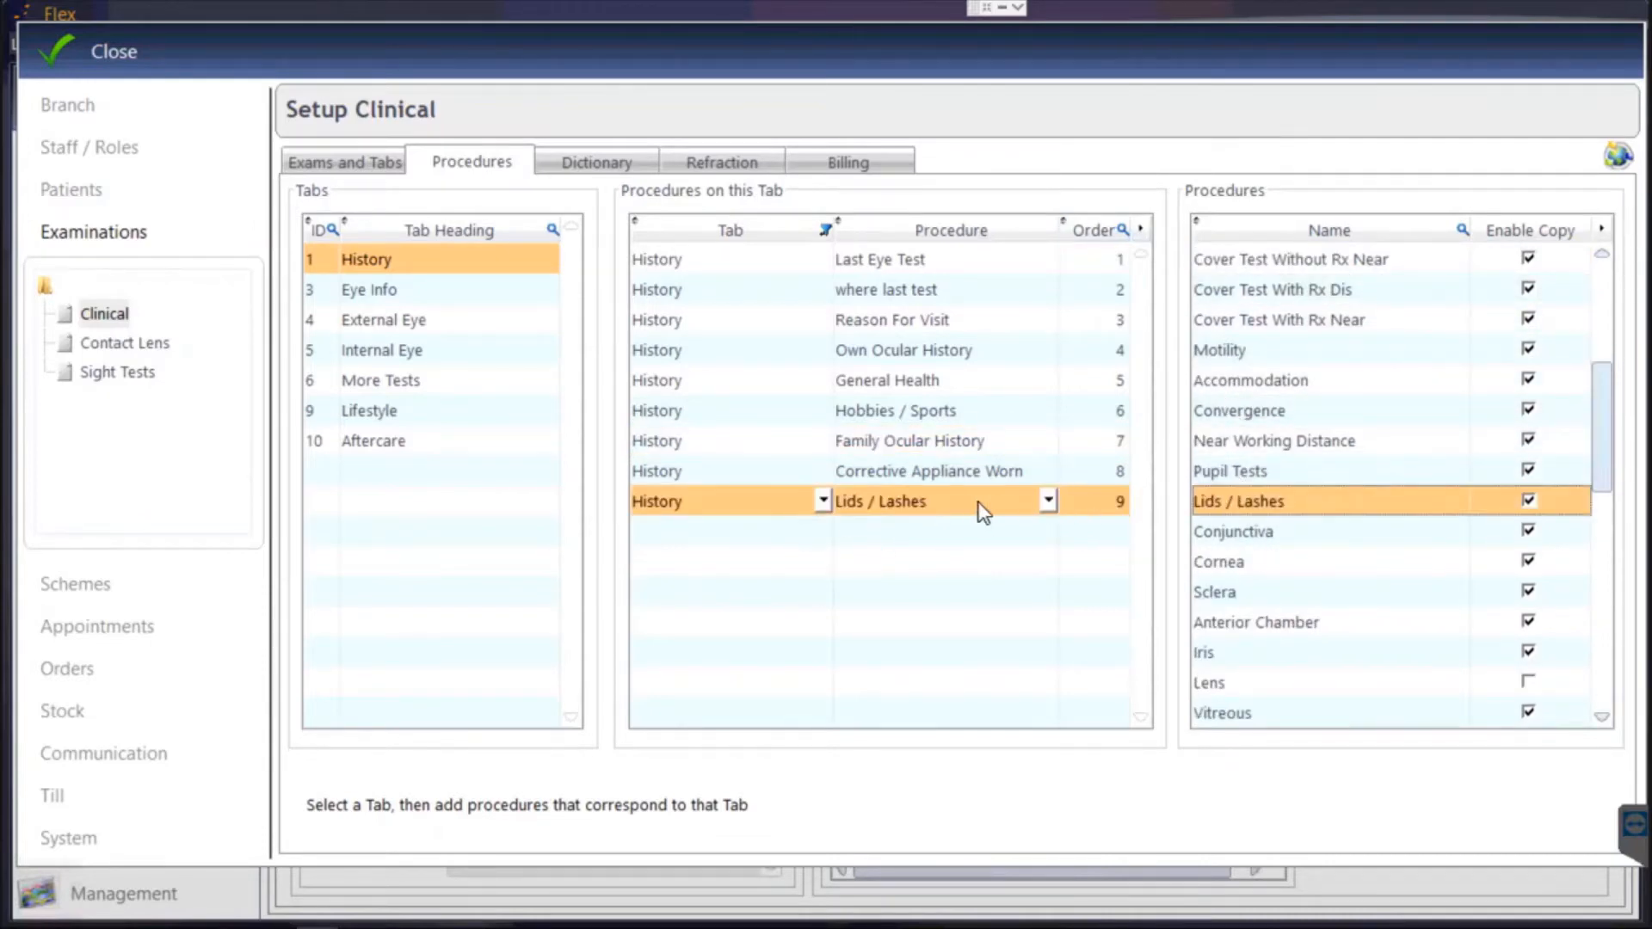
pyautogui.rightClick(931, 510)
pyautogui.click(963, 523)
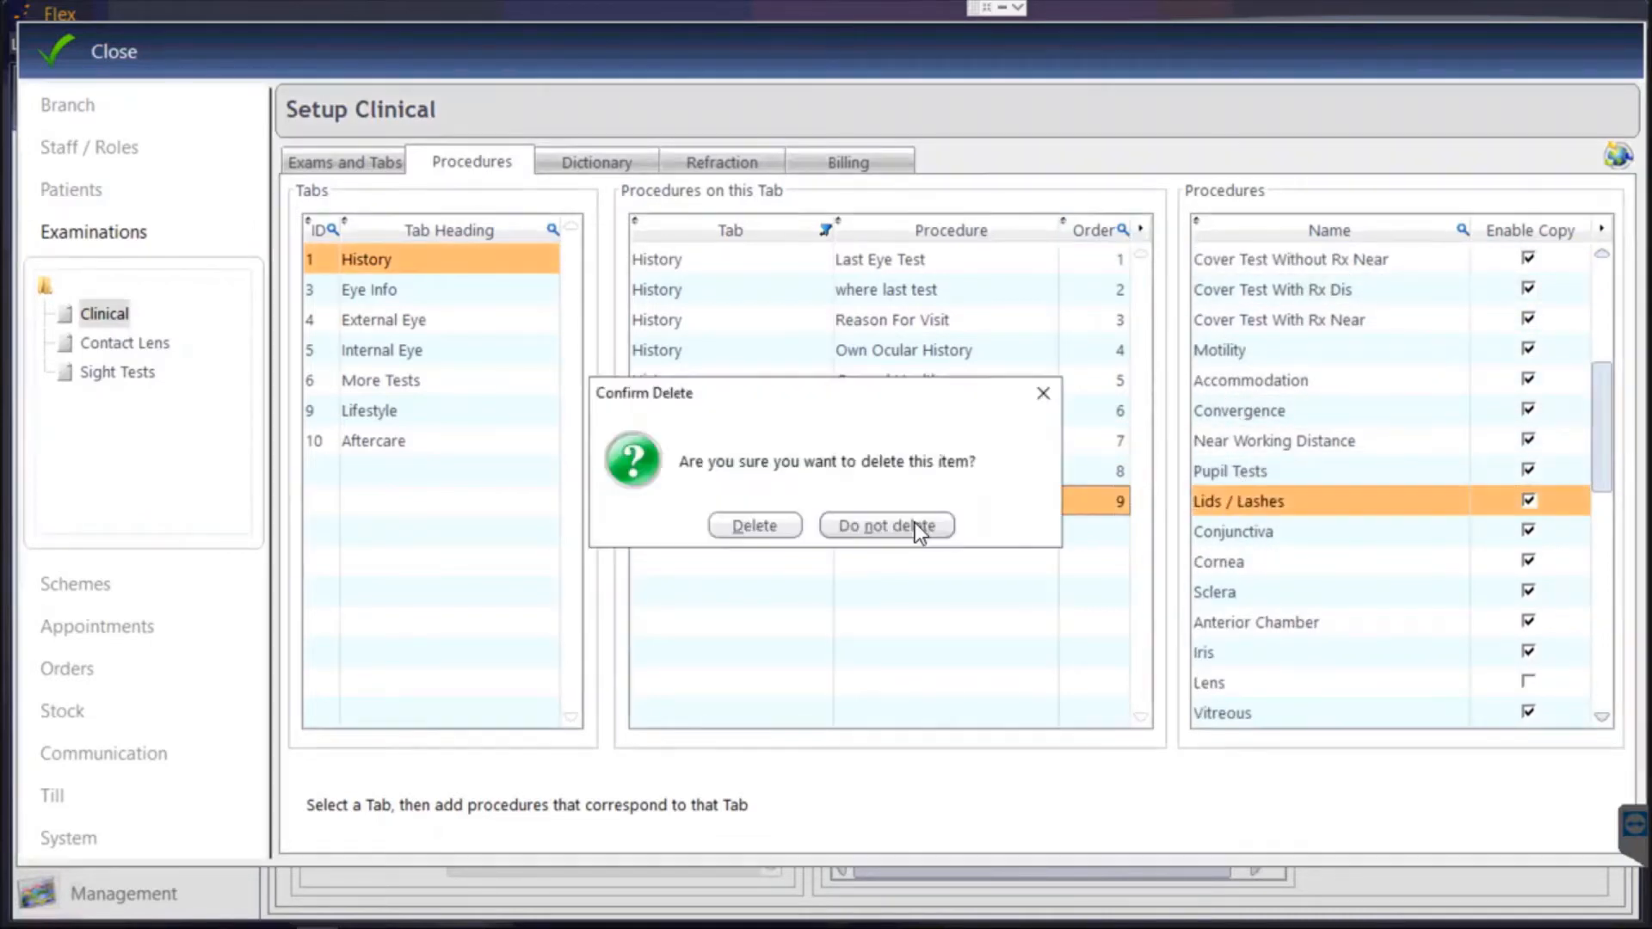
pyautogui.press('Return')
pyautogui.scroll(-8, 1420, 465)
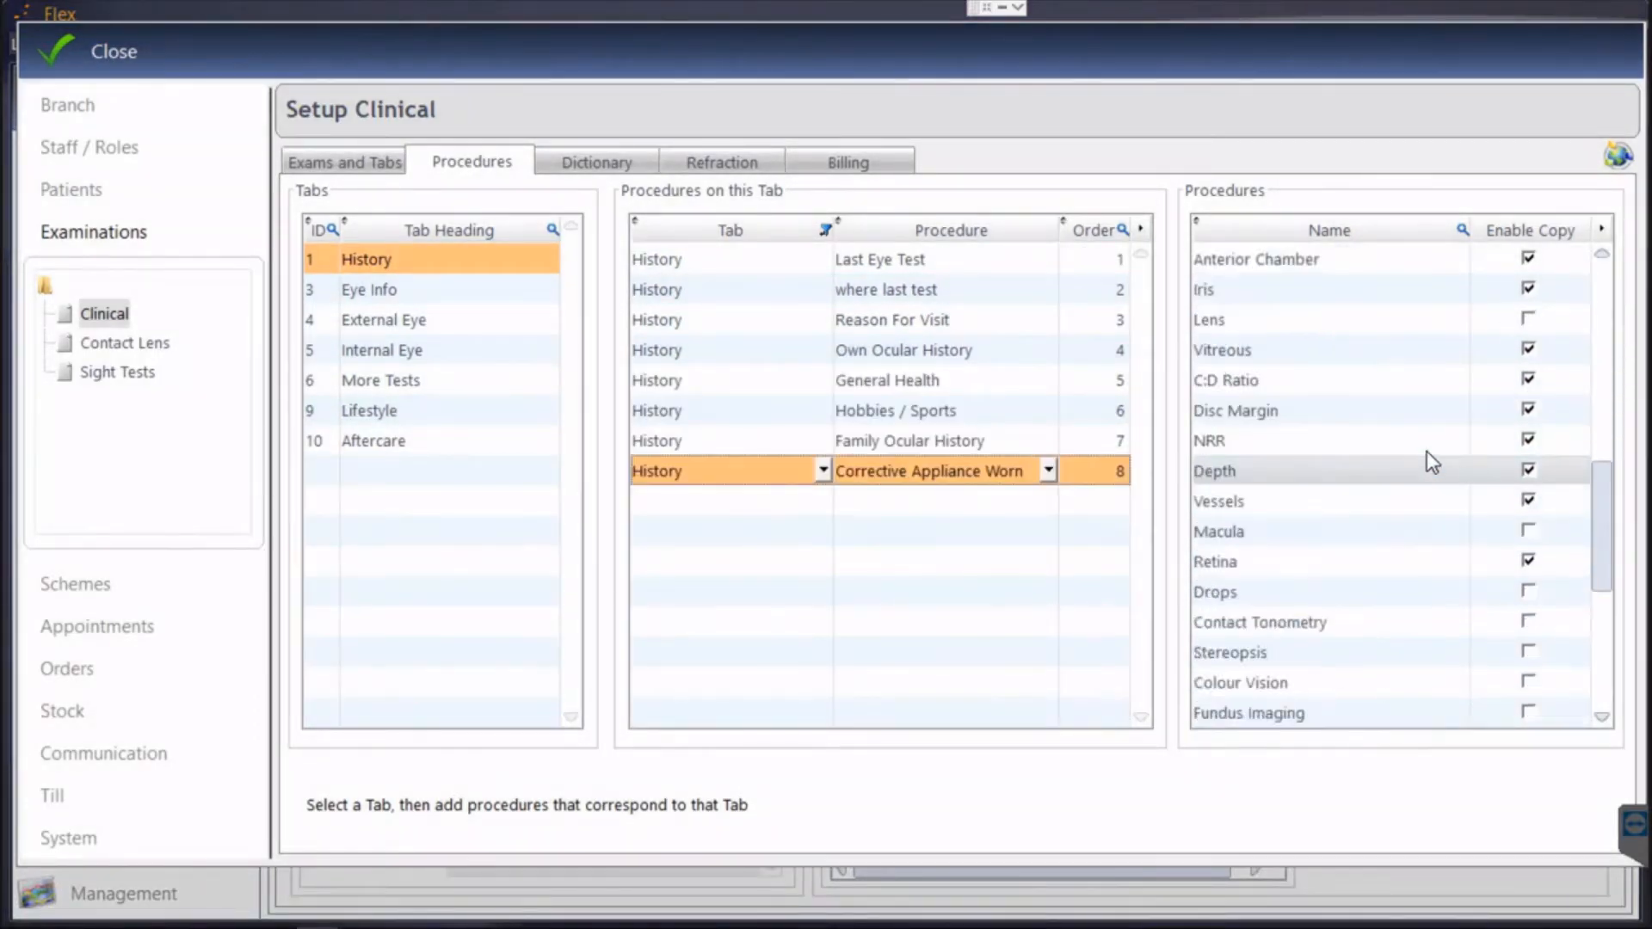
pyautogui.scroll(-2, 1309, 659)
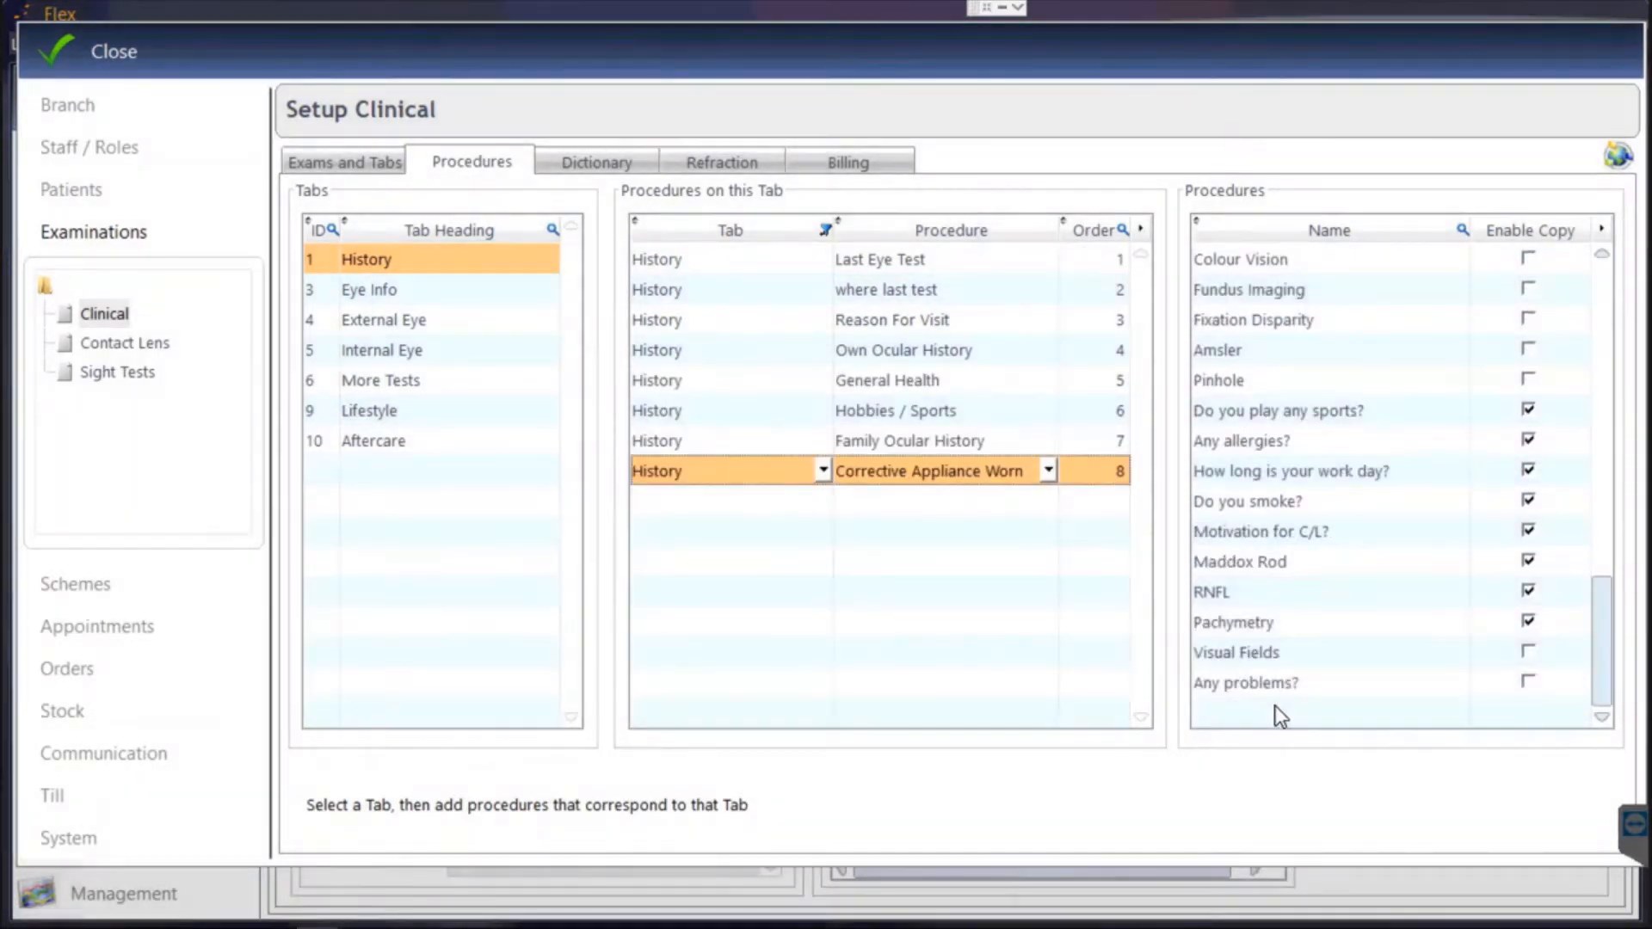
# Create procedure Family General Health with Enable Copy ticked and add it to History as item 9.
pyautogui.click(1267, 707)
pyautogui.click(1267, 707)
pyautogui.write('Fa')
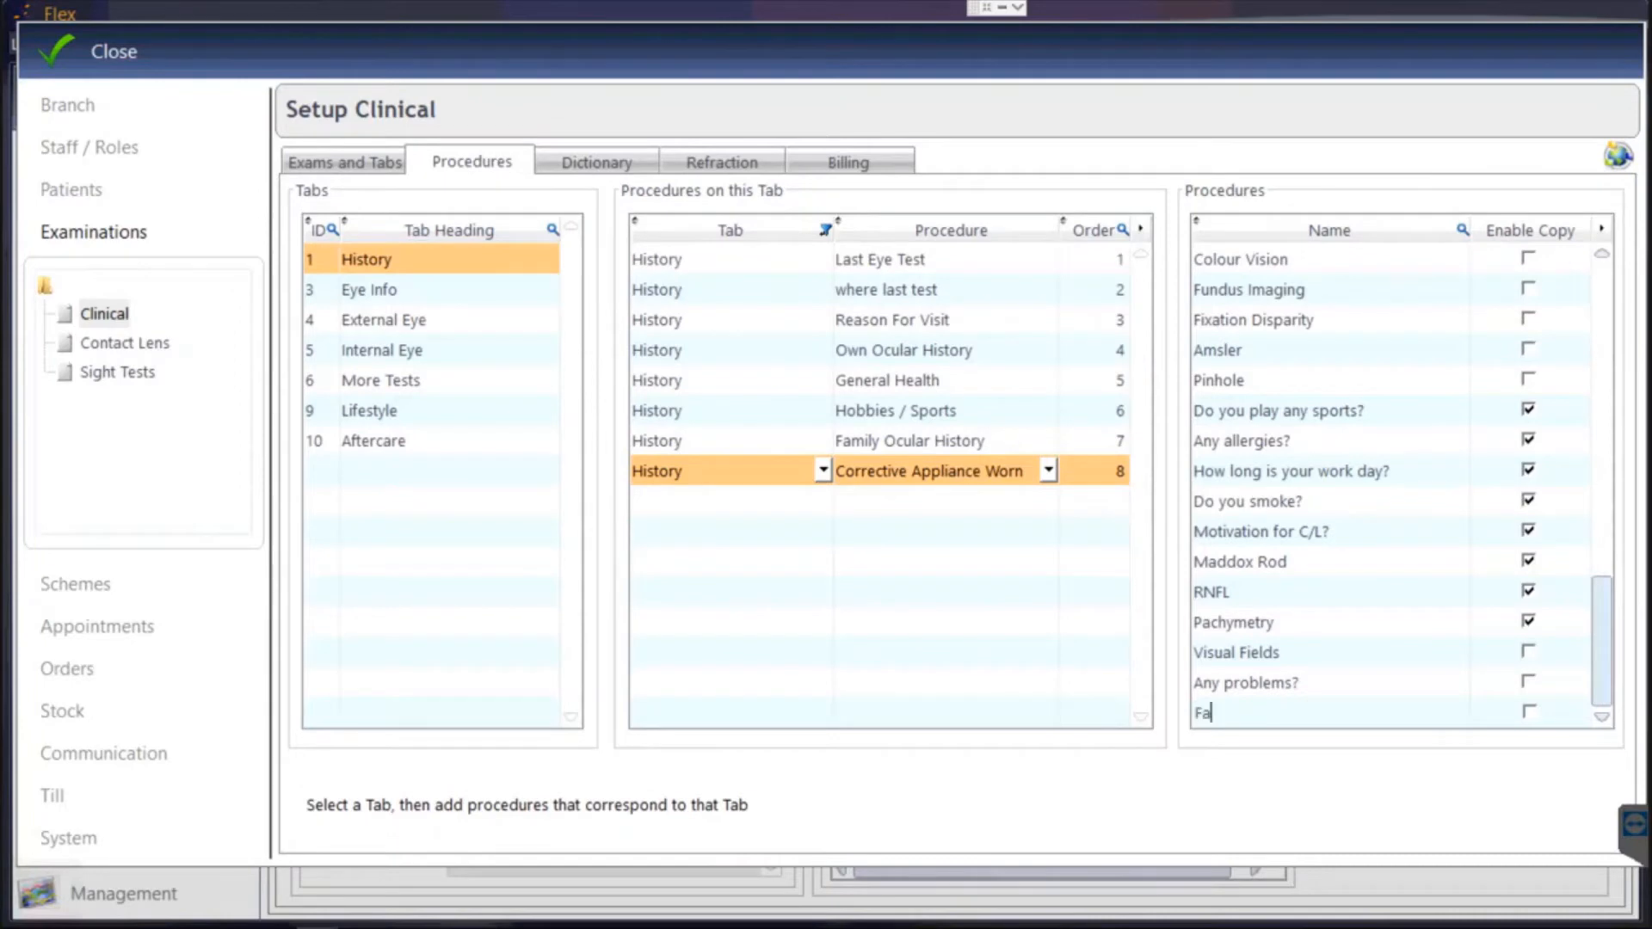
pyautogui.write('mily General Health')
pyautogui.click(1237, 689)
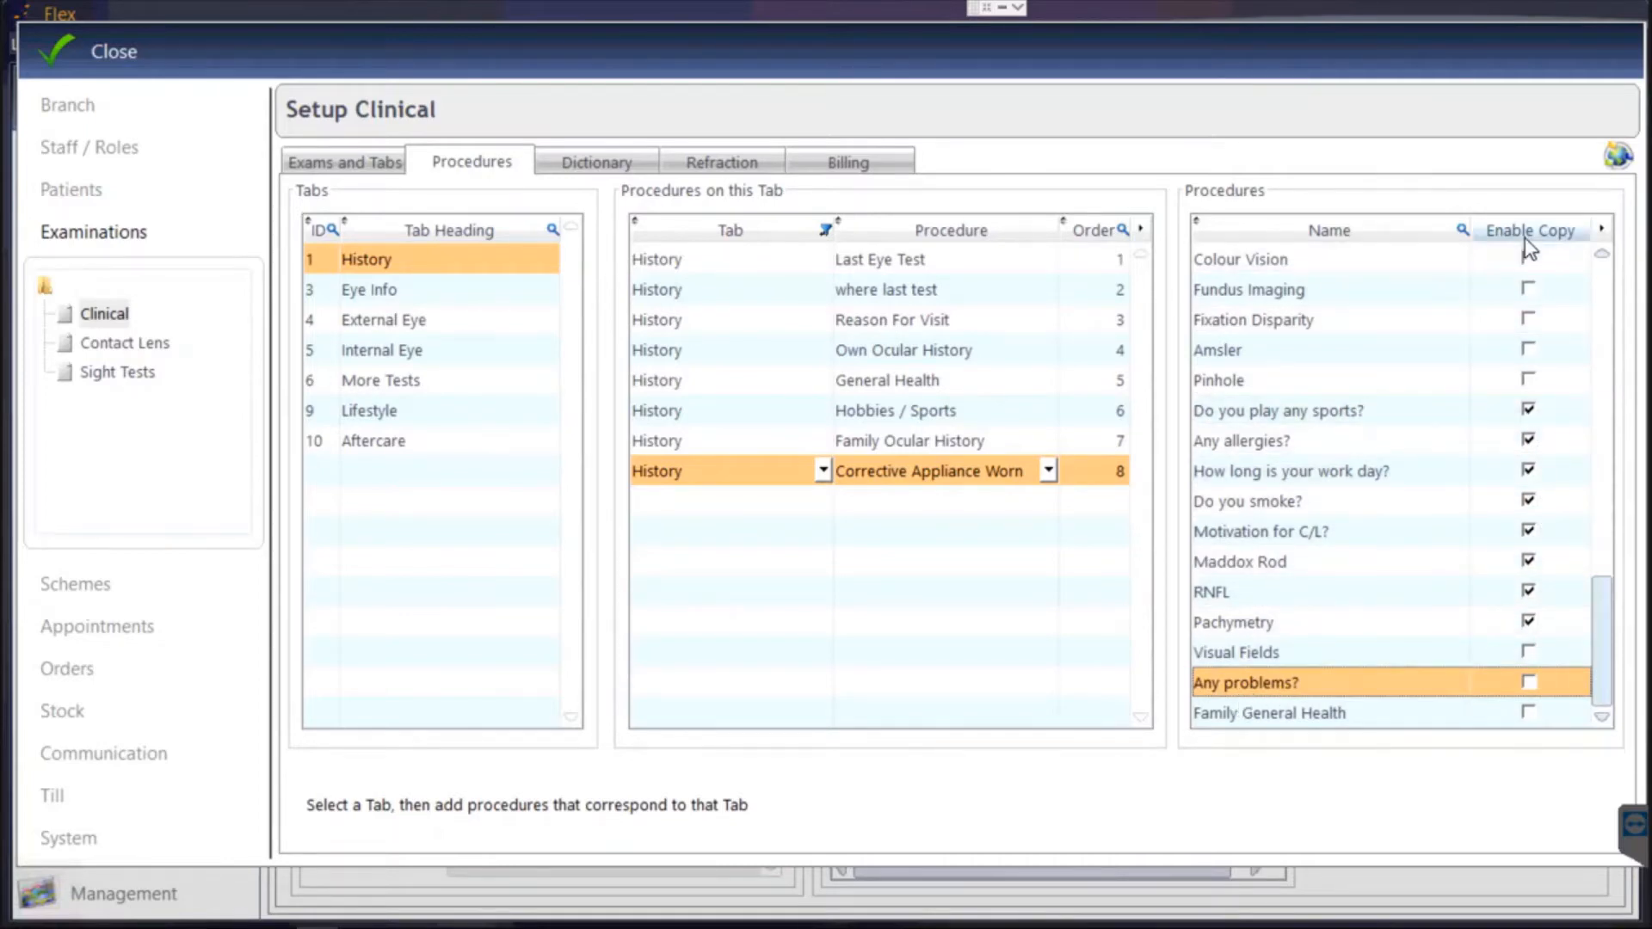
pyautogui.click(1529, 714)
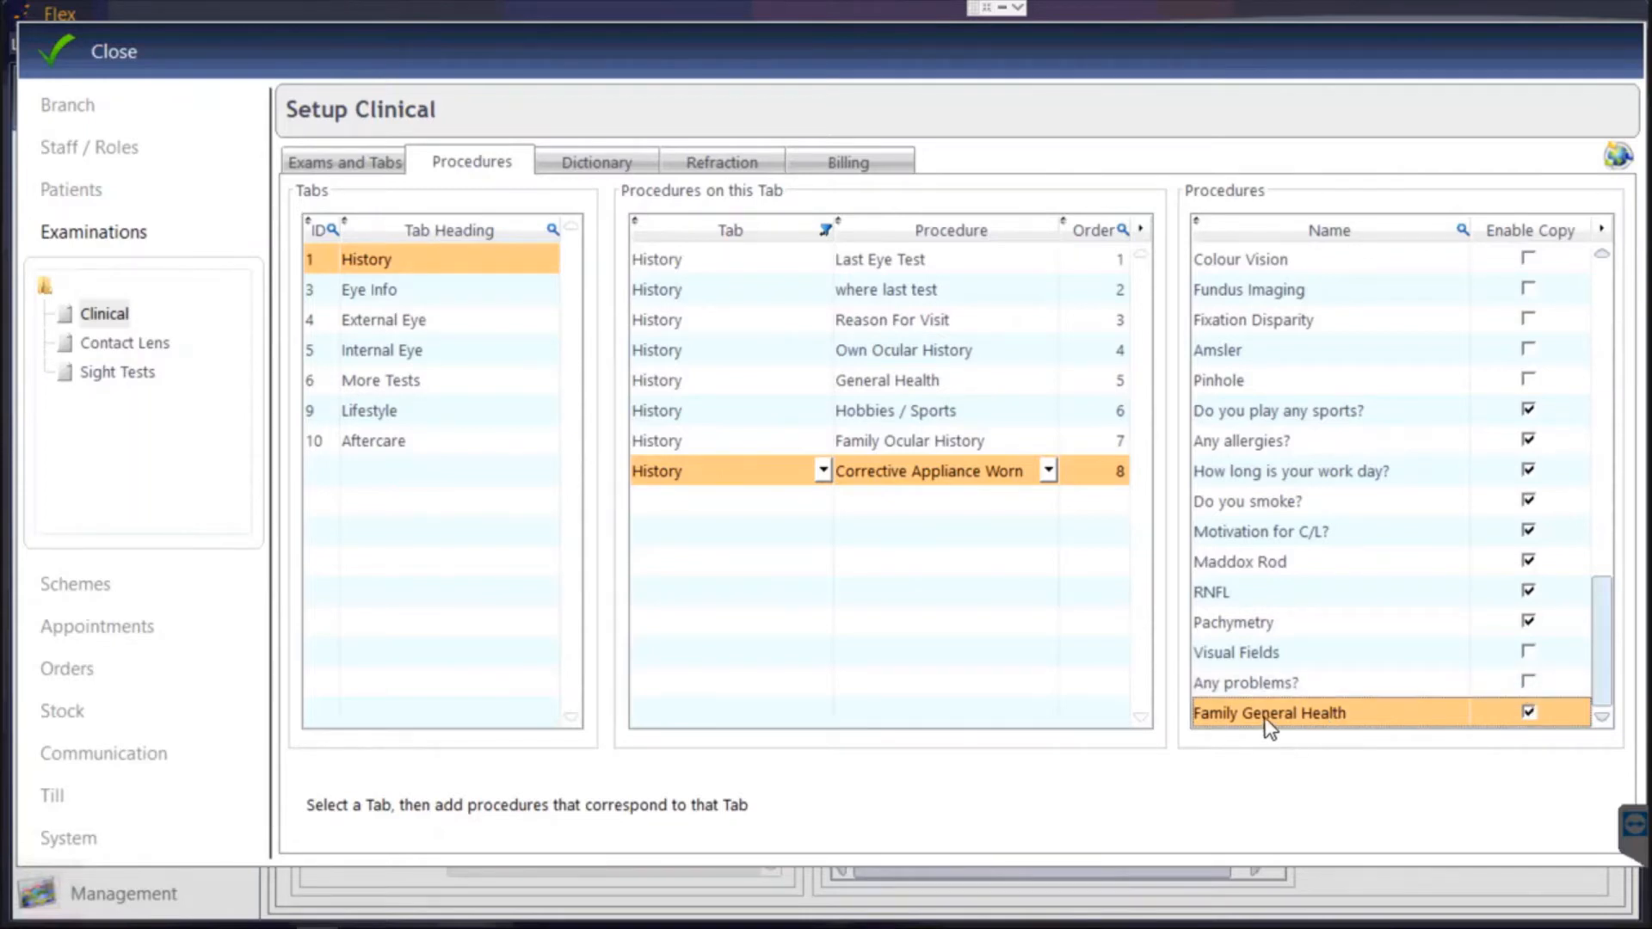
pyautogui.moveTo(1268, 727); pyautogui.dragTo(900, 580)
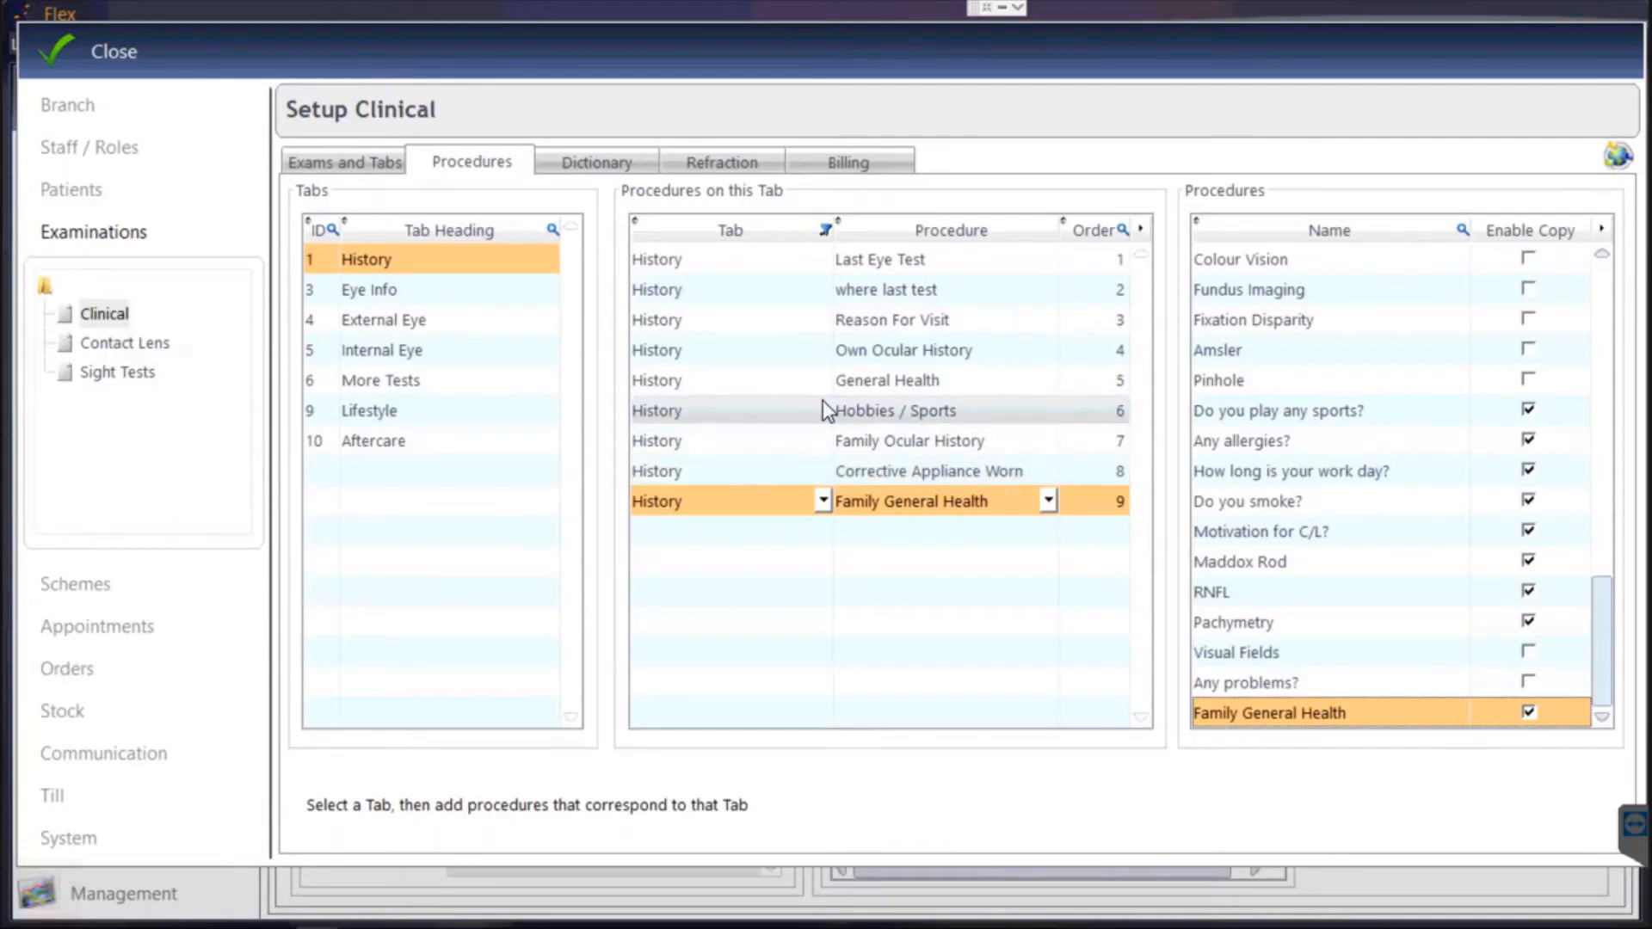
pyautogui.click(621, 165)
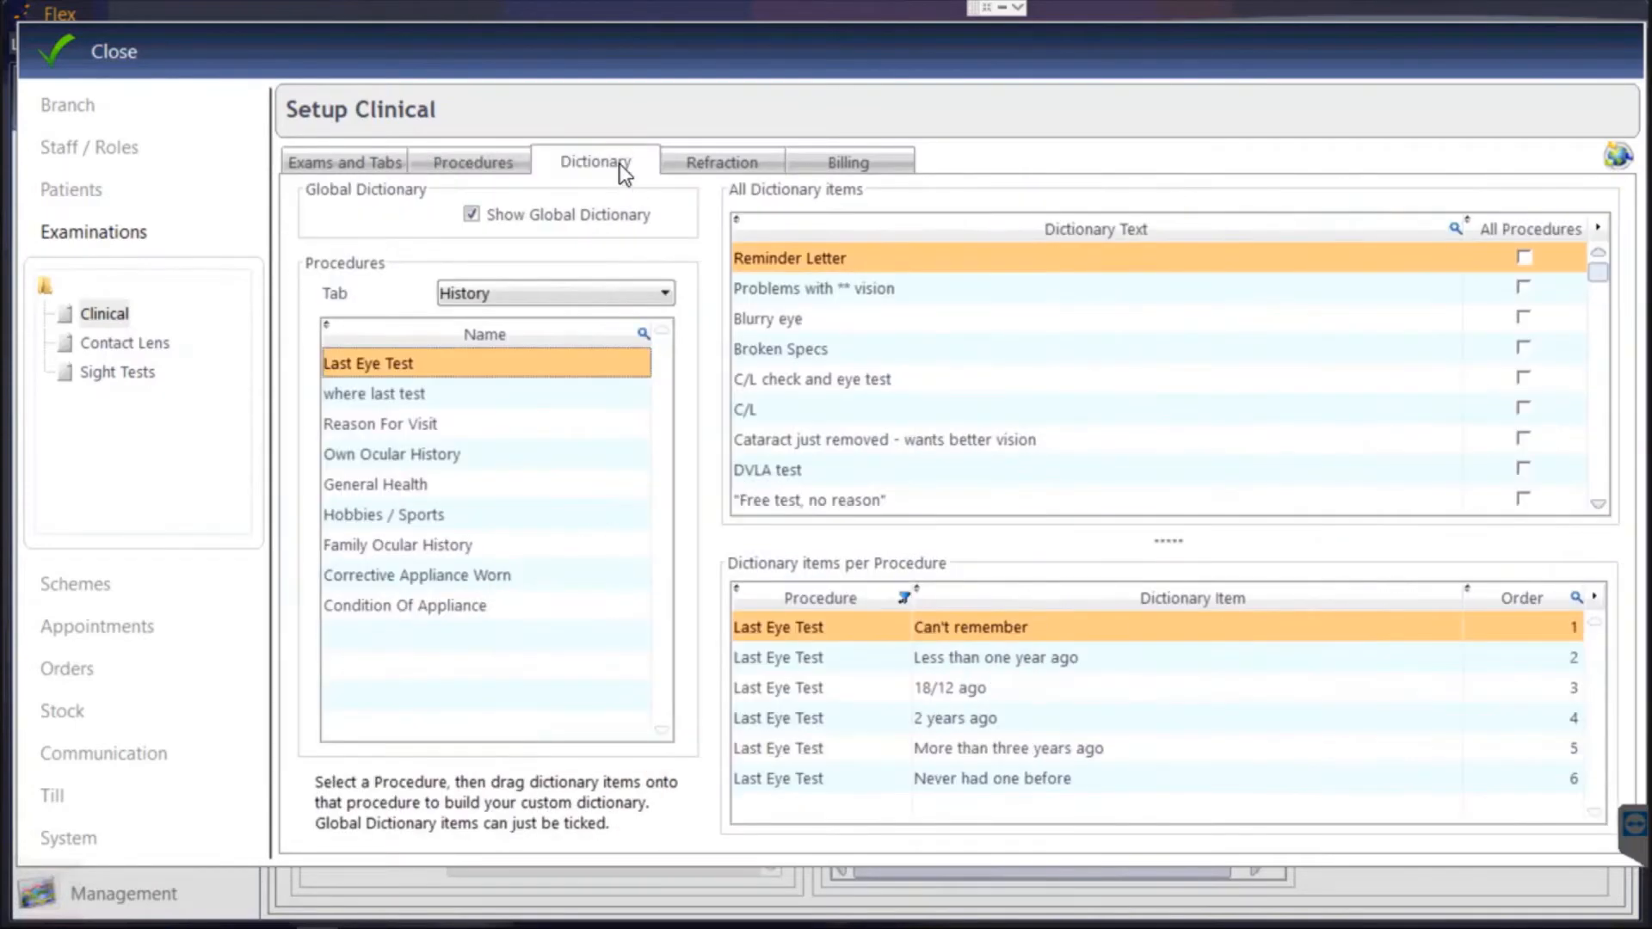
# On the Dictionary tab, select the History tab's Family General Health procedure.
pyautogui.click(561, 292)
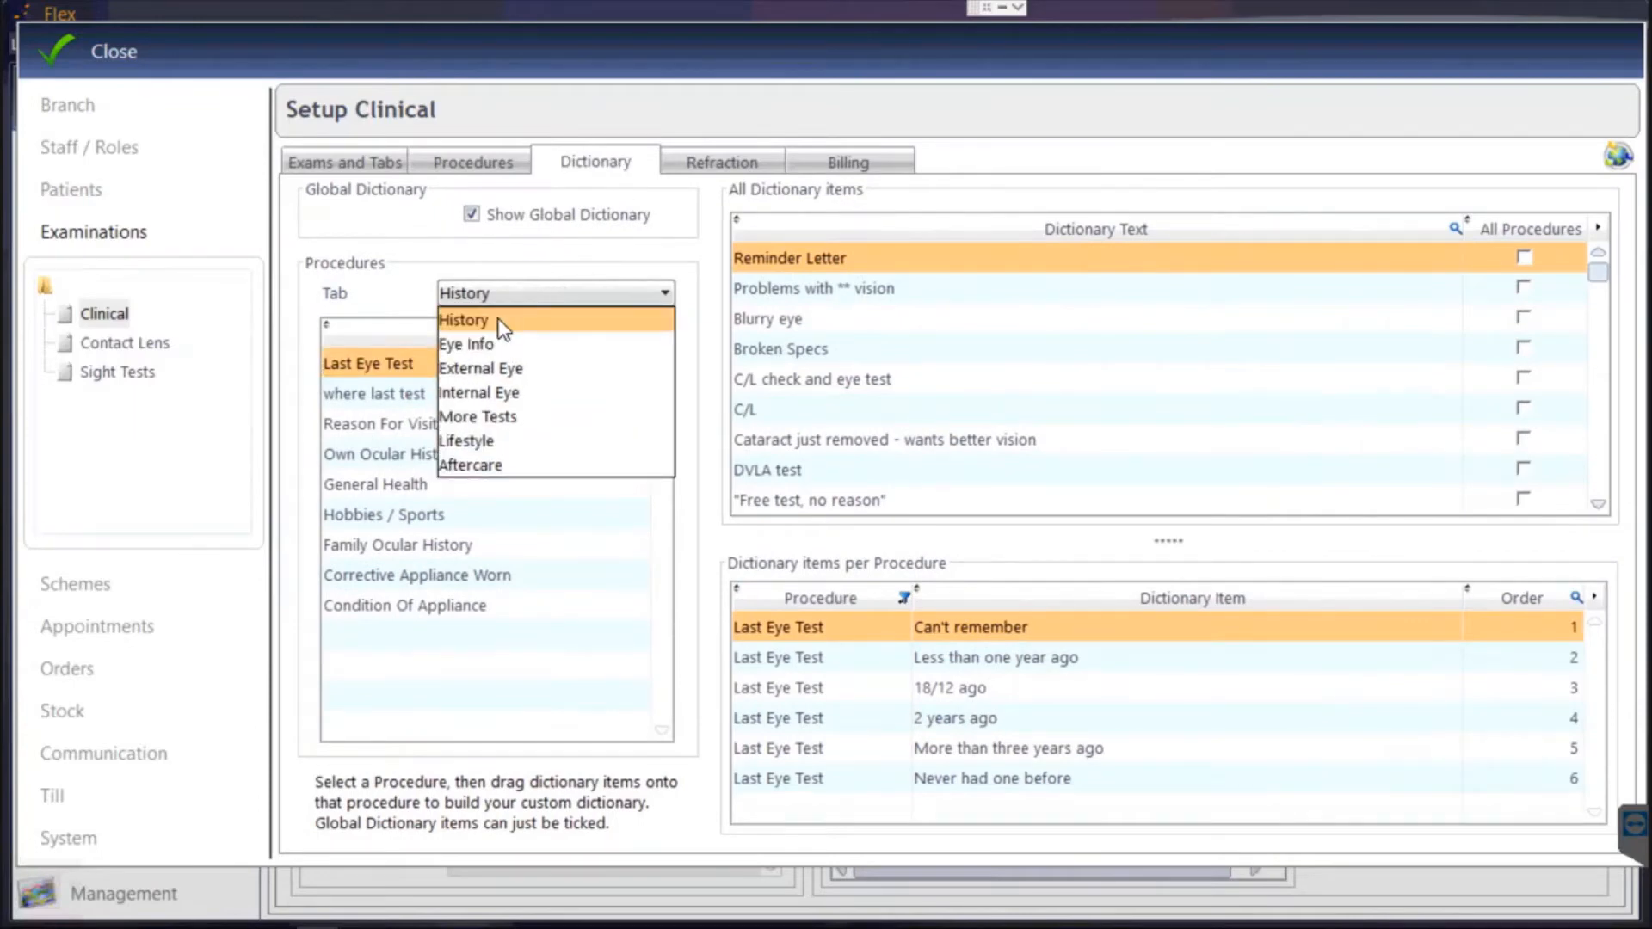
pyautogui.click(505, 326)
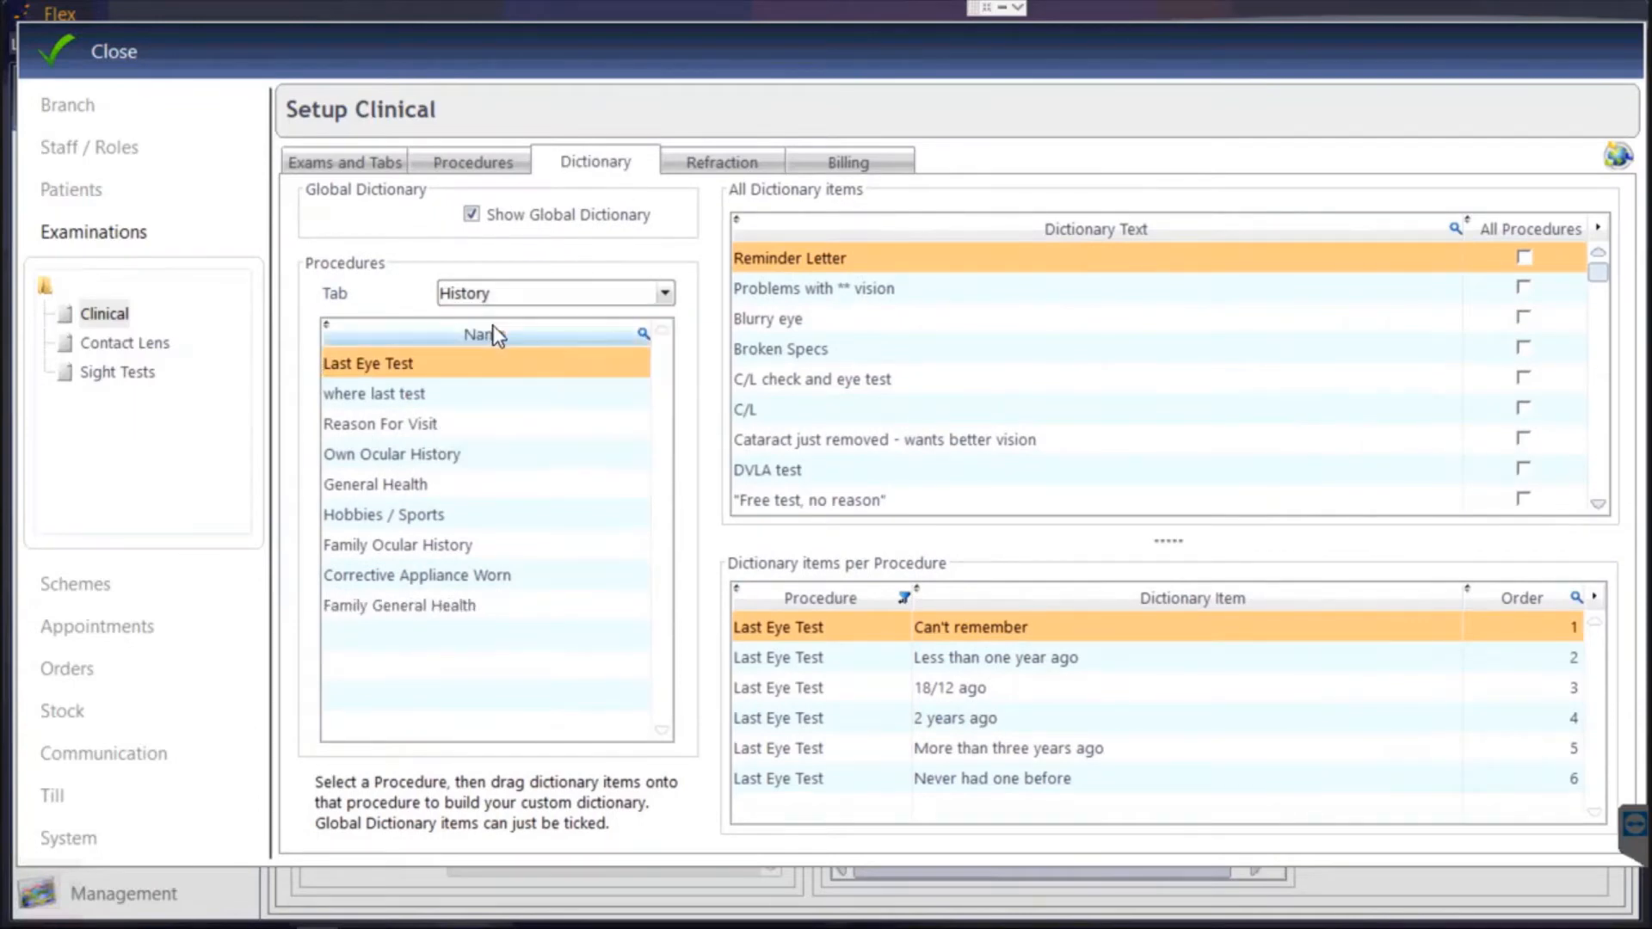
pyautogui.click(426, 608)
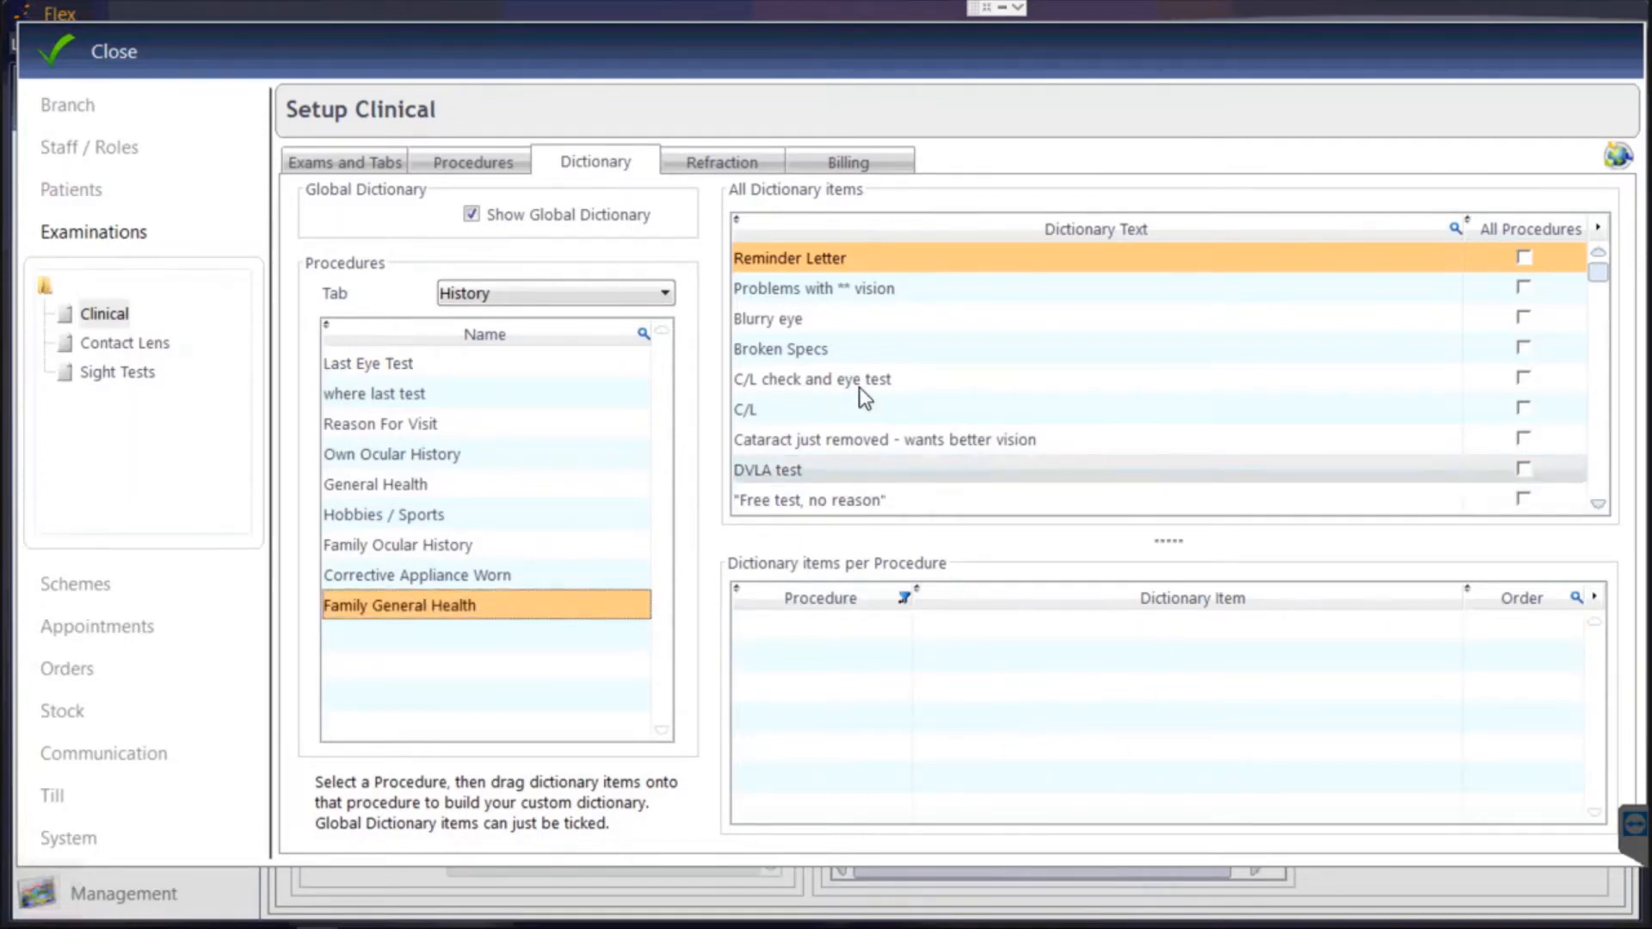
# Add the dictionary items Good and High blood pressure to Family General Health.
pyautogui.click(1456, 228)
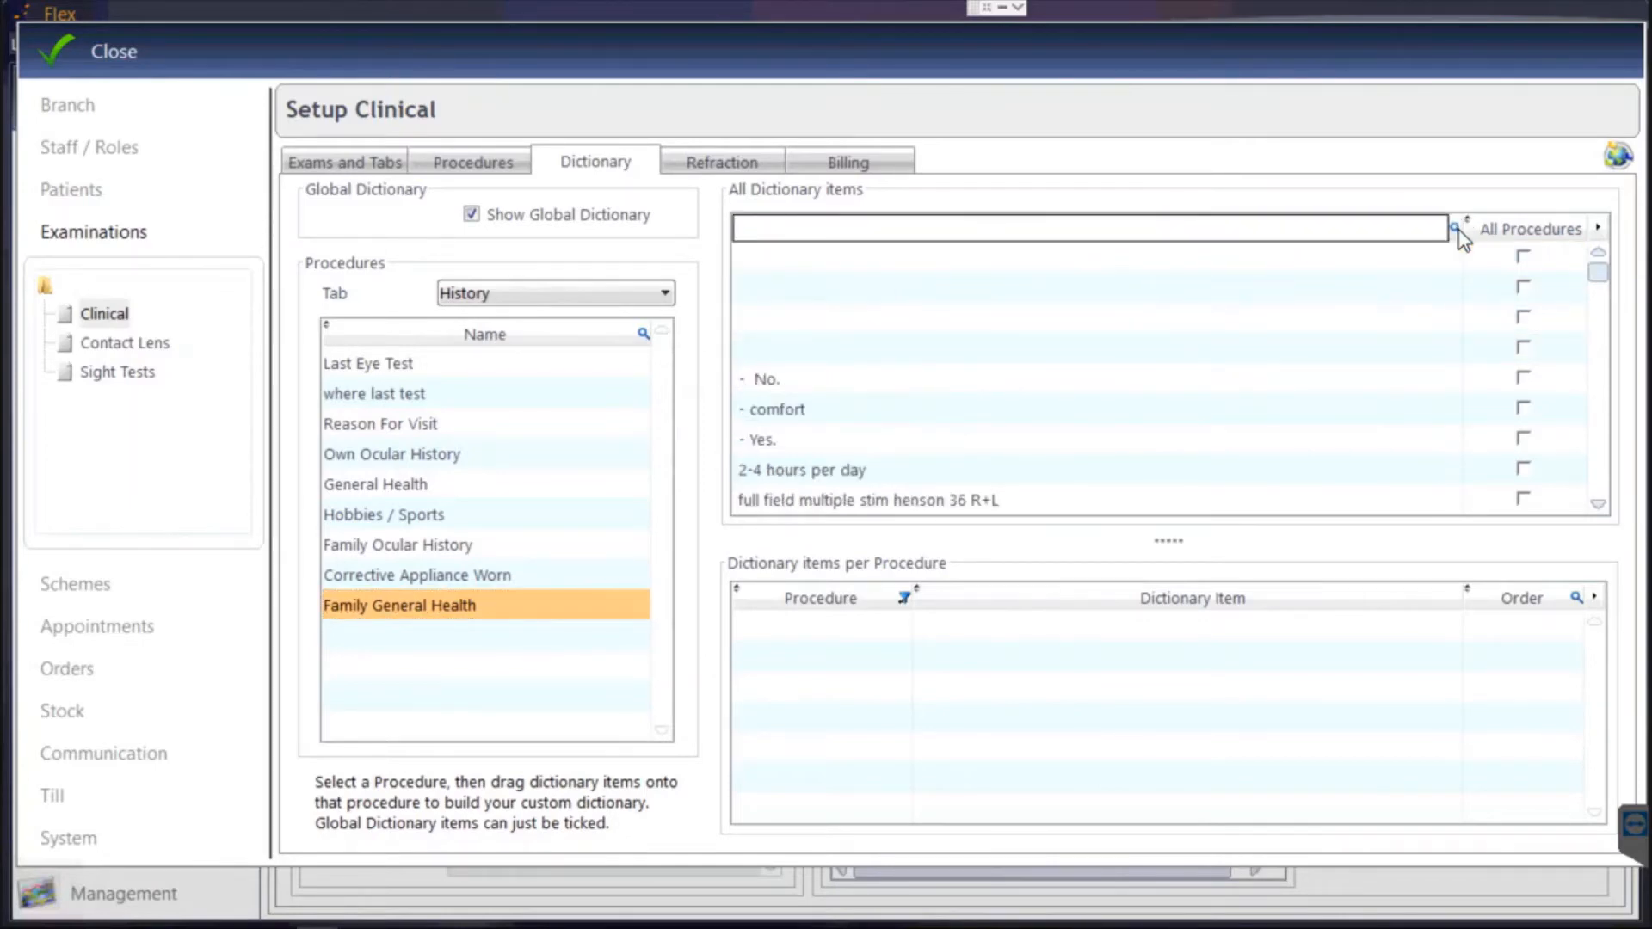
pyautogui.write('good')
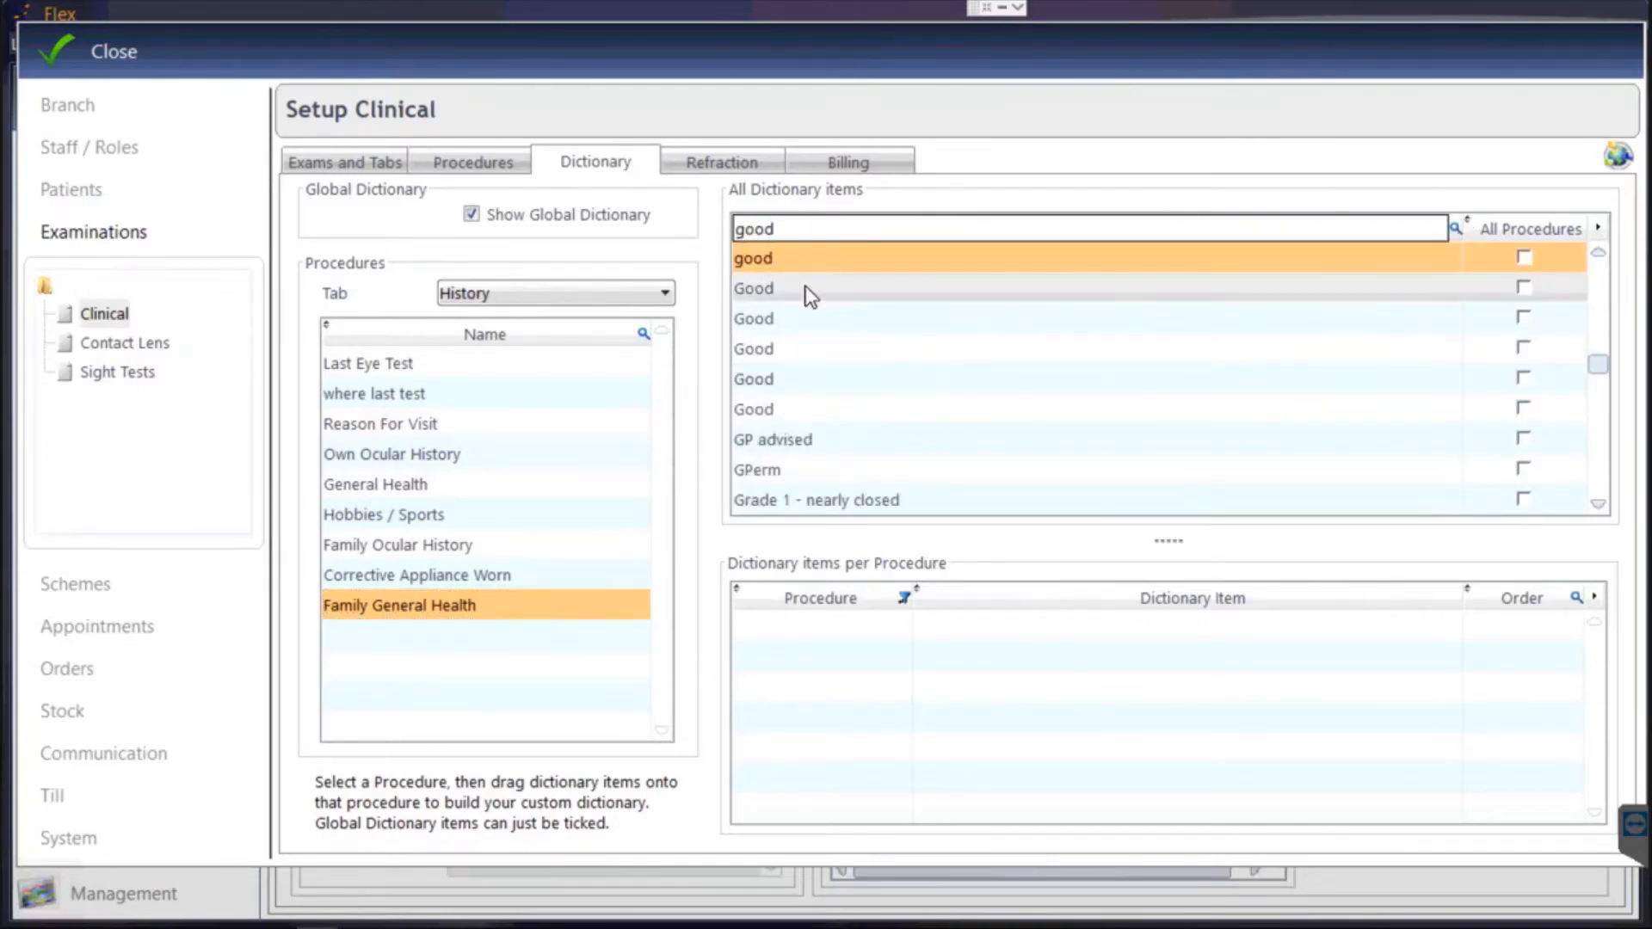
pyautogui.moveTo(788, 291); pyautogui.dragTo(867, 760)
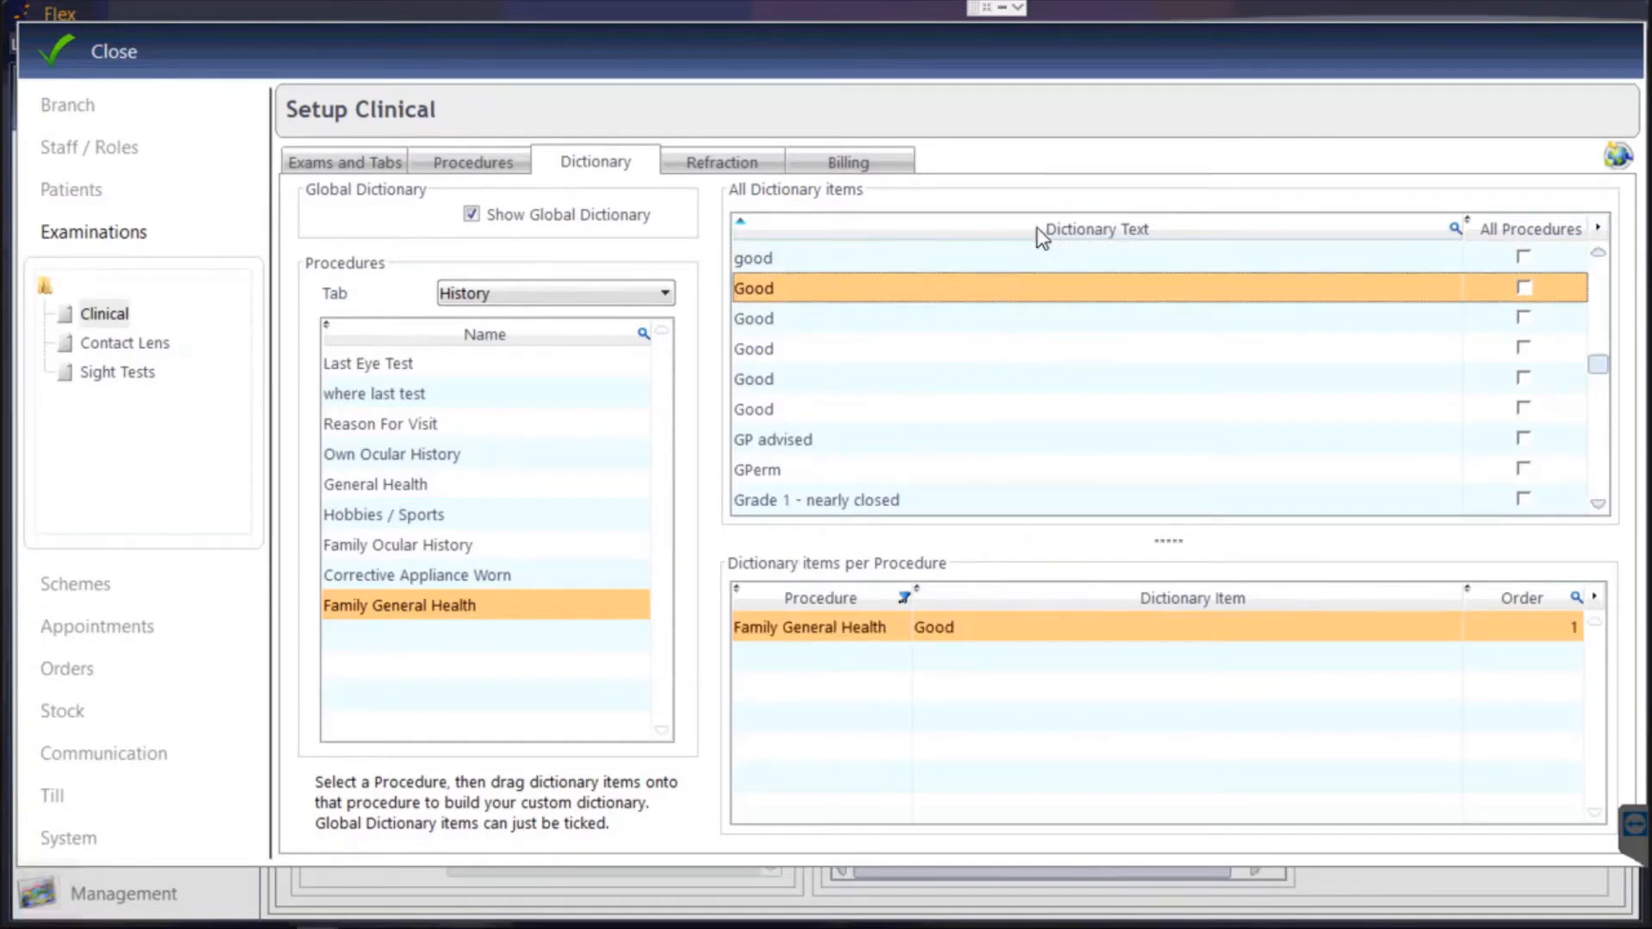
pyautogui.click(1456, 228)
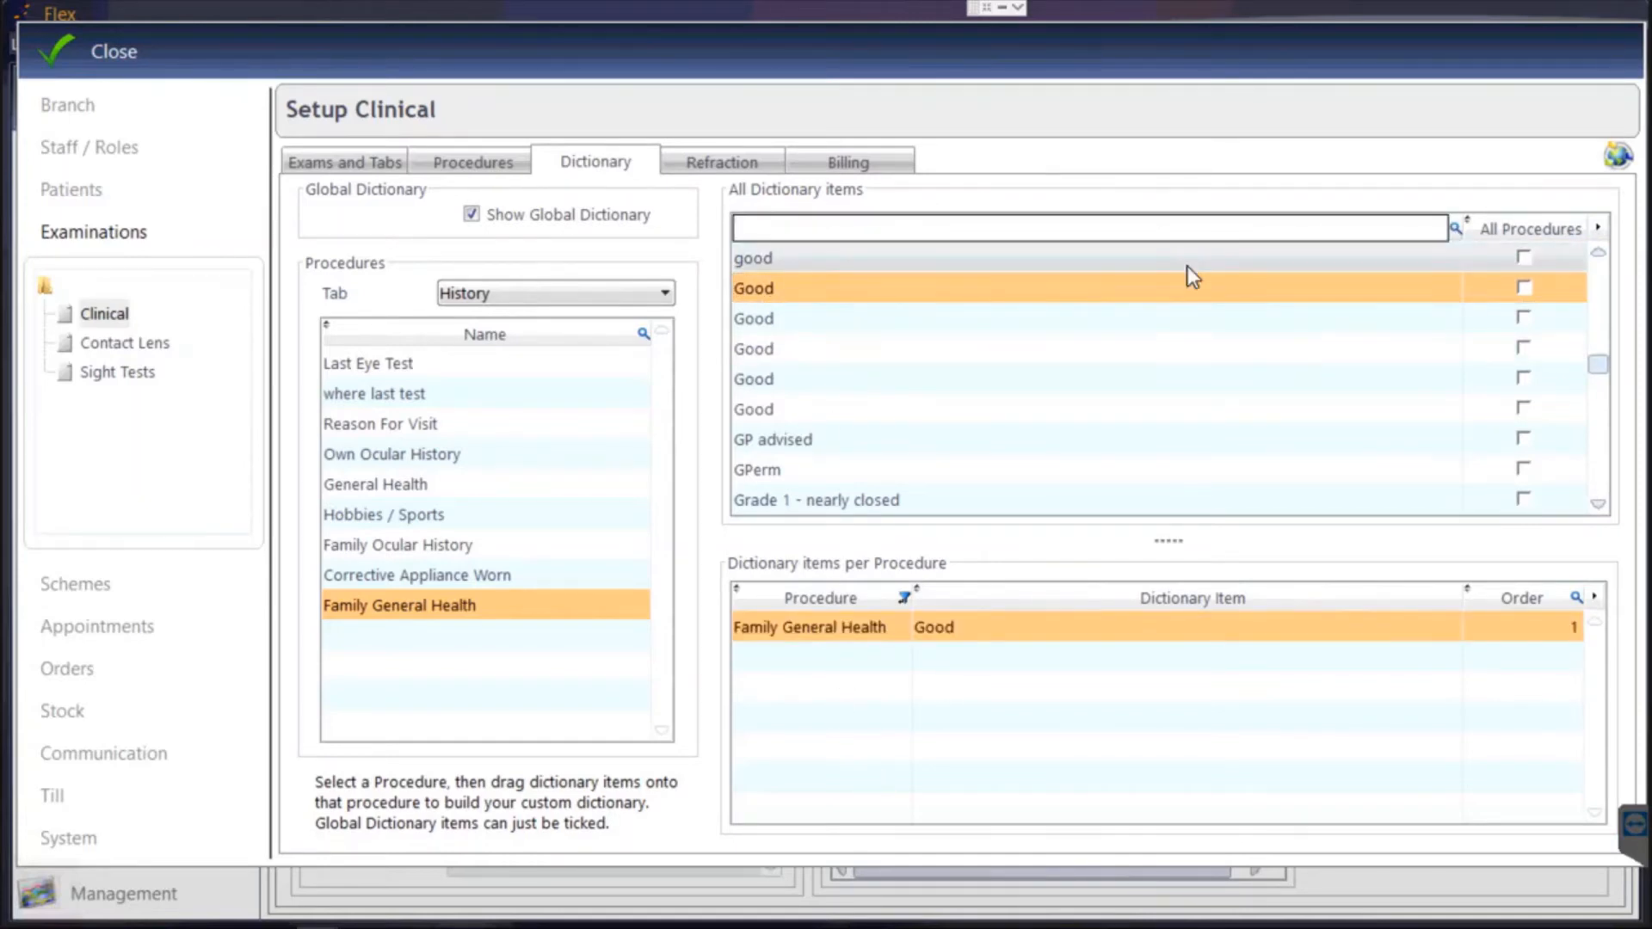
pyautogui.write('High blood pressure')
pyautogui.click(778, 251)
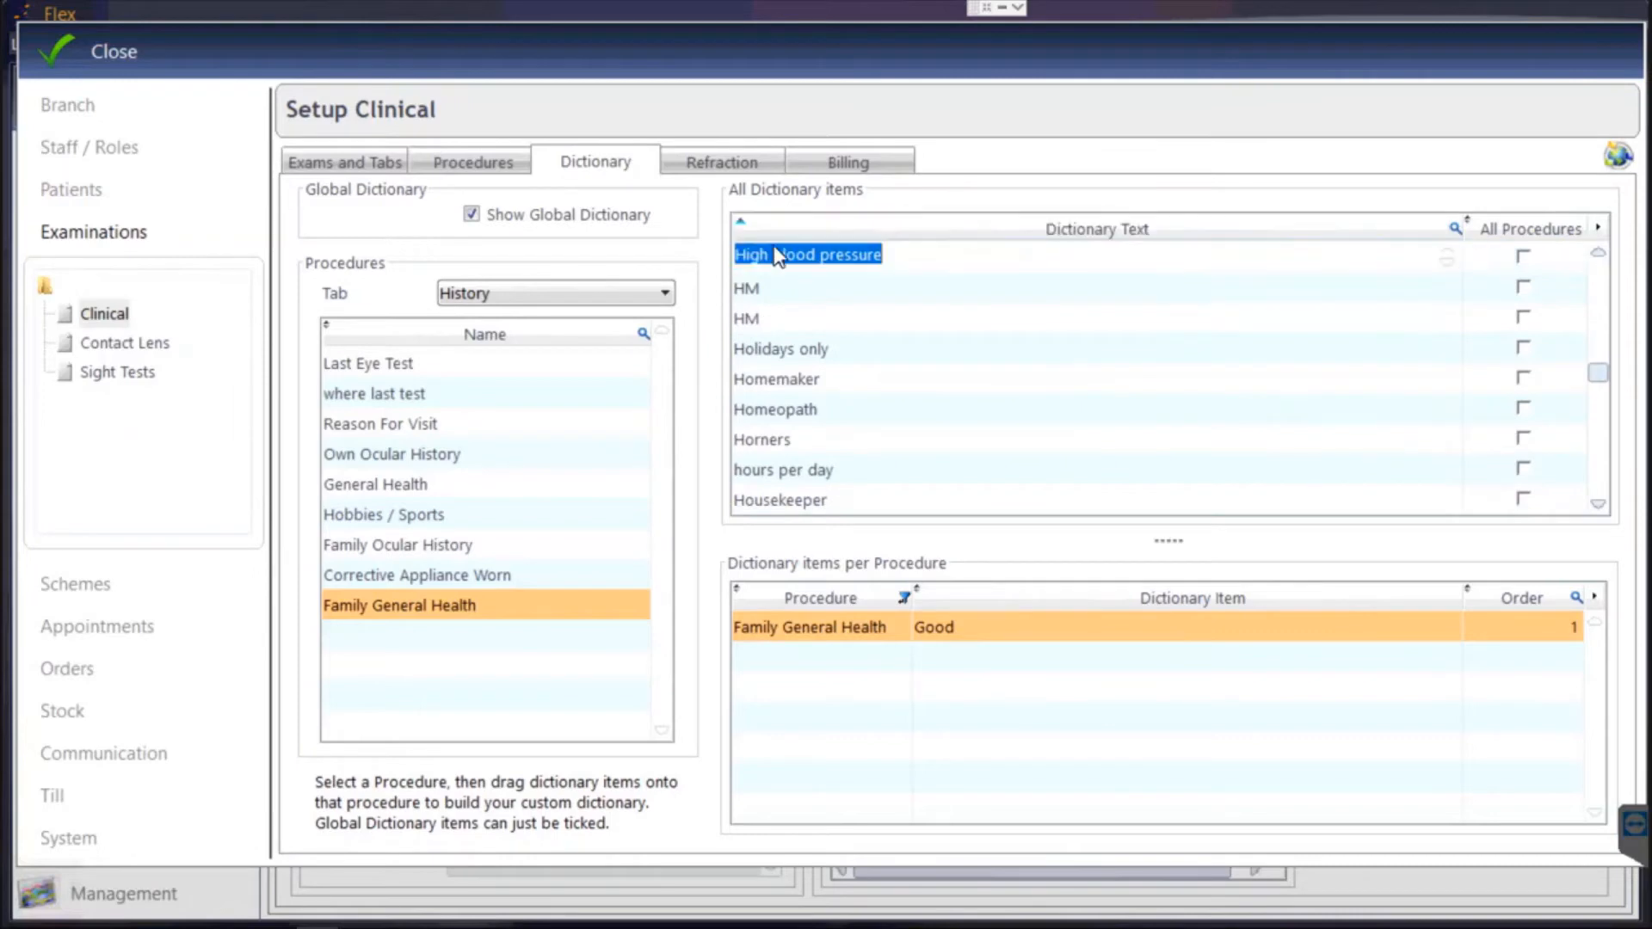
pyautogui.click(800, 289)
pyautogui.moveTo(810, 255); pyautogui.dragTo(900, 738)
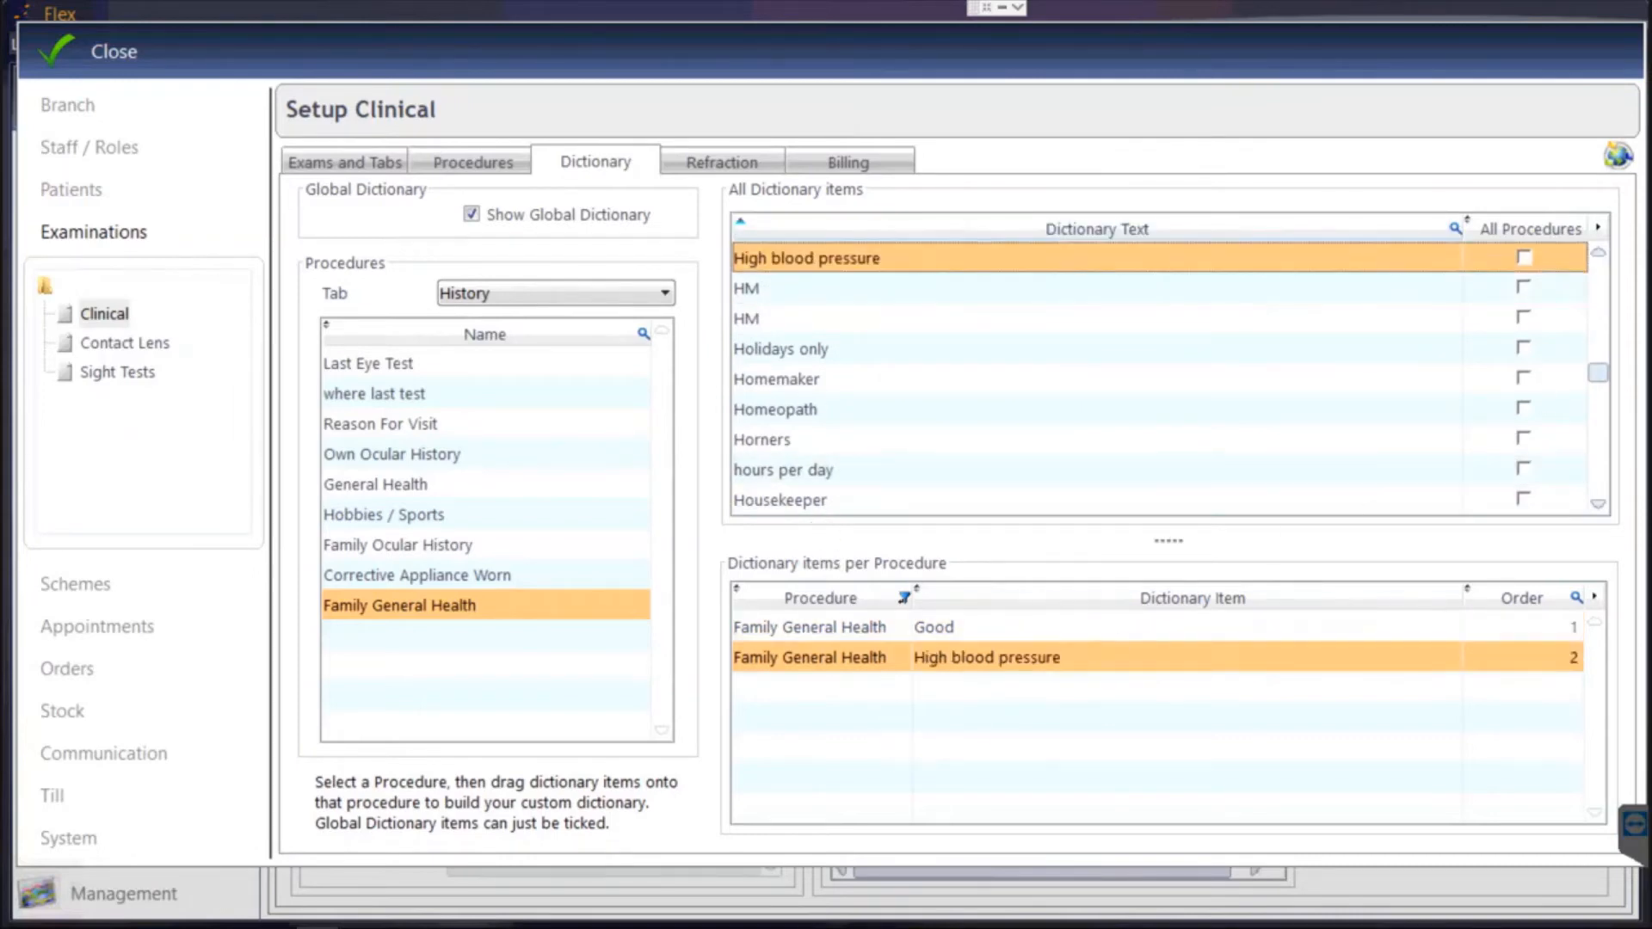
# Create a new Anxiety dictionary item and add it to Family General Health.
pyautogui.moveTo(1598, 374); pyautogui.dragTo(1621, 527)
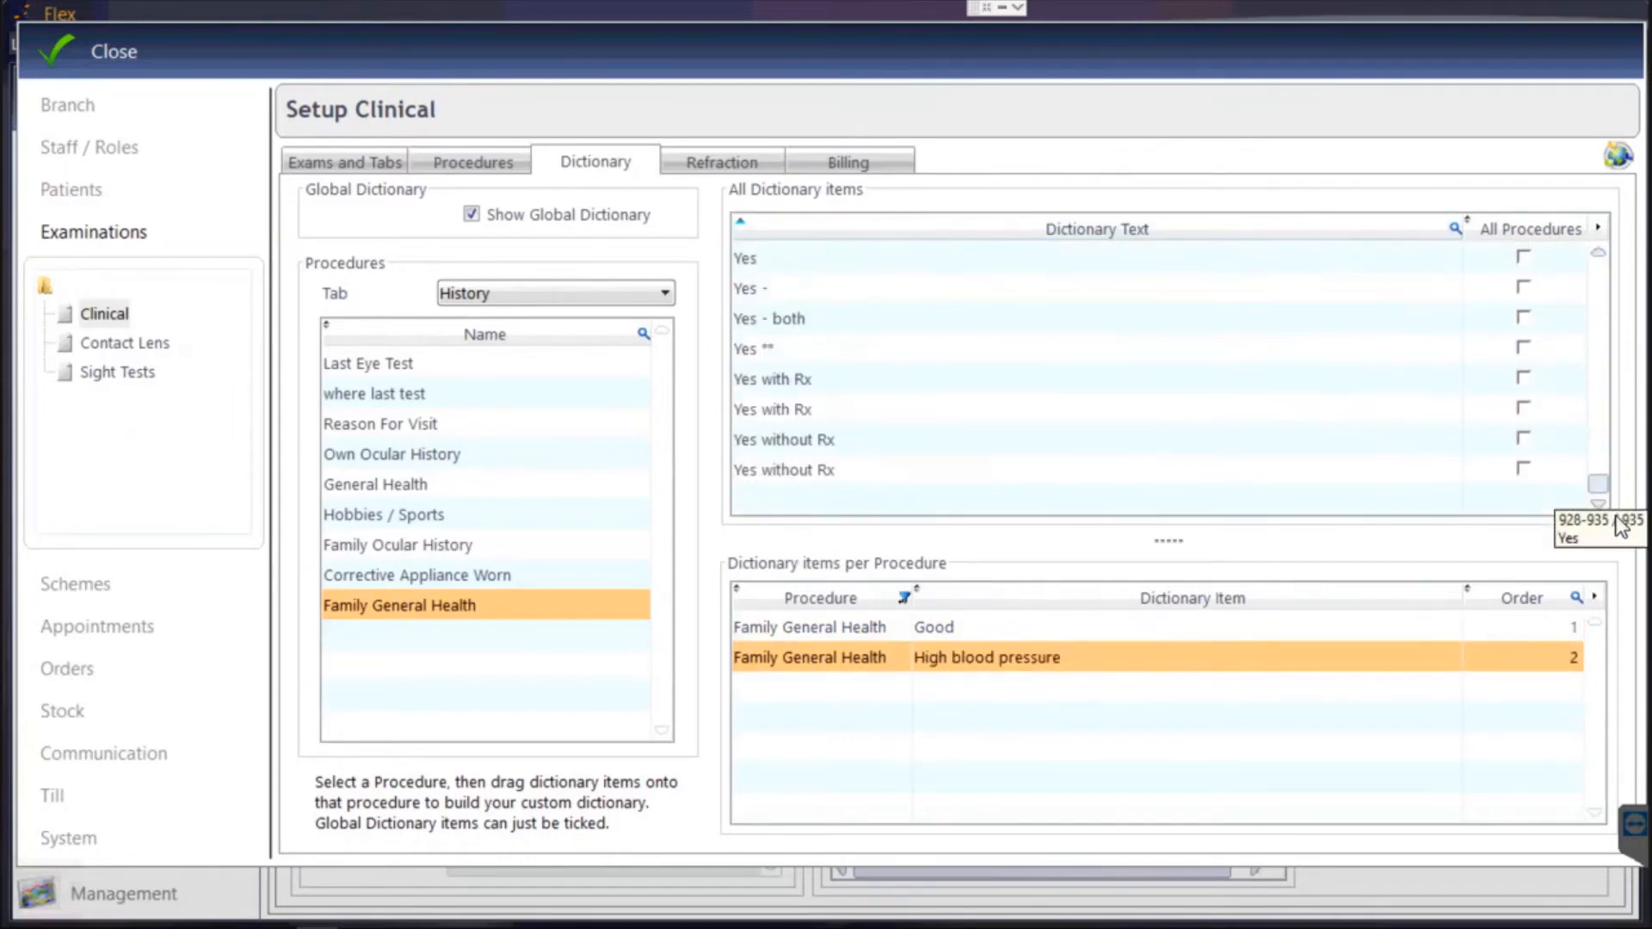
pyautogui.click(790, 514)
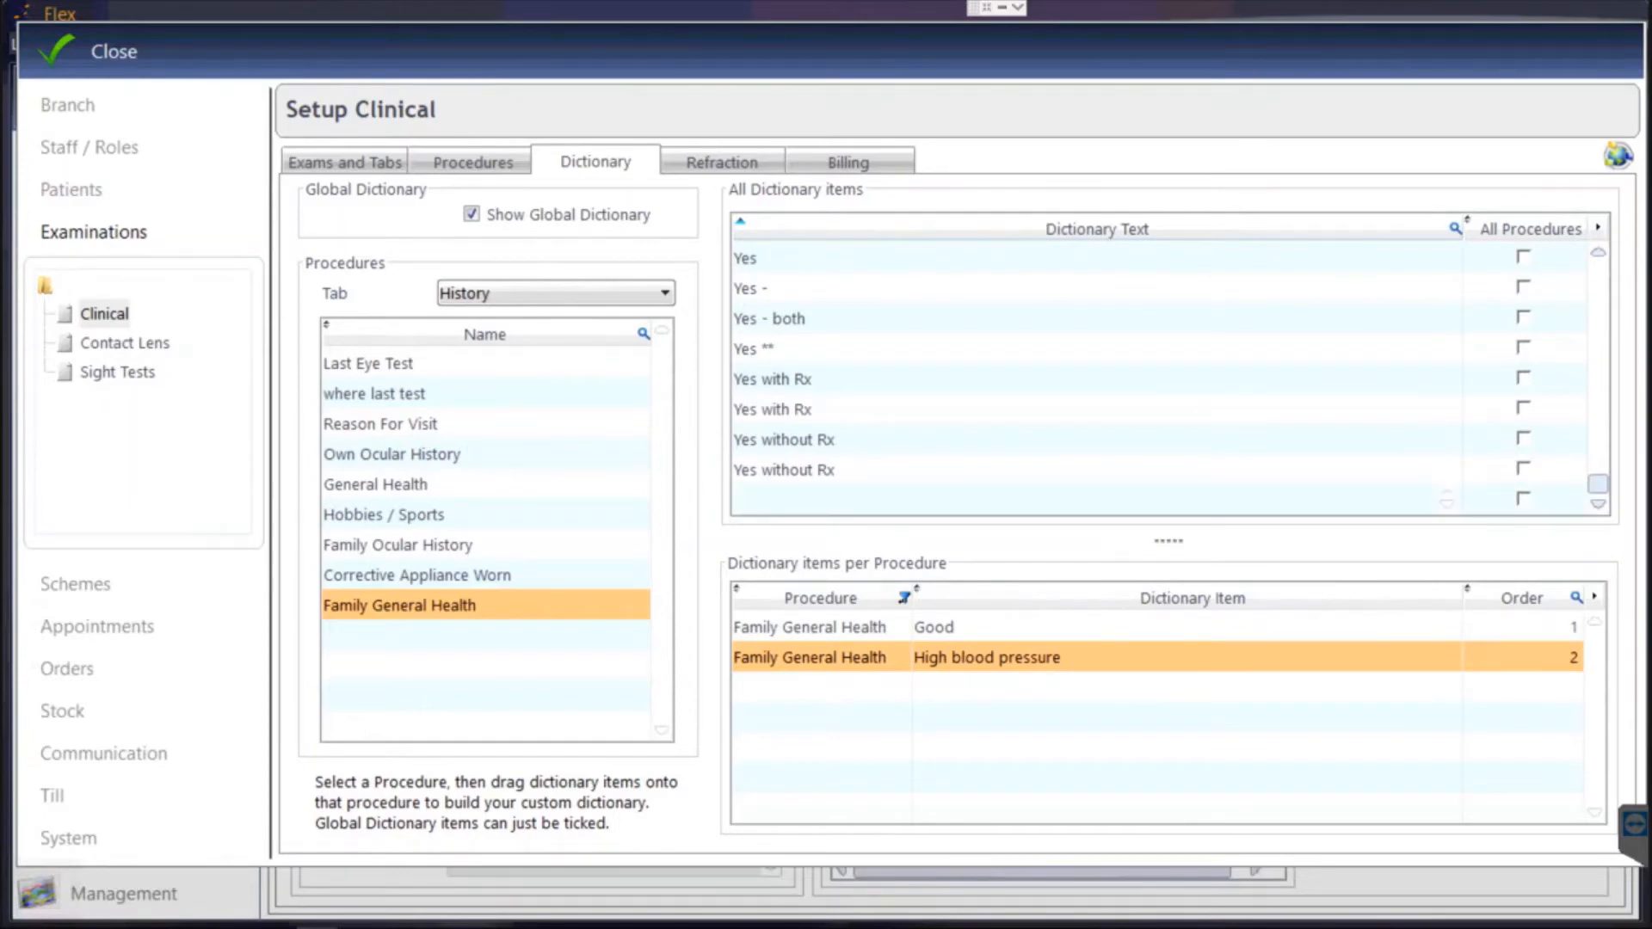
pyautogui.write('Anxiety')
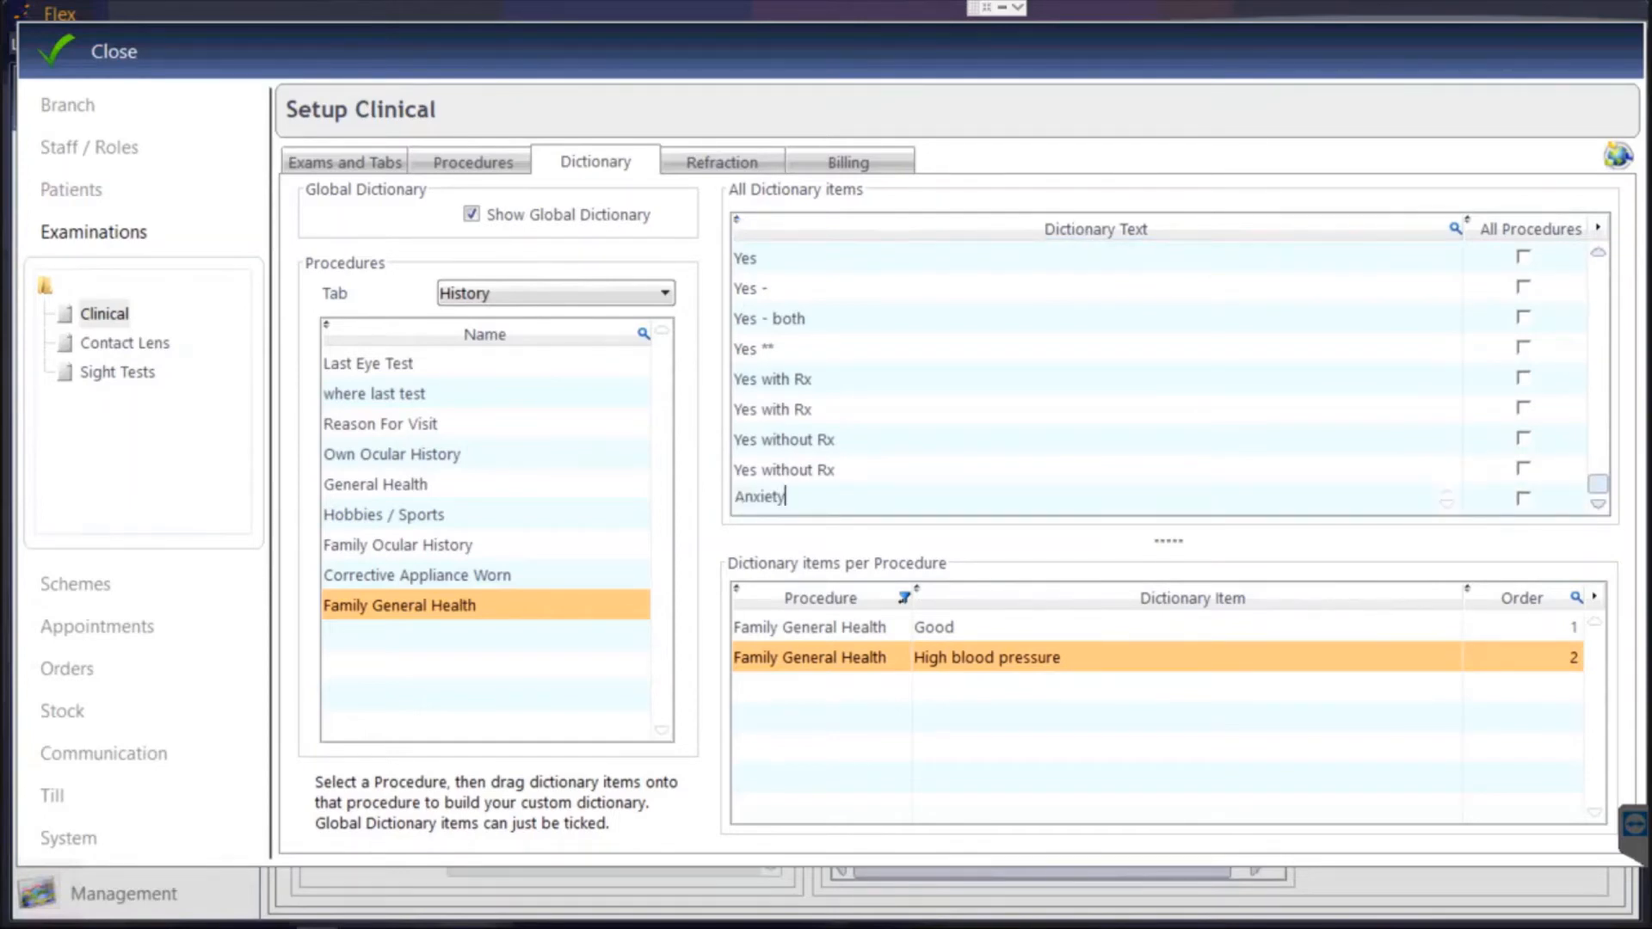
pyautogui.click(787, 471)
pyautogui.moveTo(790, 516); pyautogui.dragTo(881, 739)
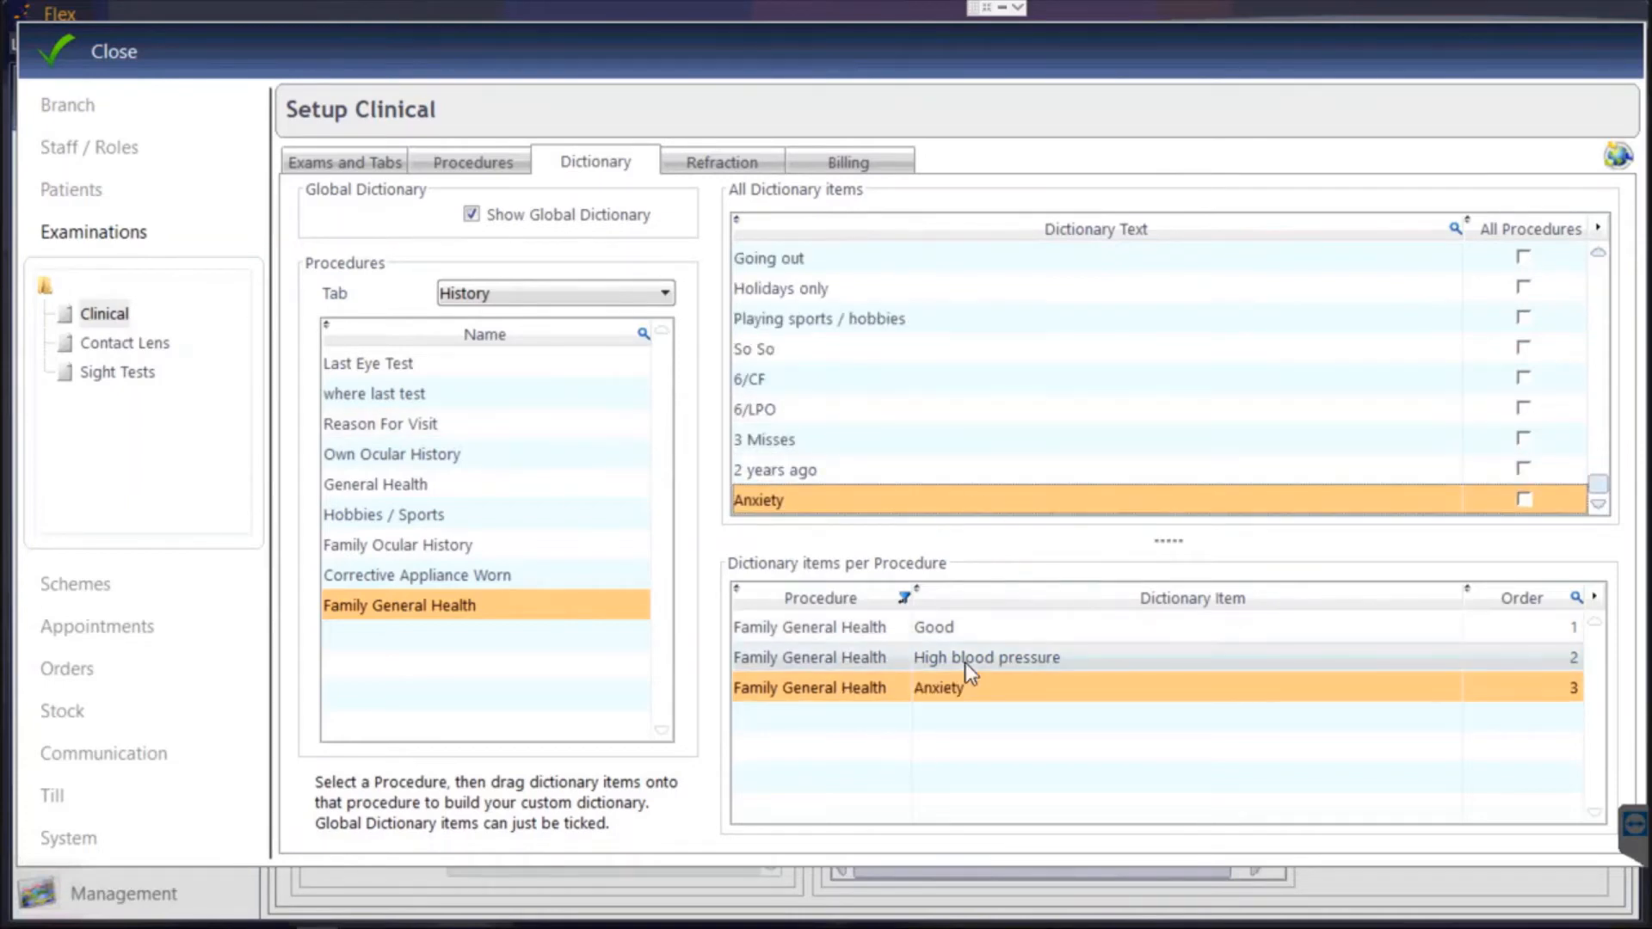
pyautogui.click(98, 49)
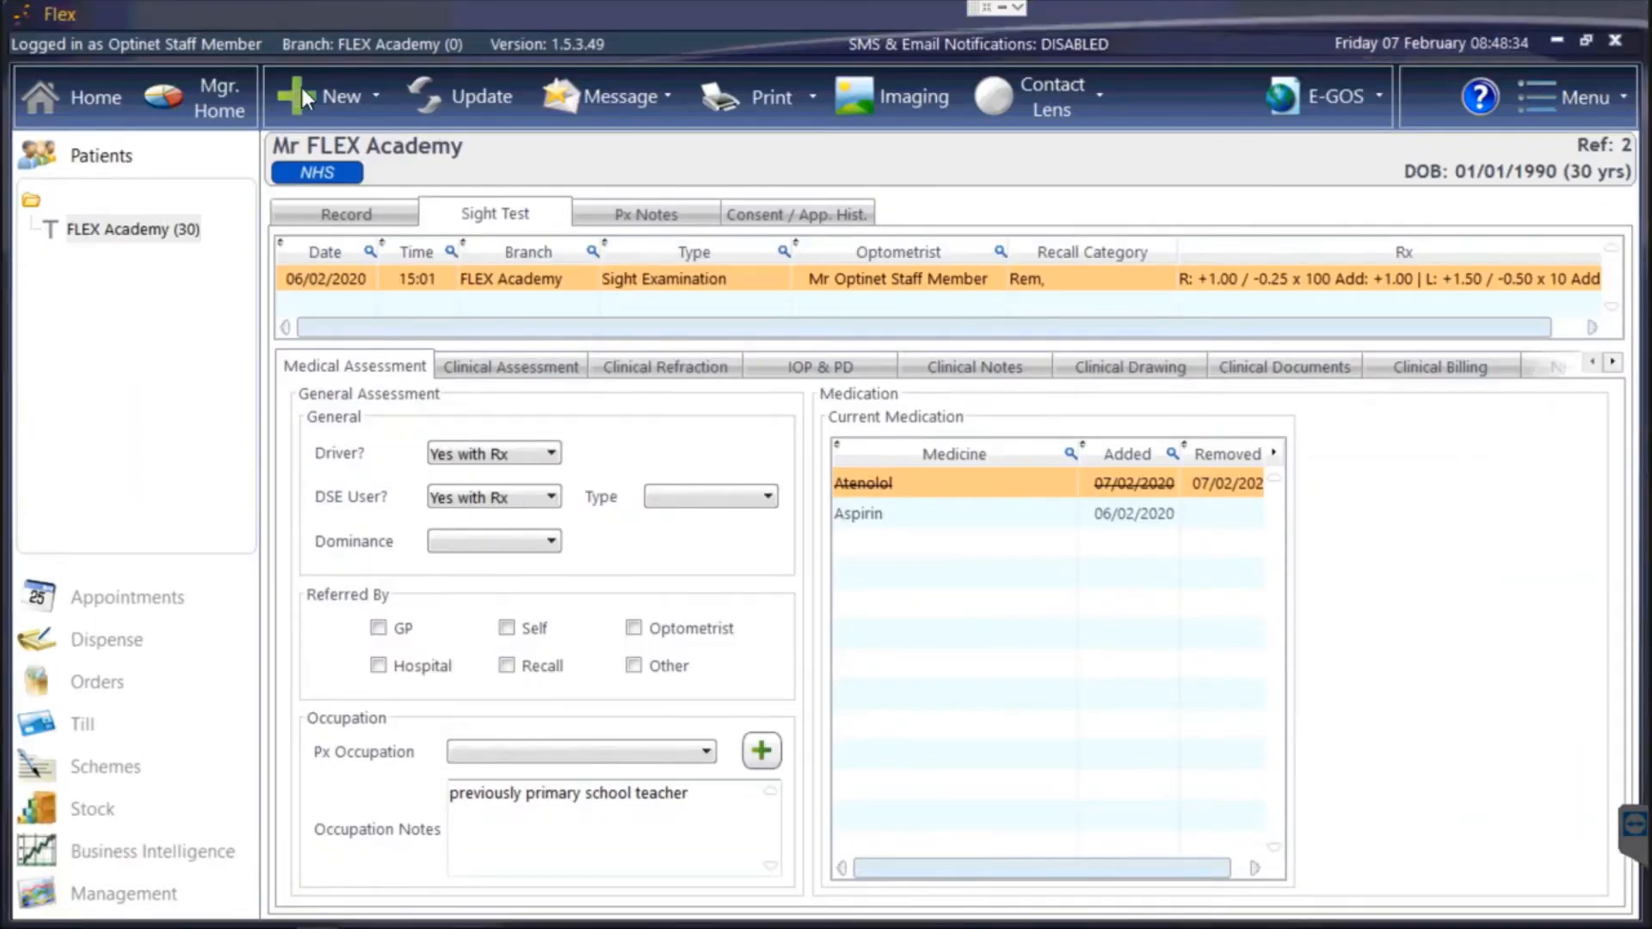
# Start a new sight exam and record Good for Family General Health in Clinical Assessment.
pyautogui.click(309, 94)
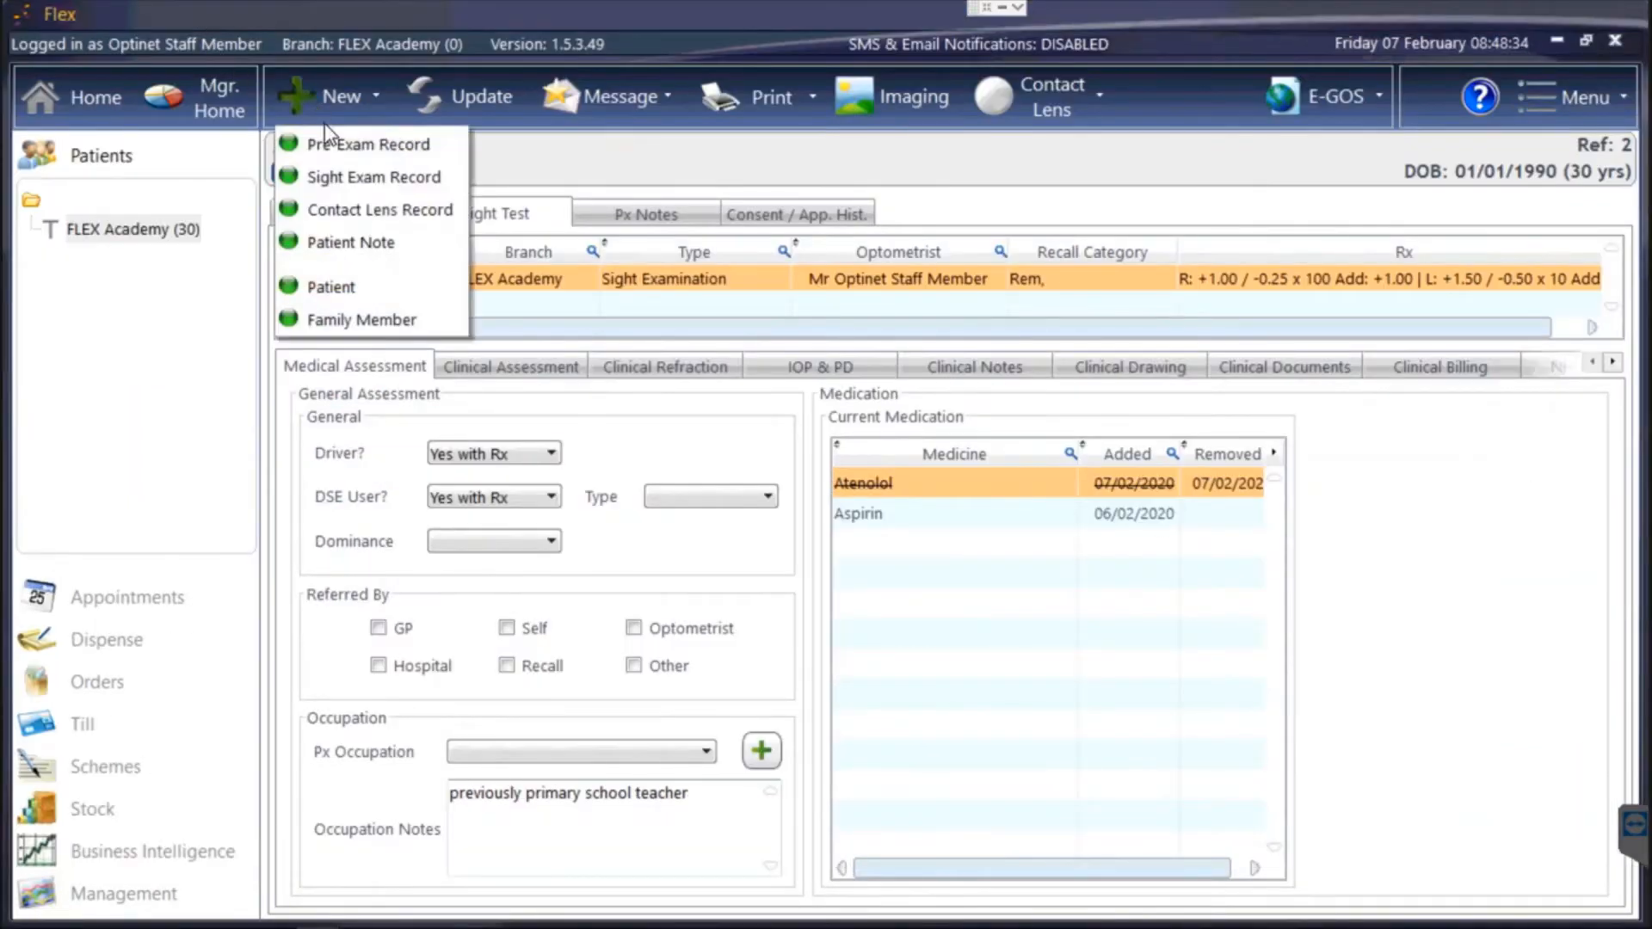
pyautogui.click(334, 176)
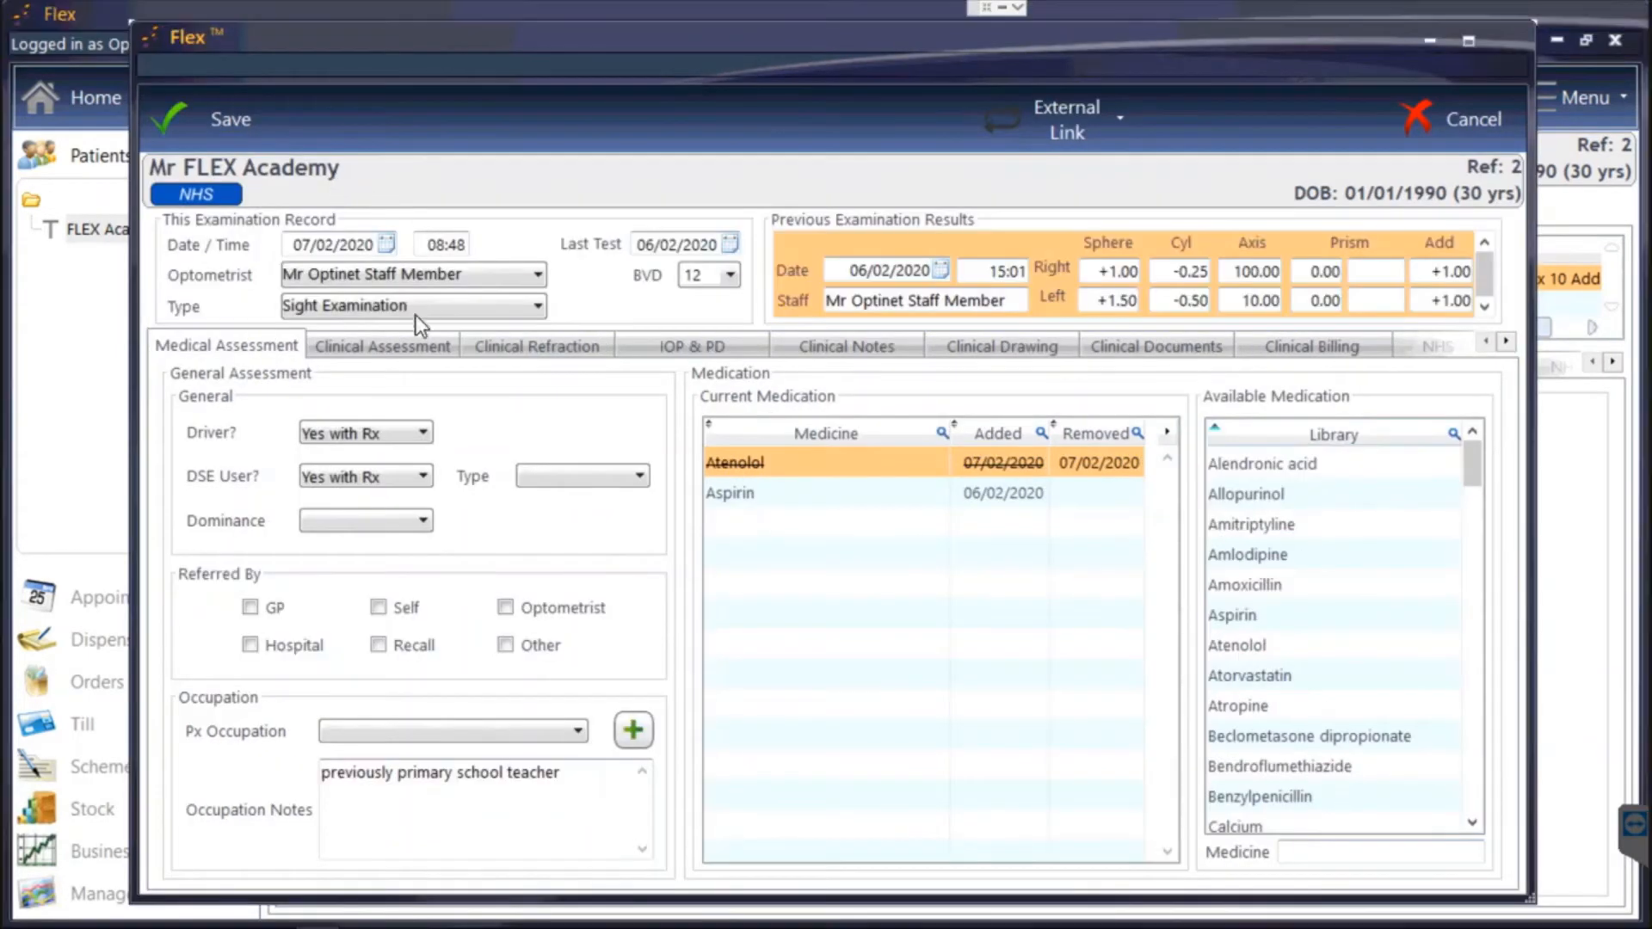
pyautogui.click(404, 347)
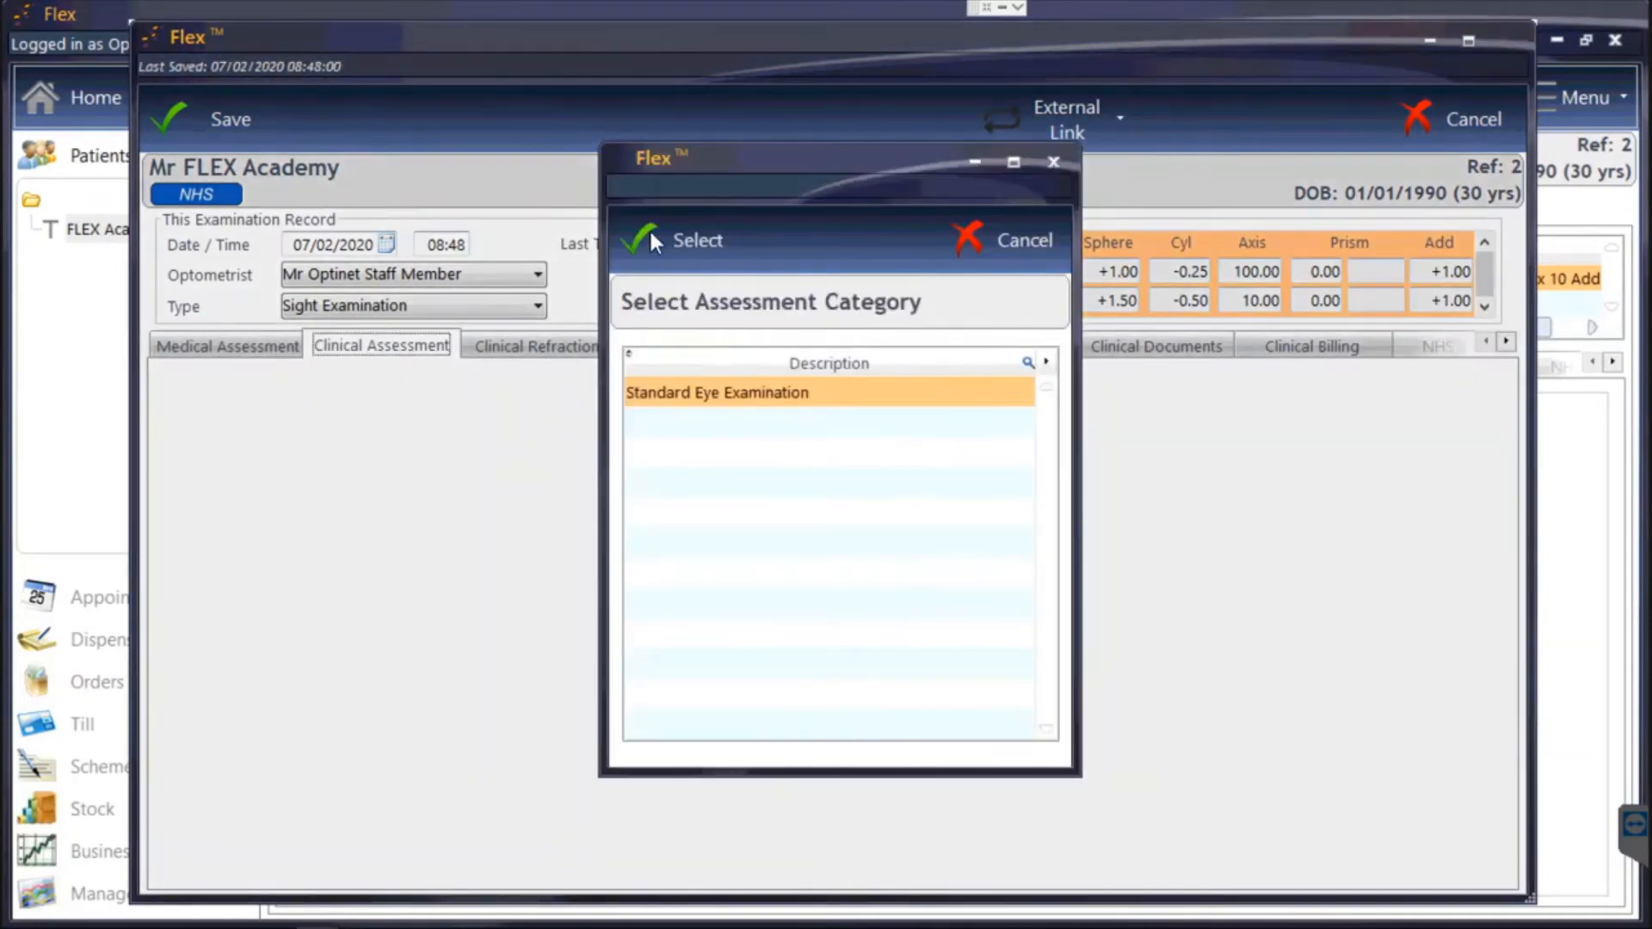
pyautogui.click(649, 228)
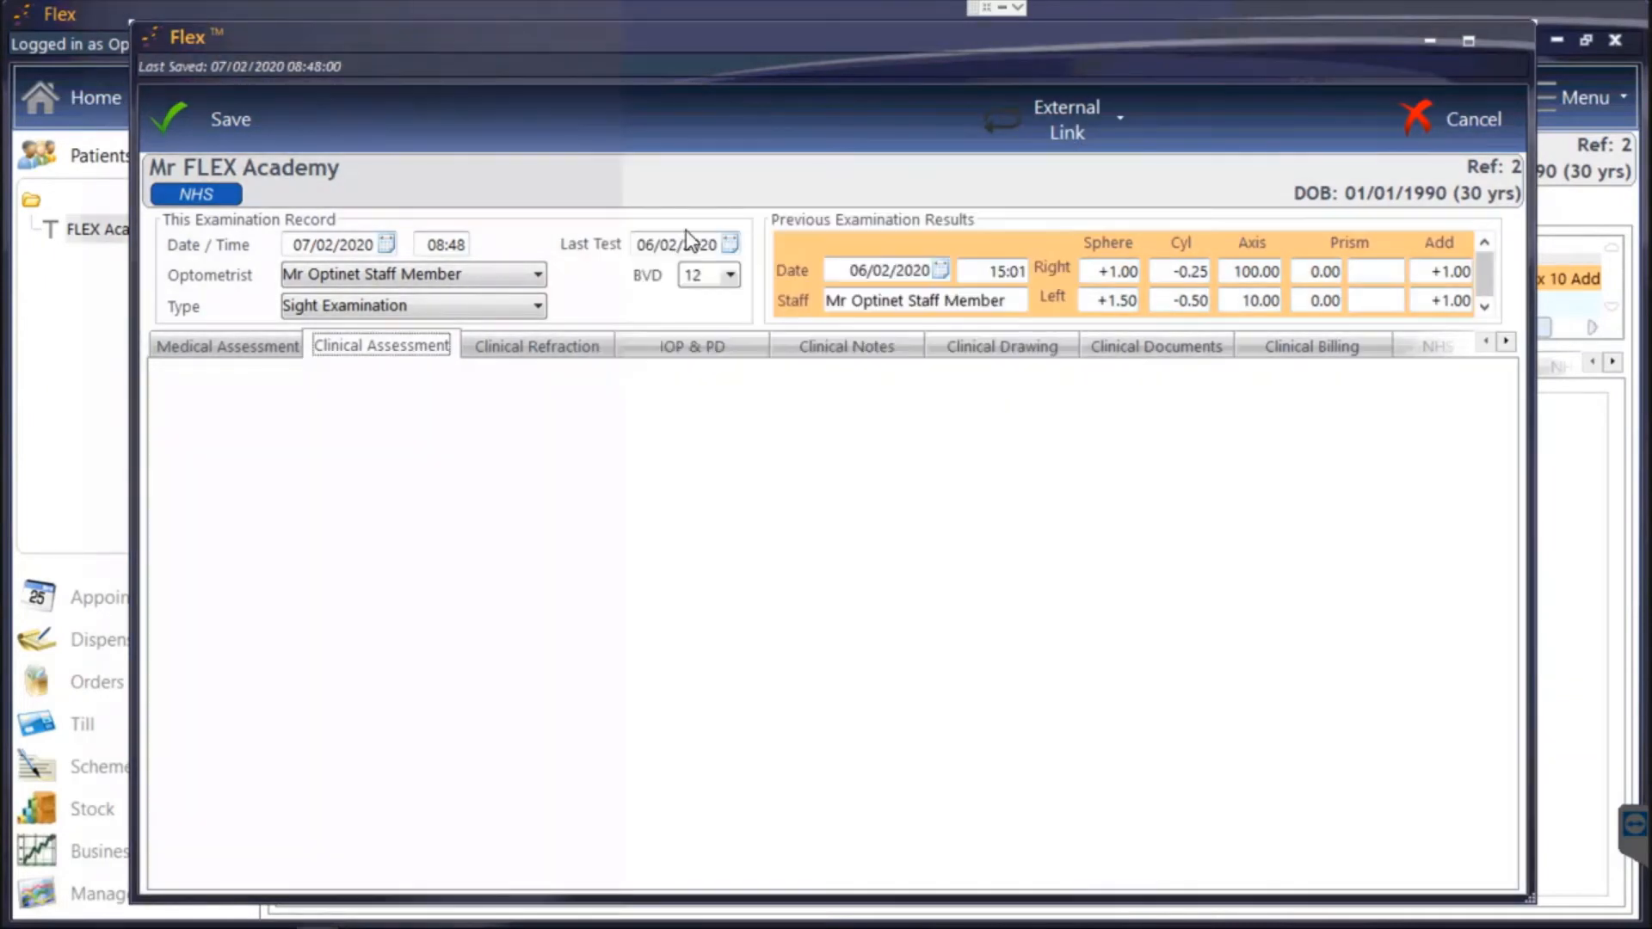
pyautogui.click(343, 804)
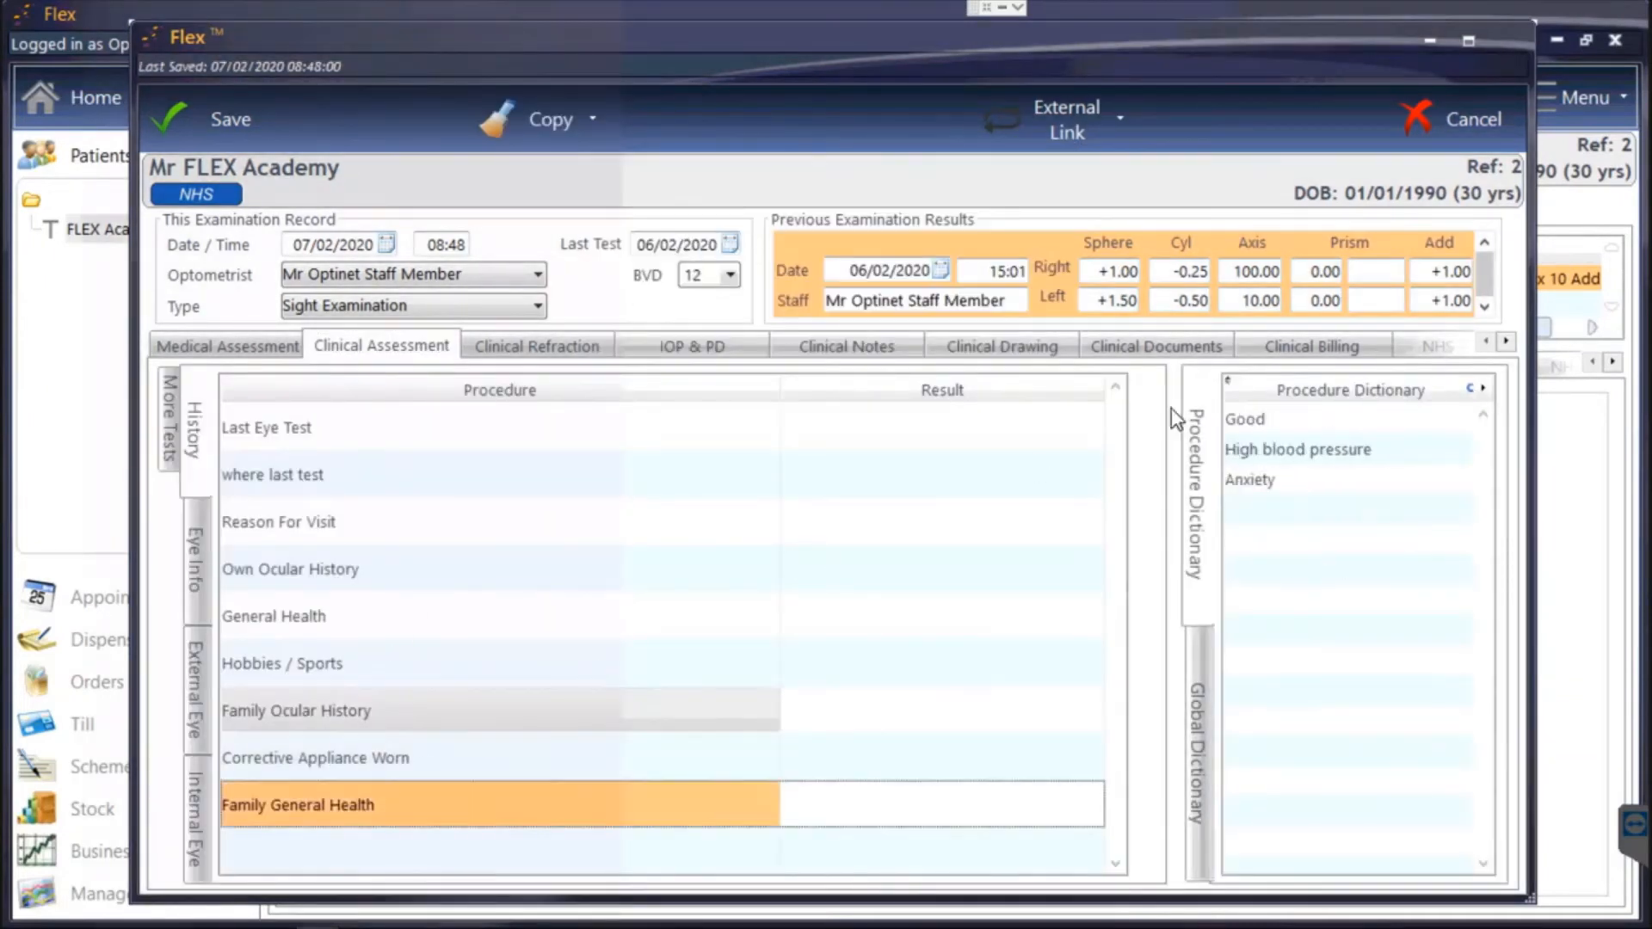
pyautogui.doubleClick(1282, 422)
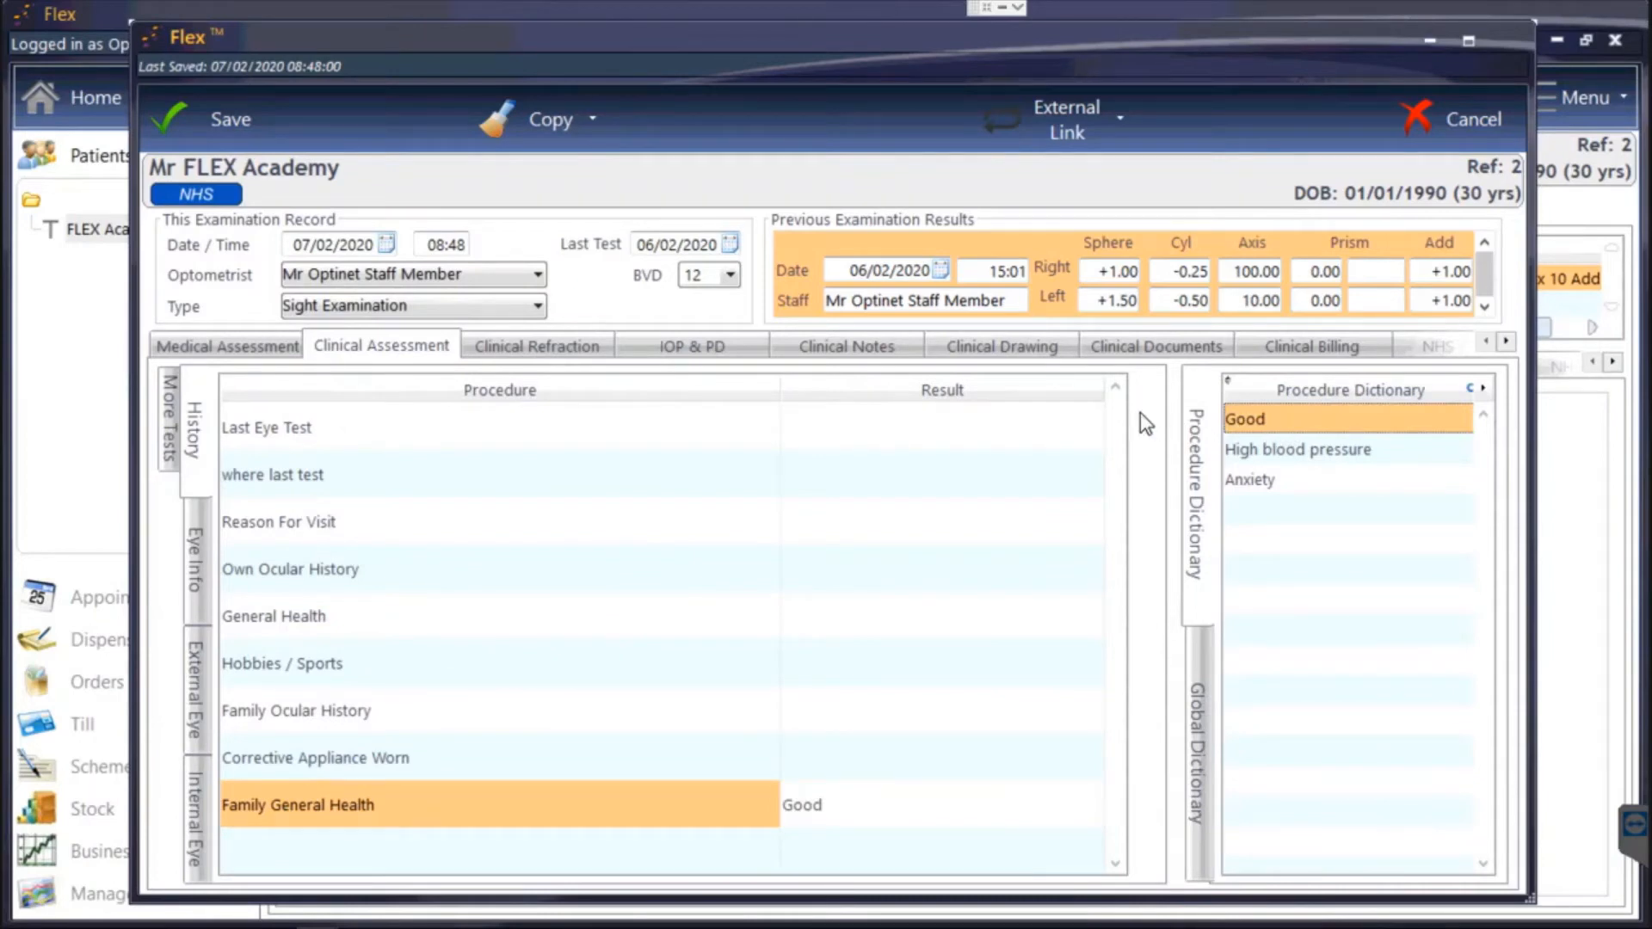
# View Clinical Refraction, then close and delete the unsaved exam and open Setup from the menu.
pyautogui.click(507, 346)
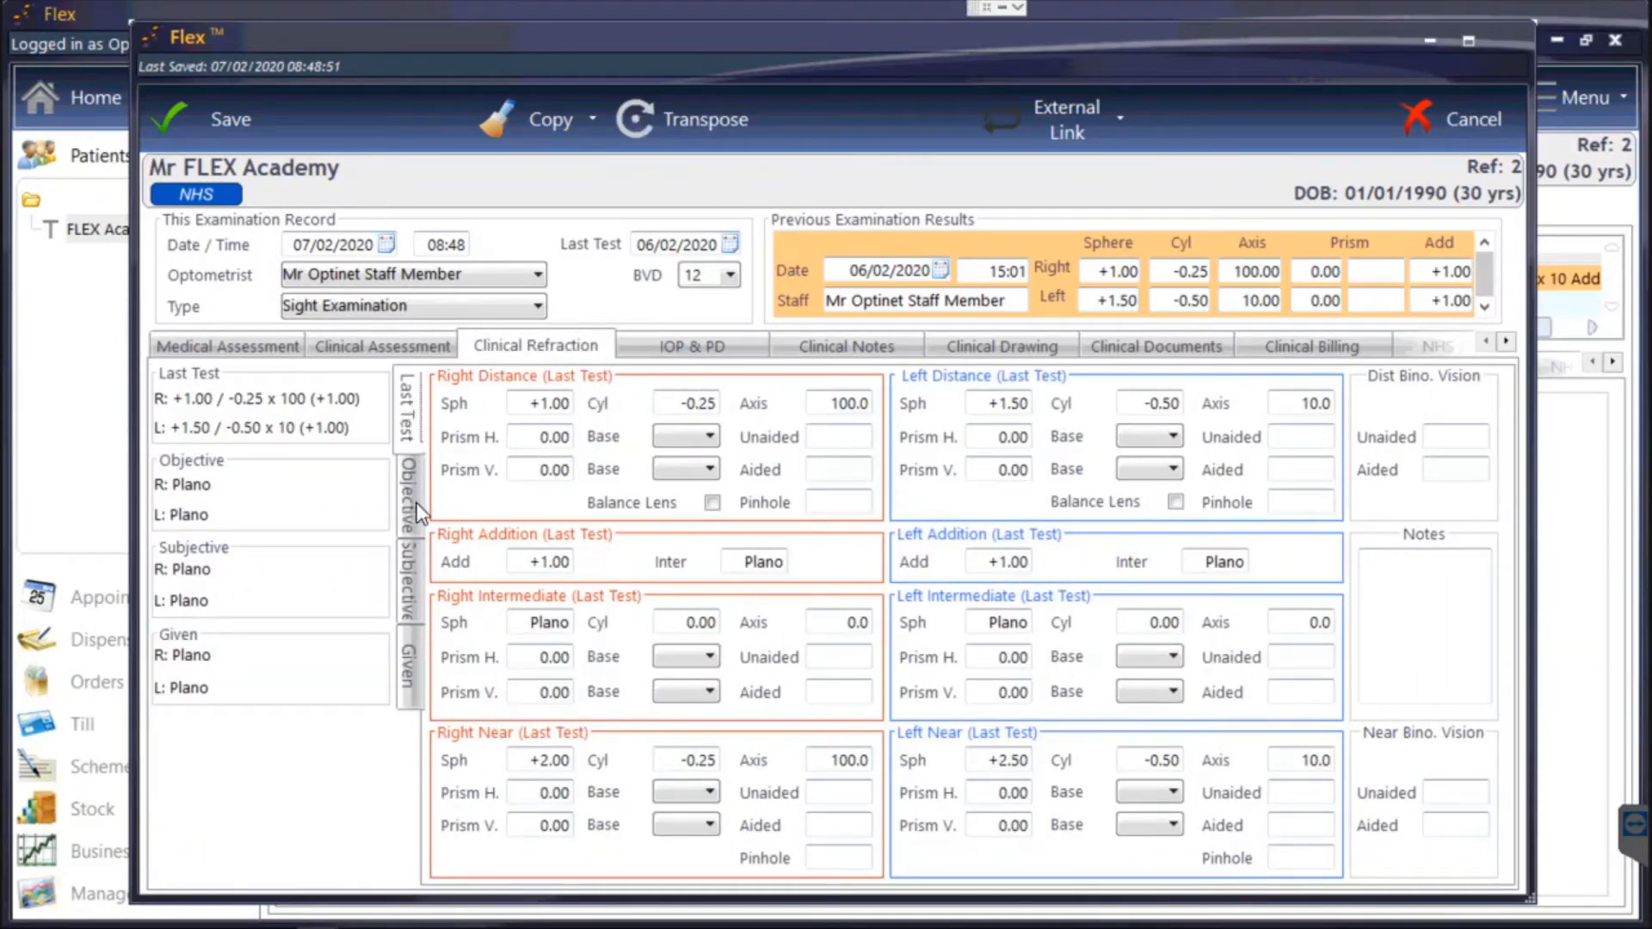
pyautogui.click(1438, 112)
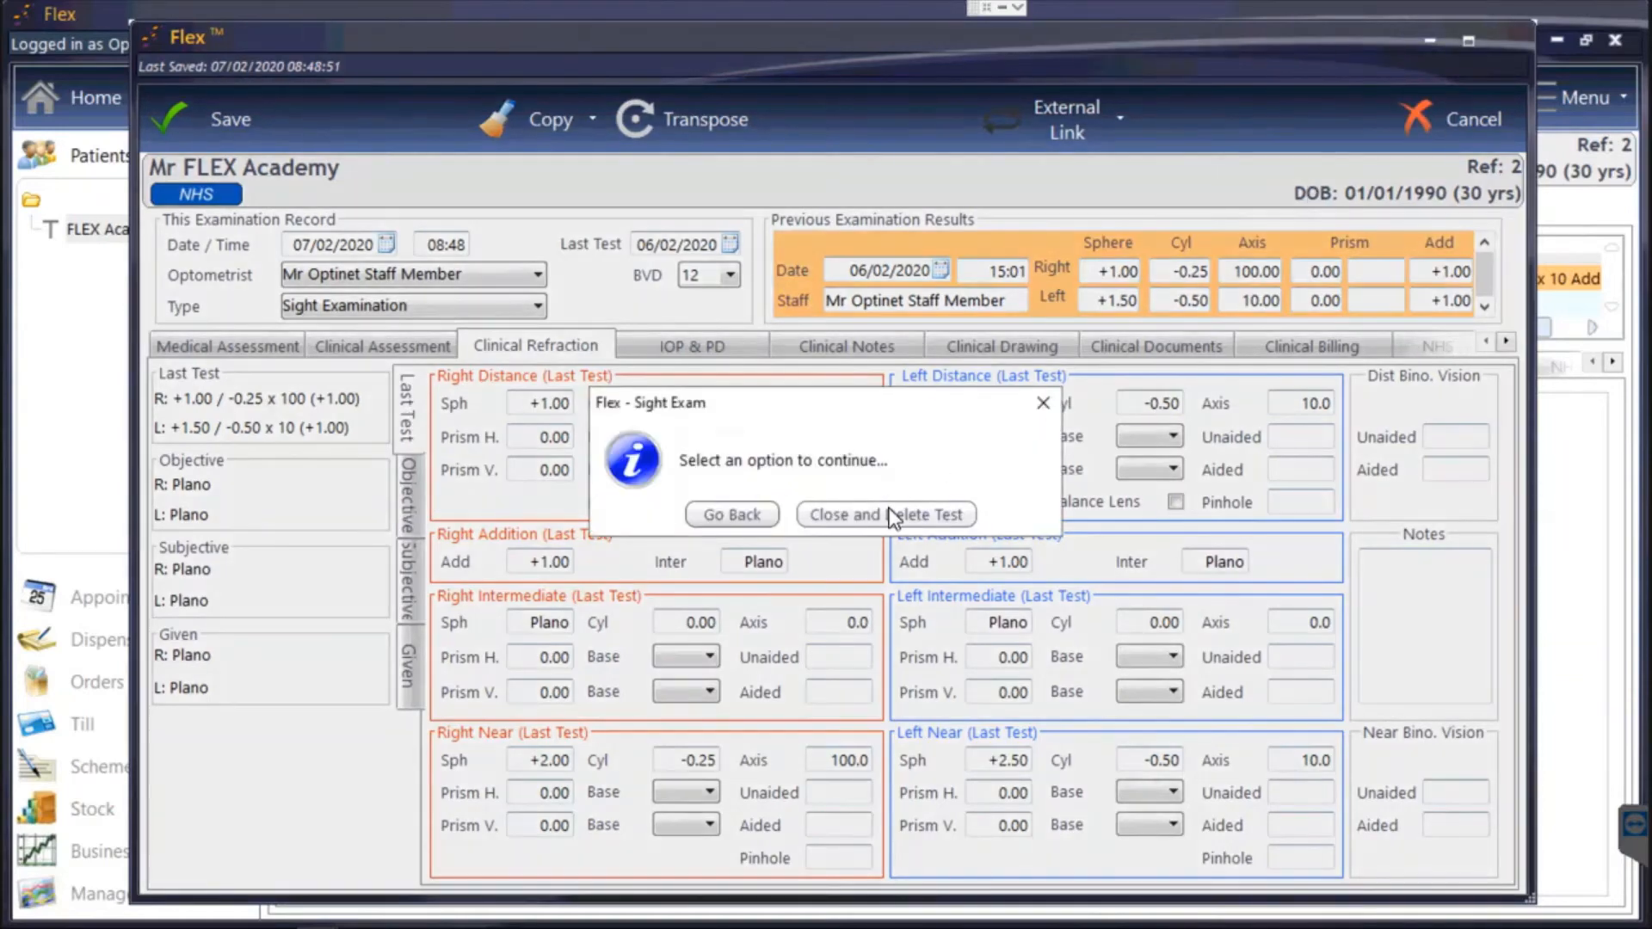
pyautogui.click(892, 517)
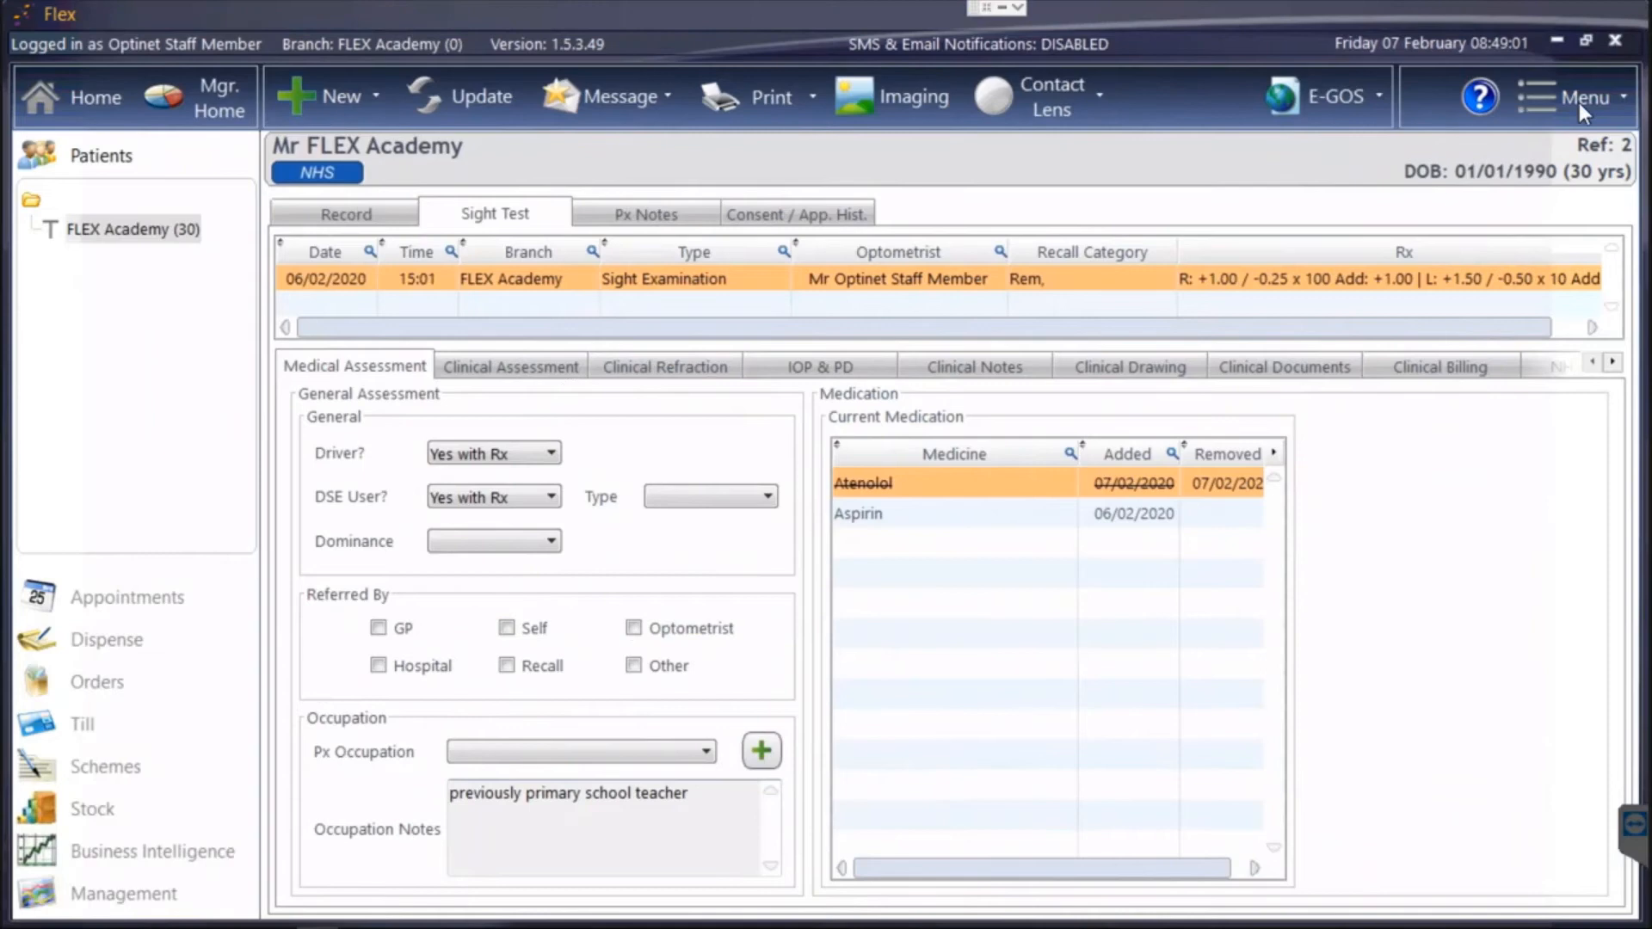
pyautogui.click(1578, 101)
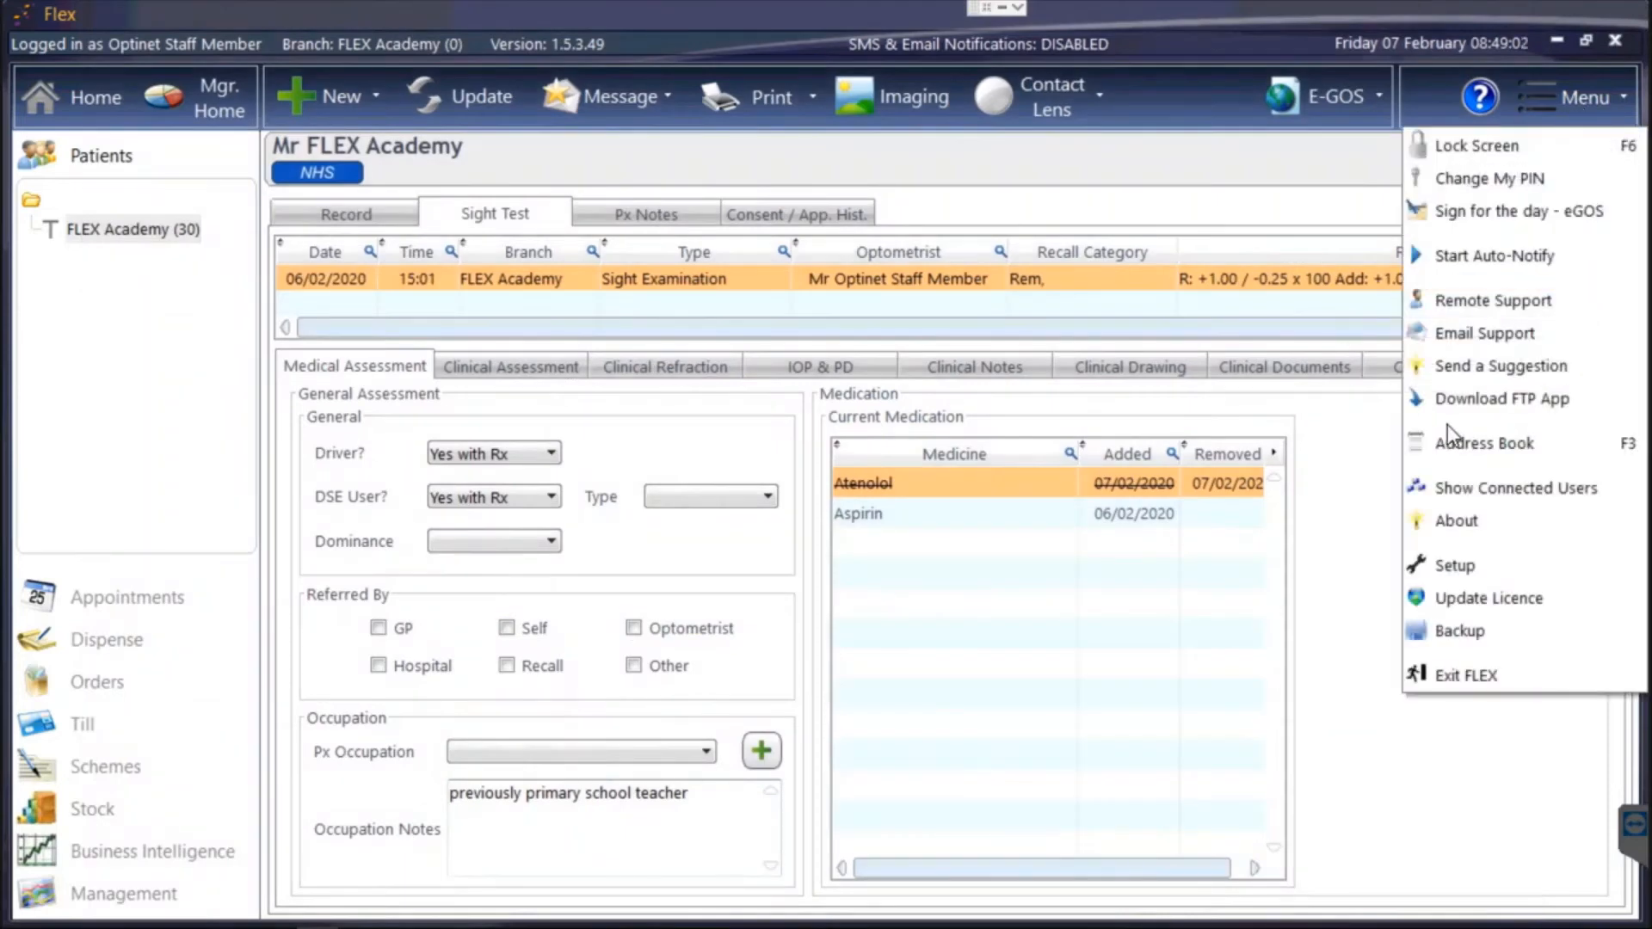
pyautogui.click(1454, 567)
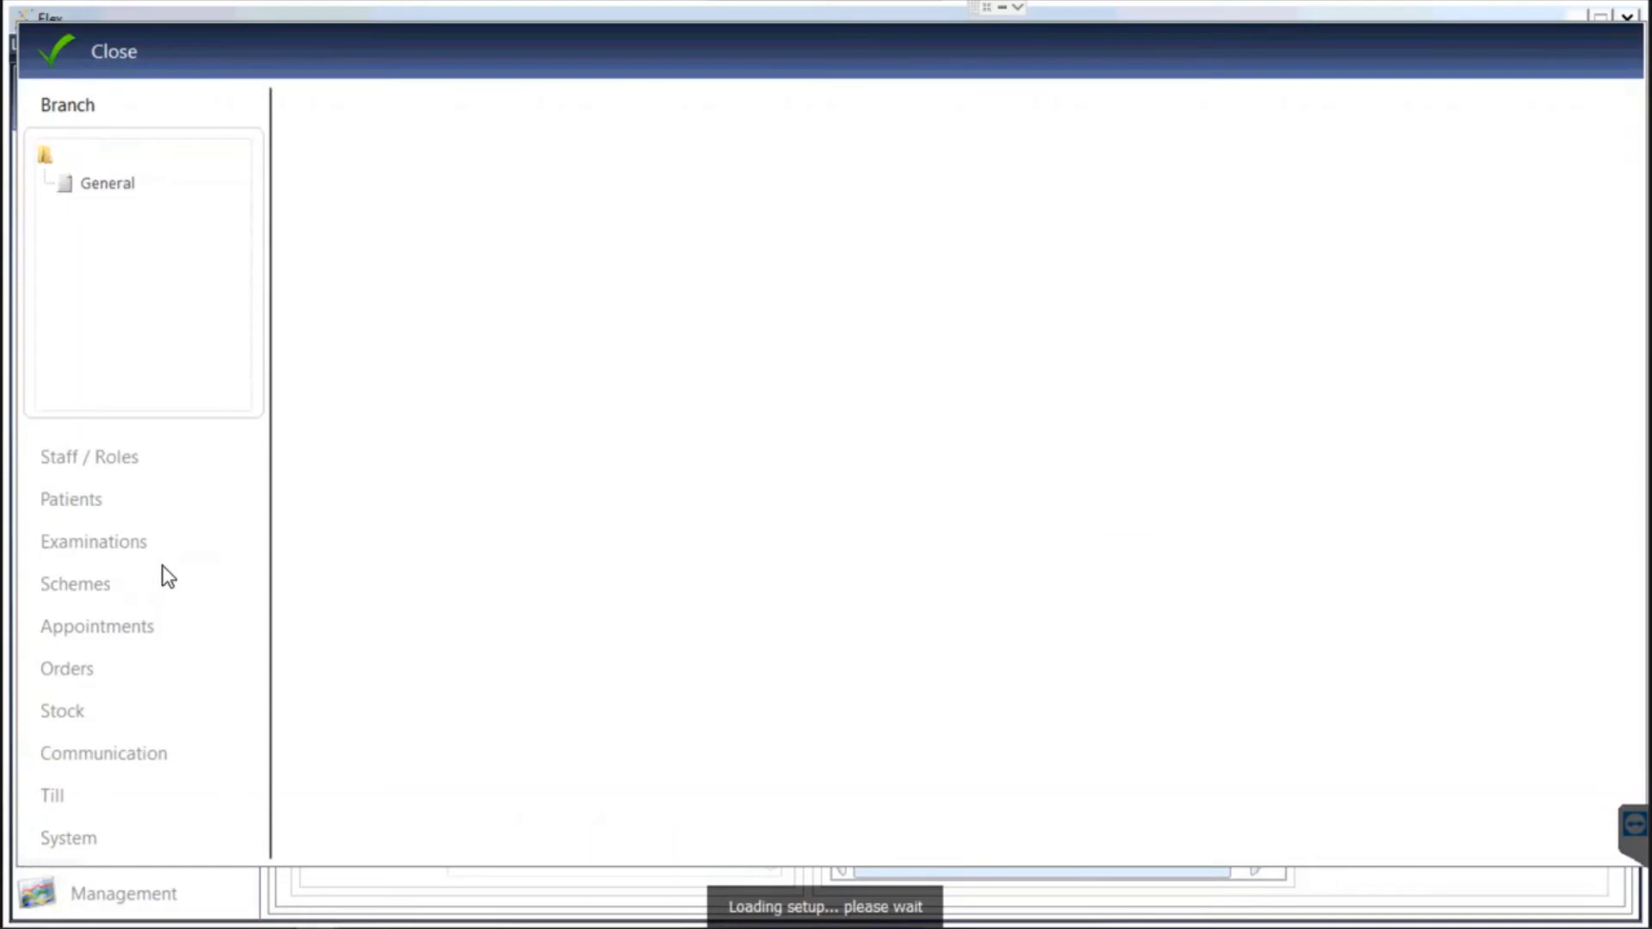
# Open Examinations > Clinical setup on the Refraction tab's Rx Types settings.
pyautogui.click(107, 539)
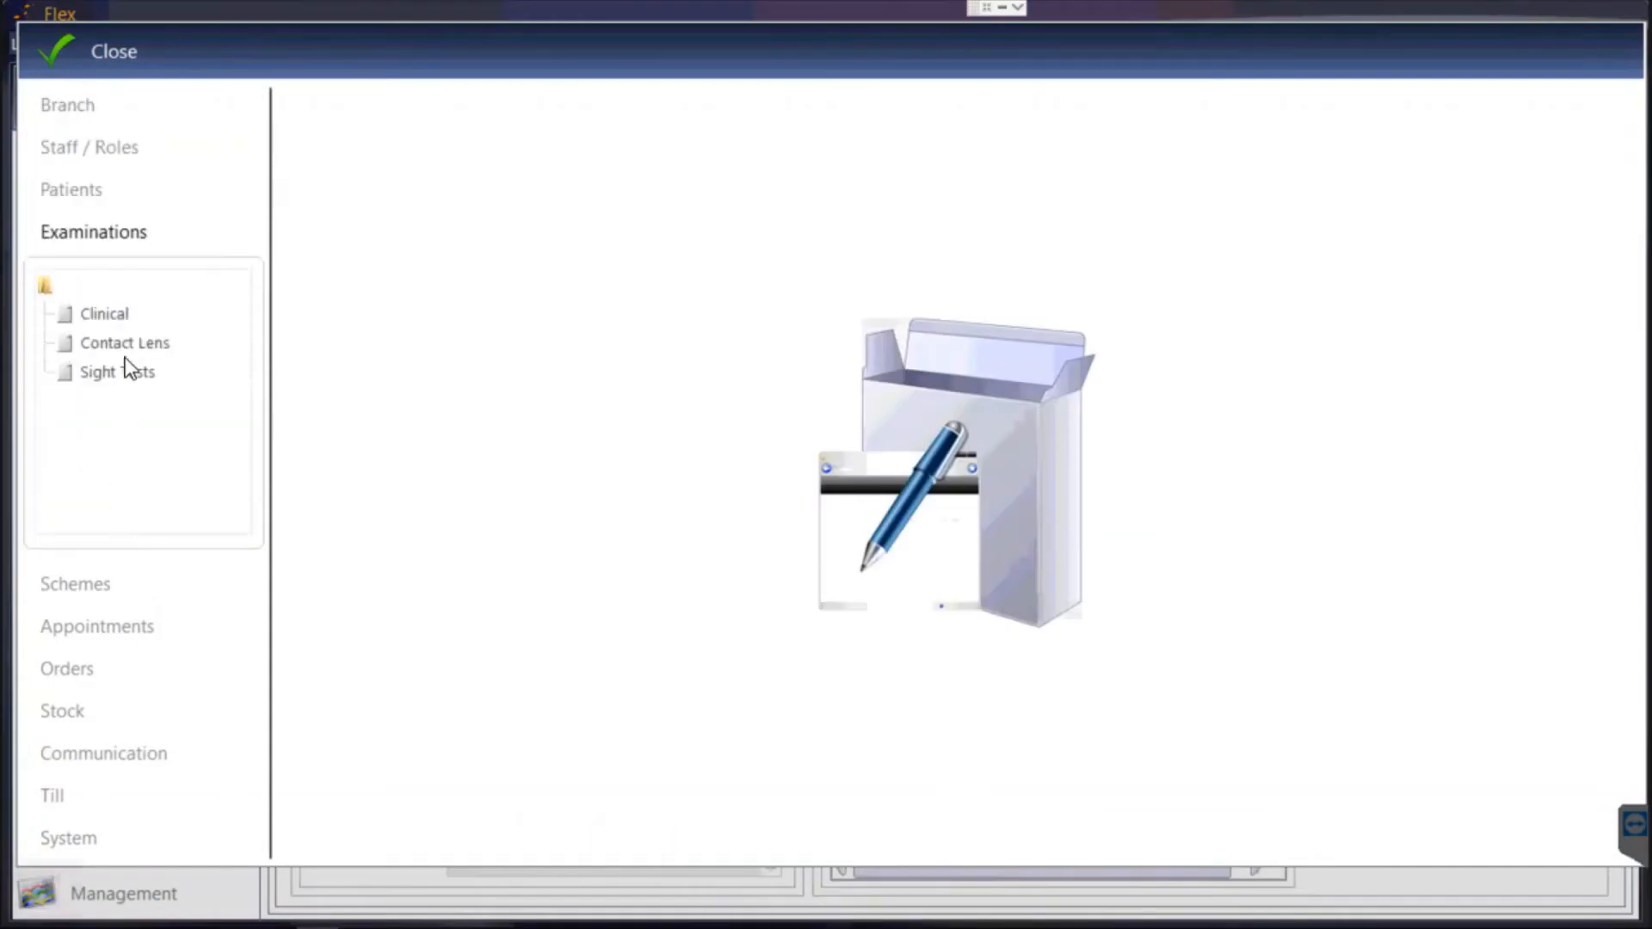
pyautogui.click(120, 317)
pyautogui.click(704, 168)
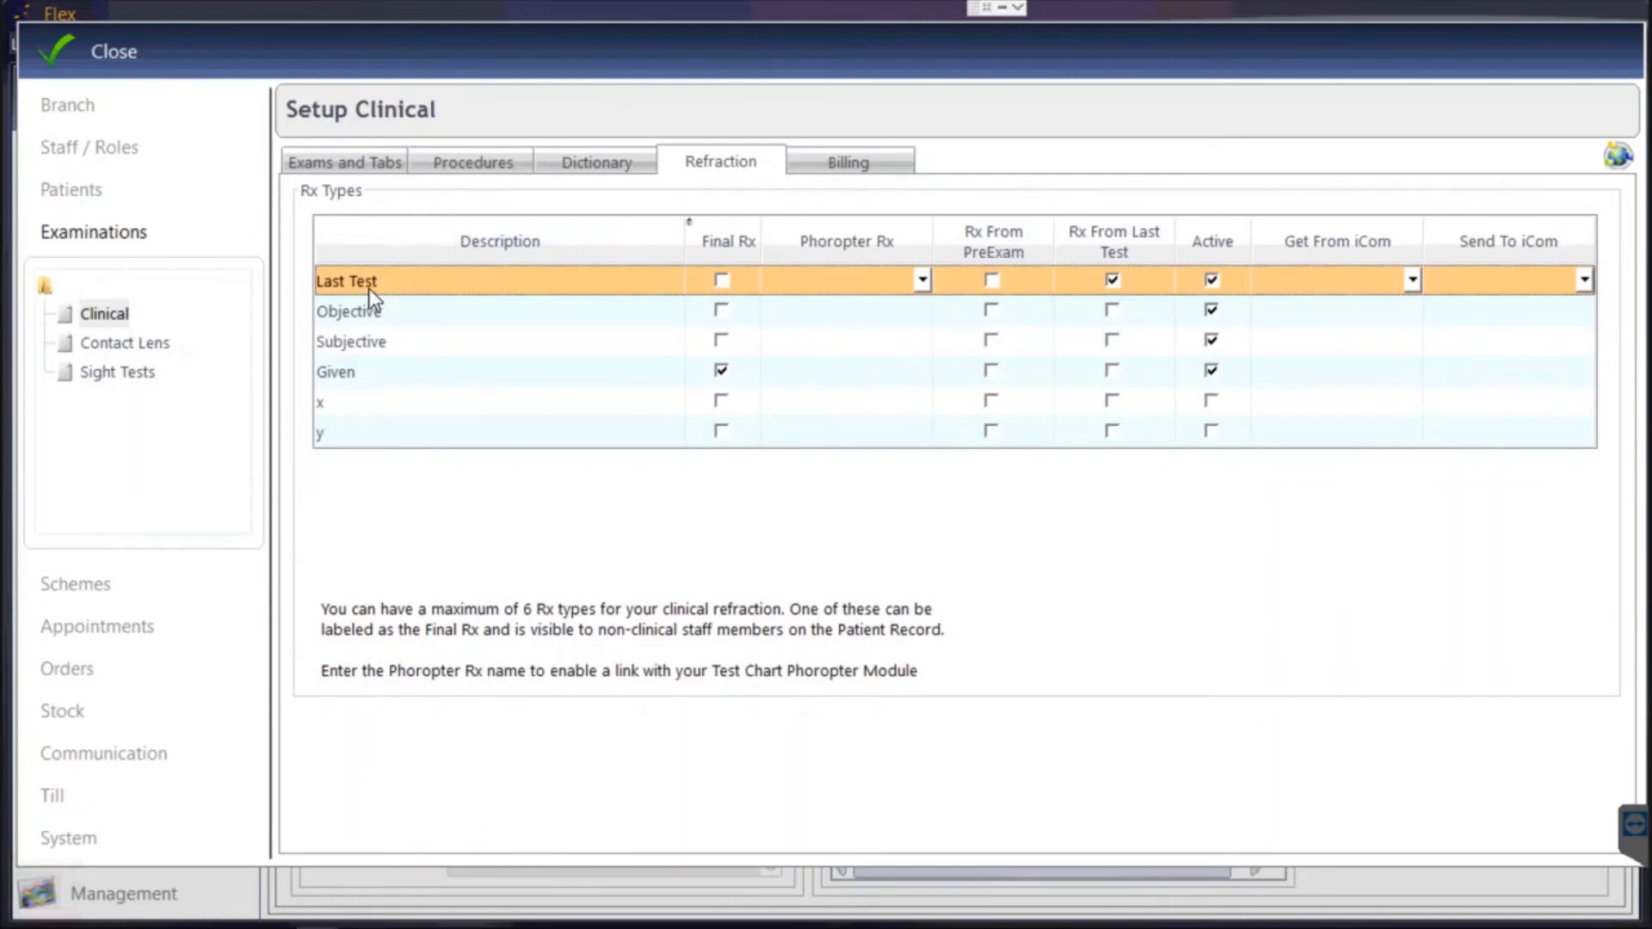
# Review the Objective and Last Test Rx types, toggling Last Test's Rx From Last Test off and on.
pyautogui.click(379, 318)
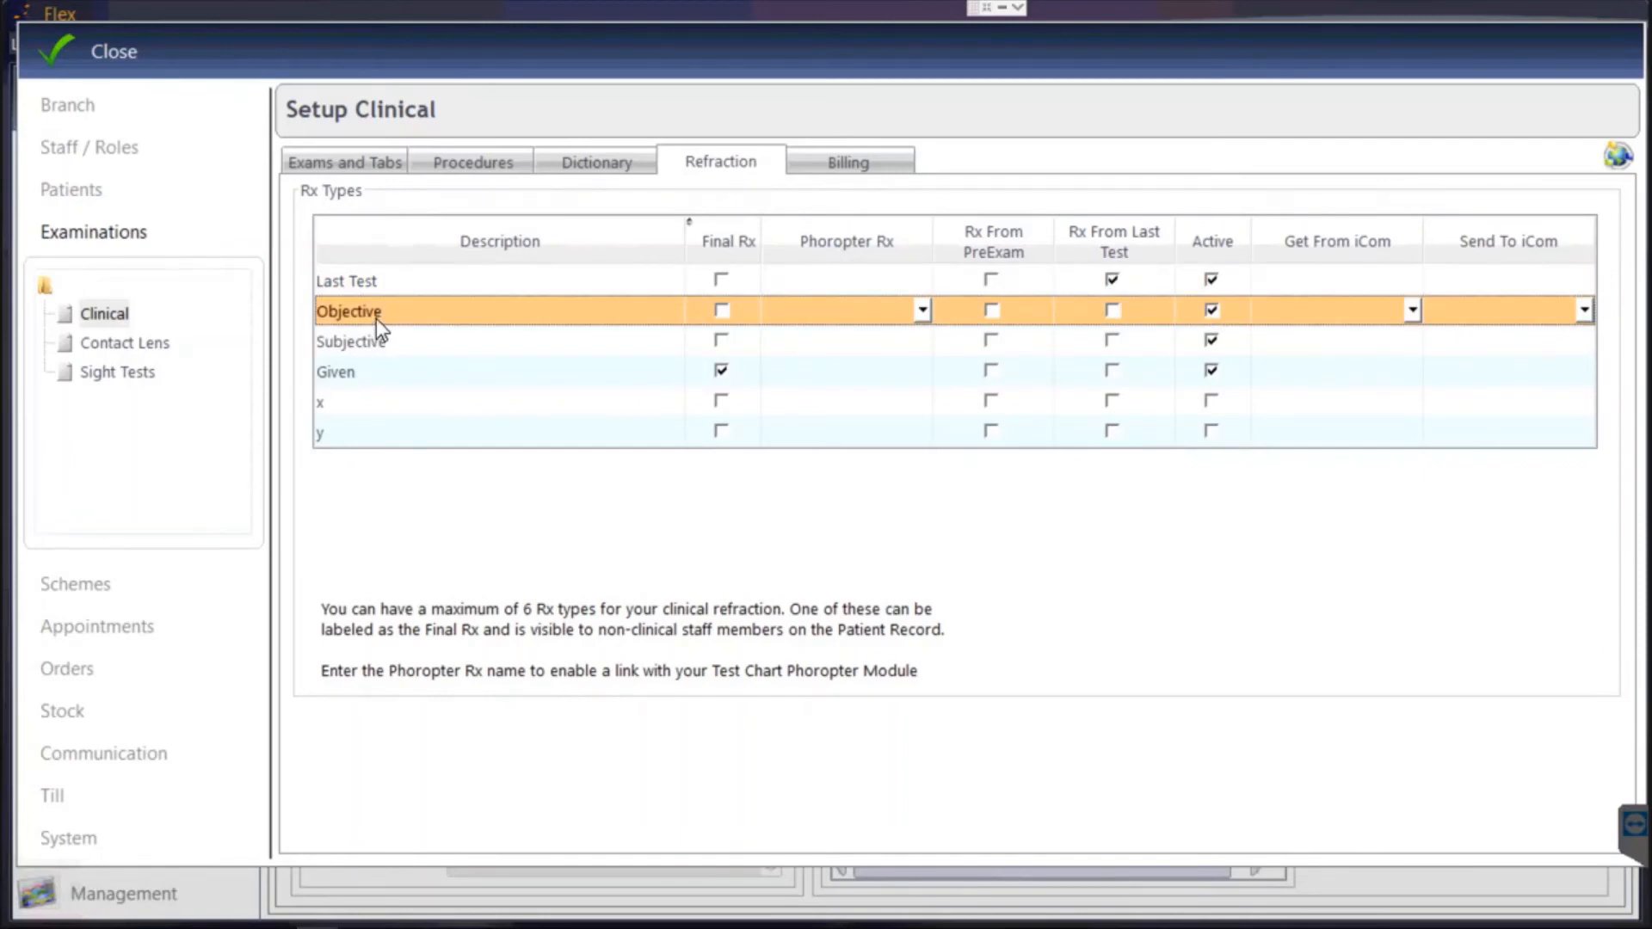
pyautogui.click(378, 315)
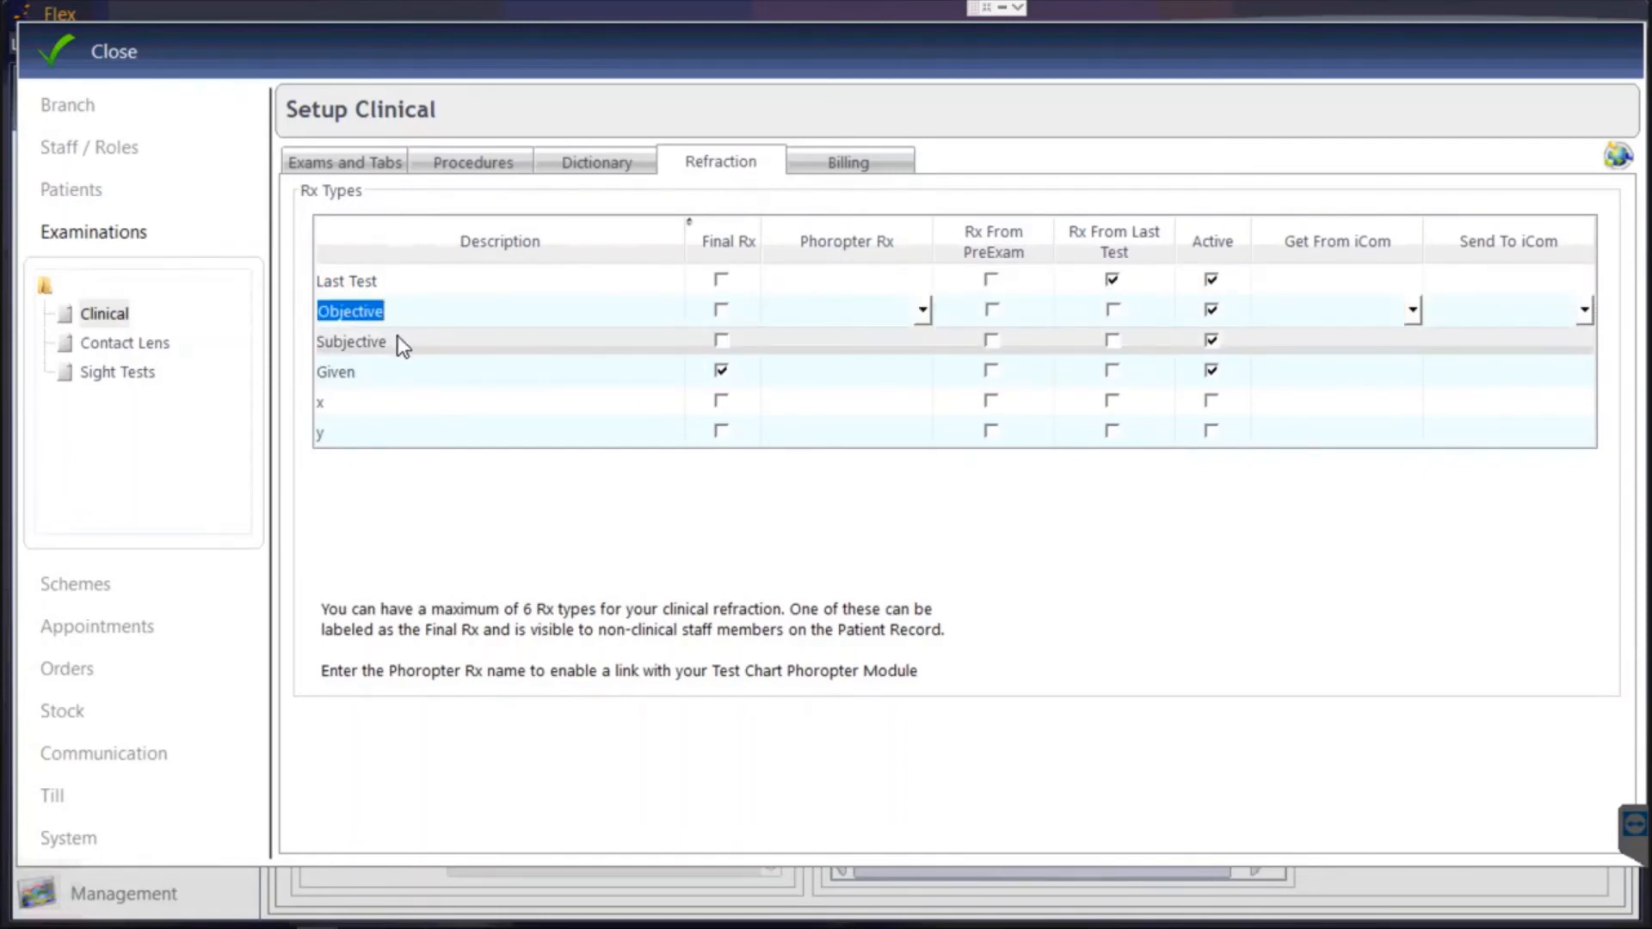
pyautogui.click(535, 281)
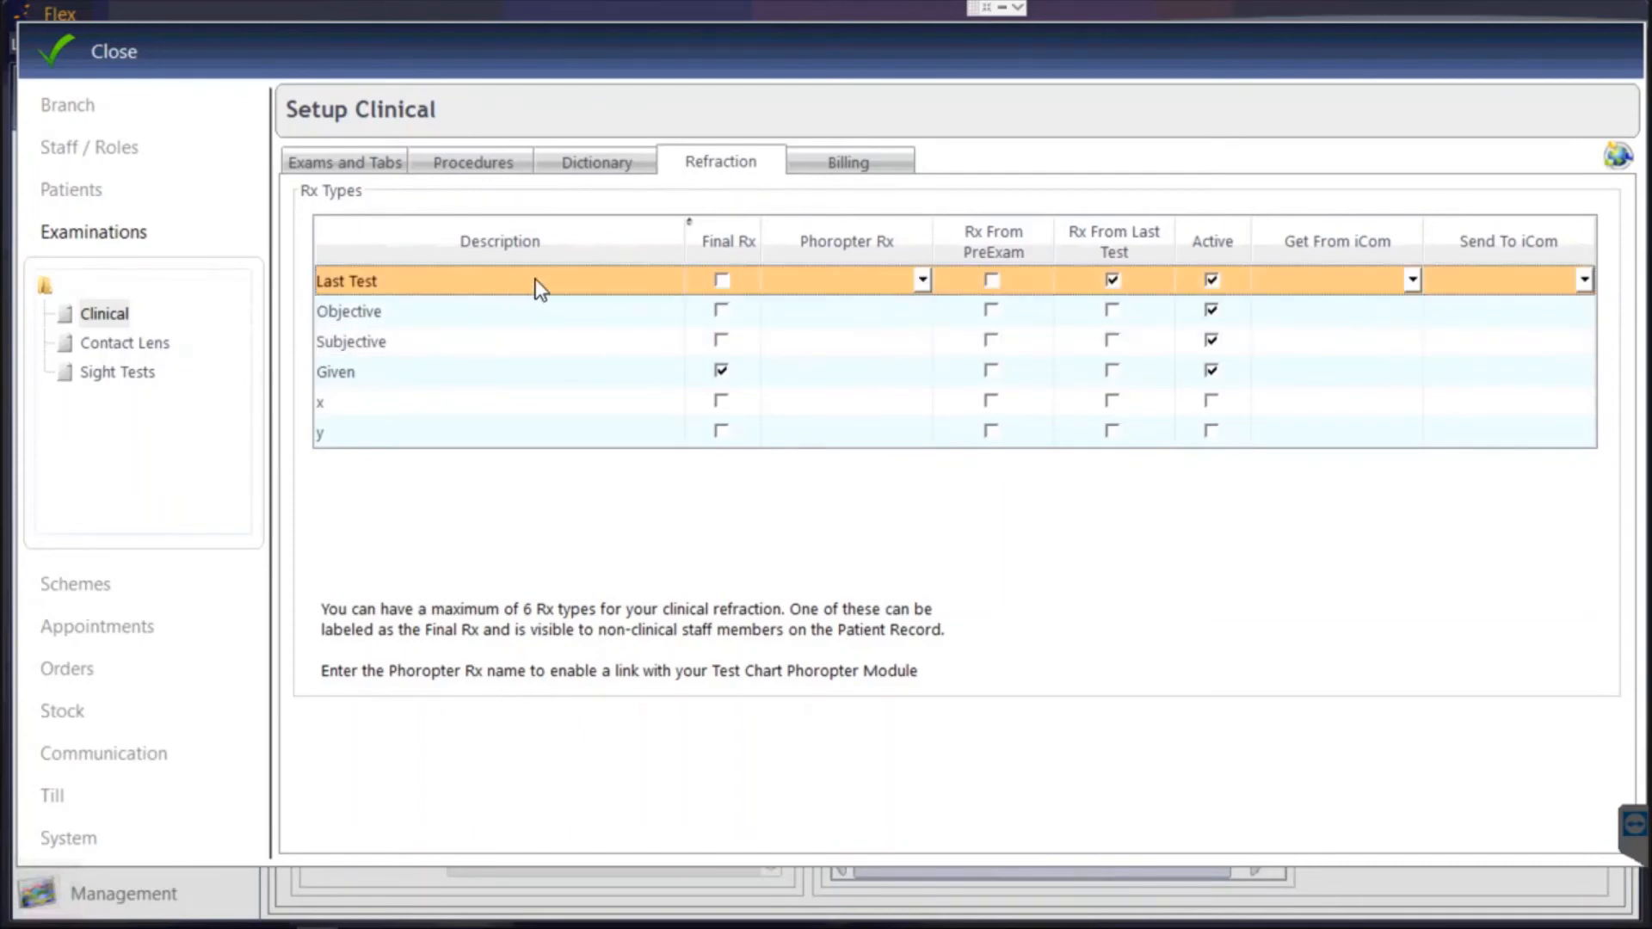
pyautogui.click(1111, 281)
pyautogui.click(1113, 281)
pyautogui.click(849, 162)
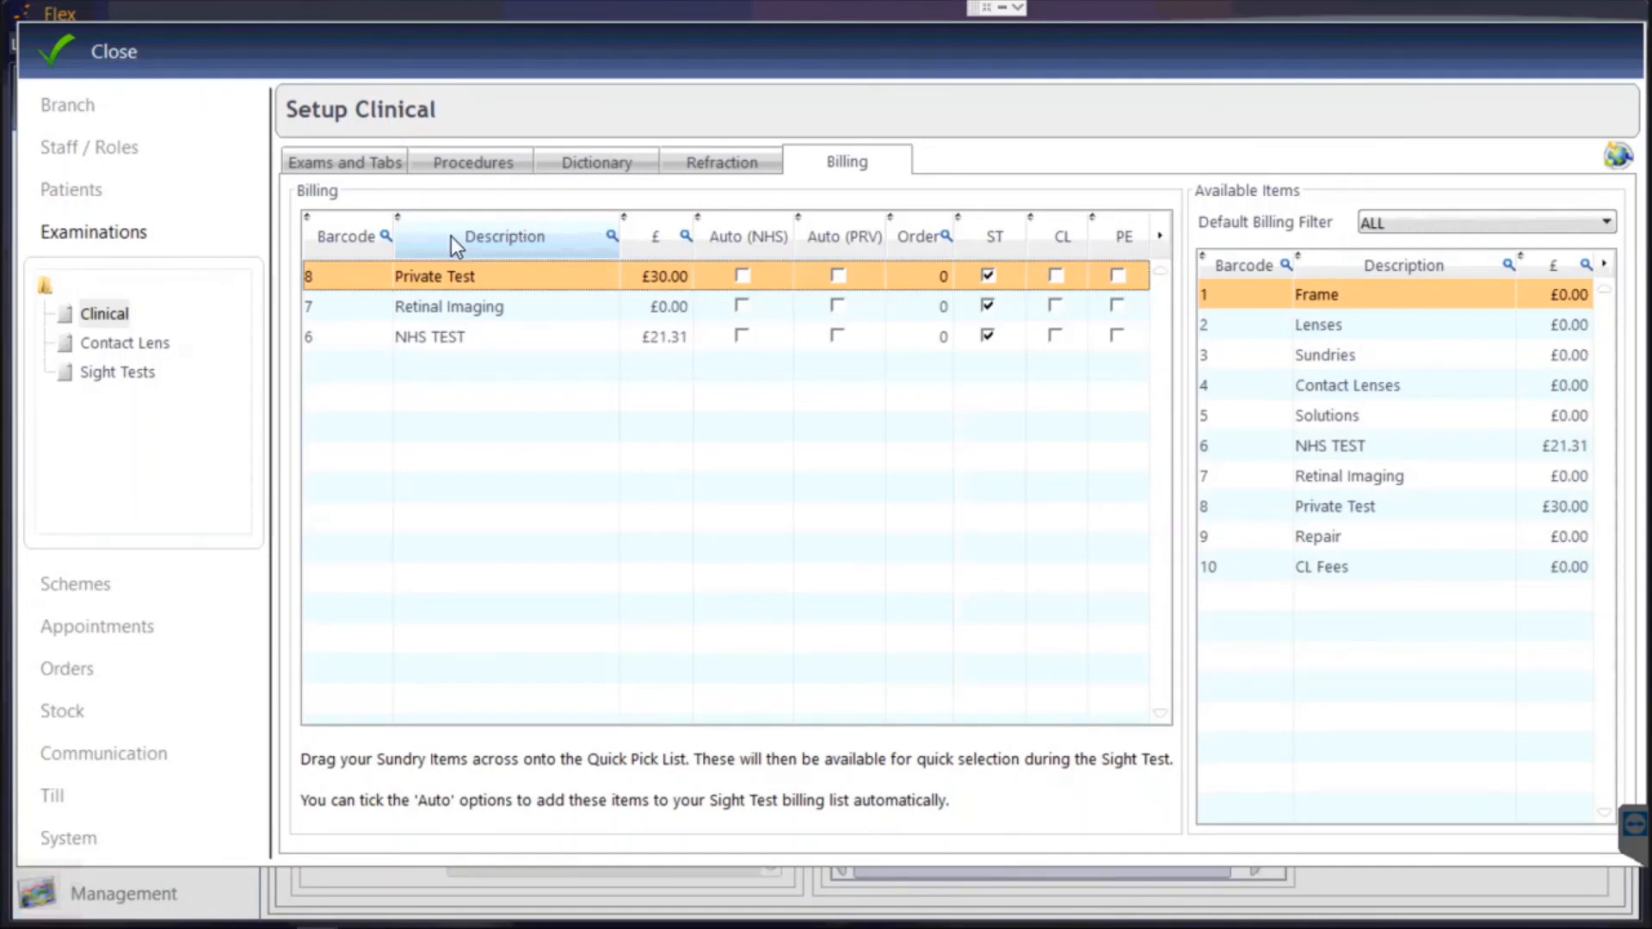
# Show the Sight Tests setup's Other tab, listing occupations, medications, eye drops, tonometers and BVD values (default 12).
pyautogui.click(155, 376)
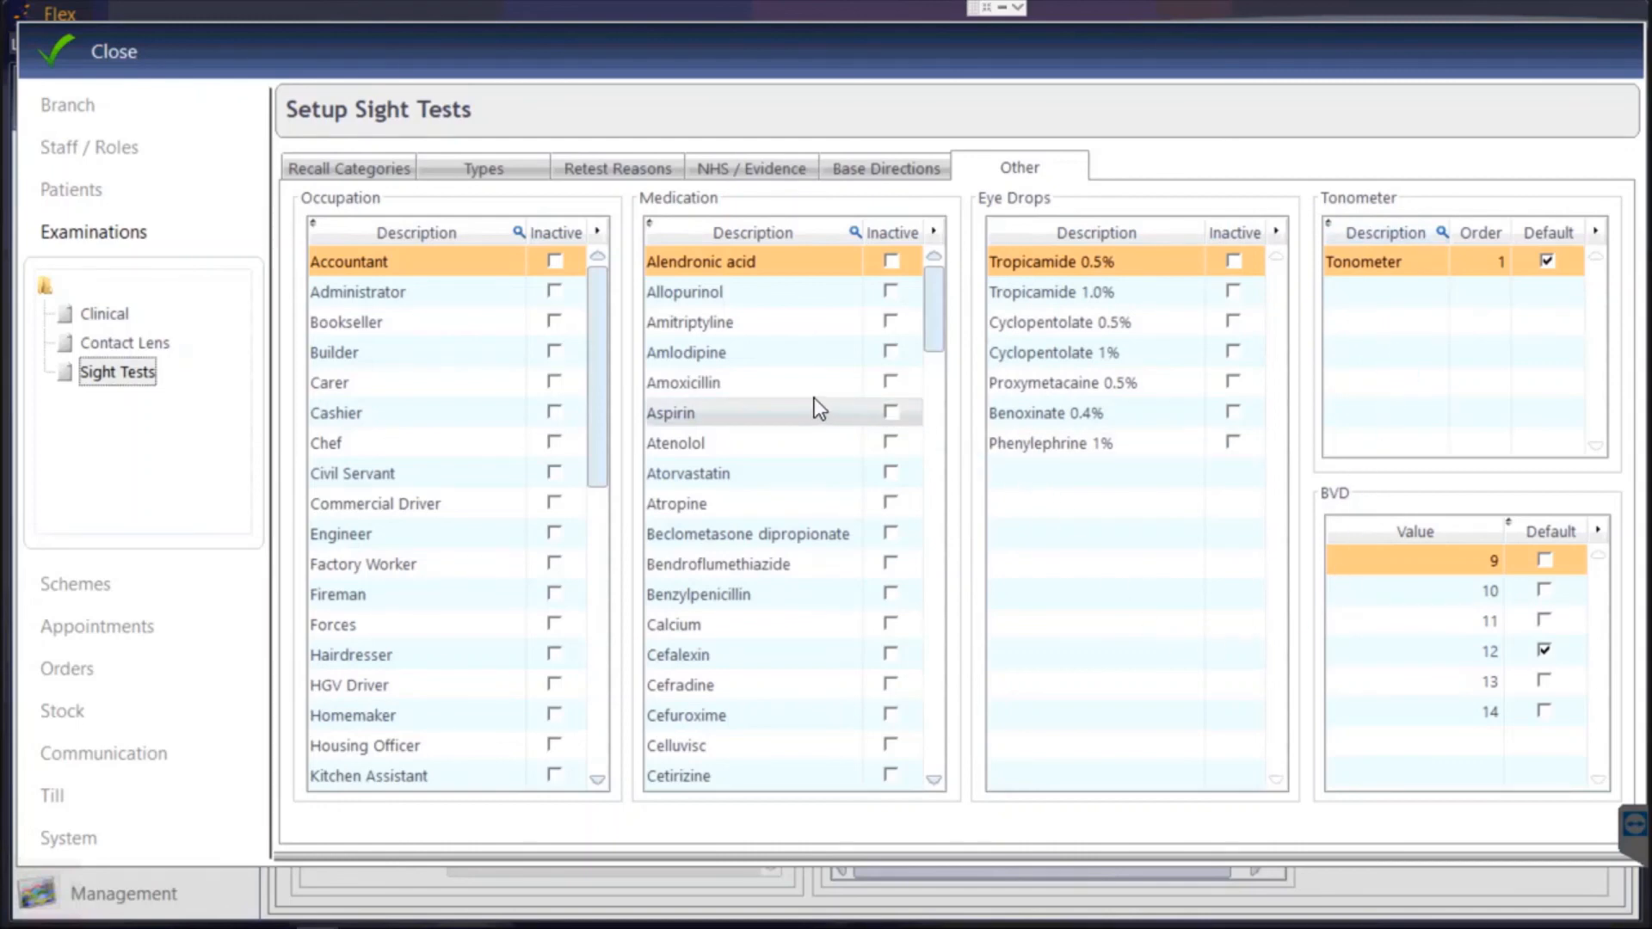
pyautogui.click(737, 533)
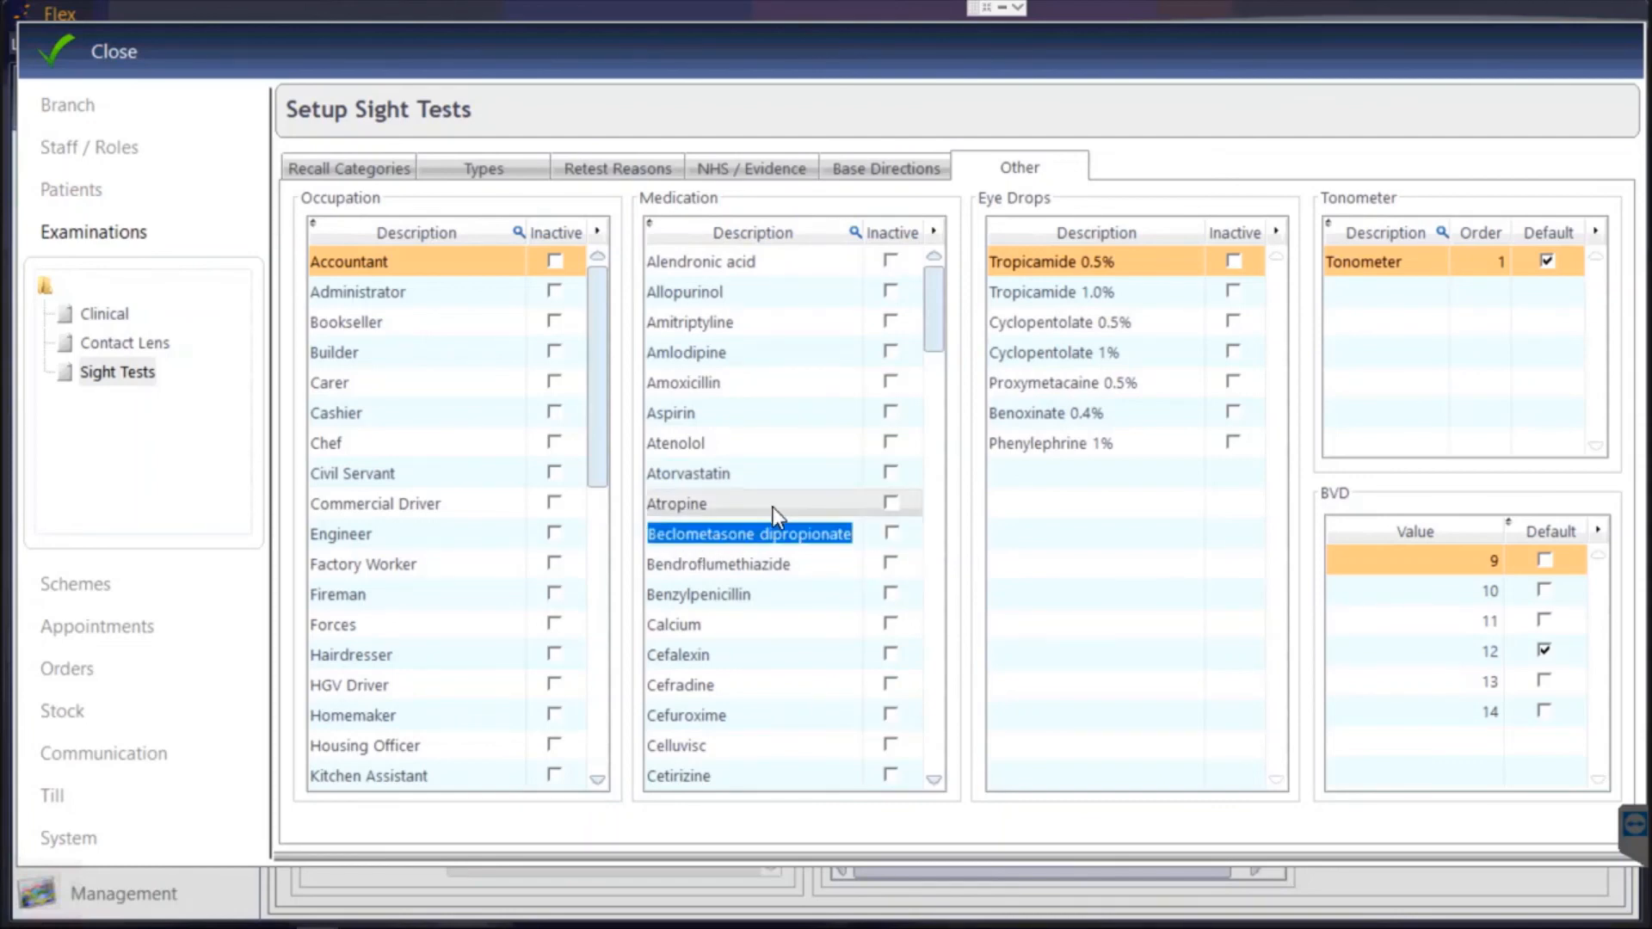
pyautogui.click(773, 506)
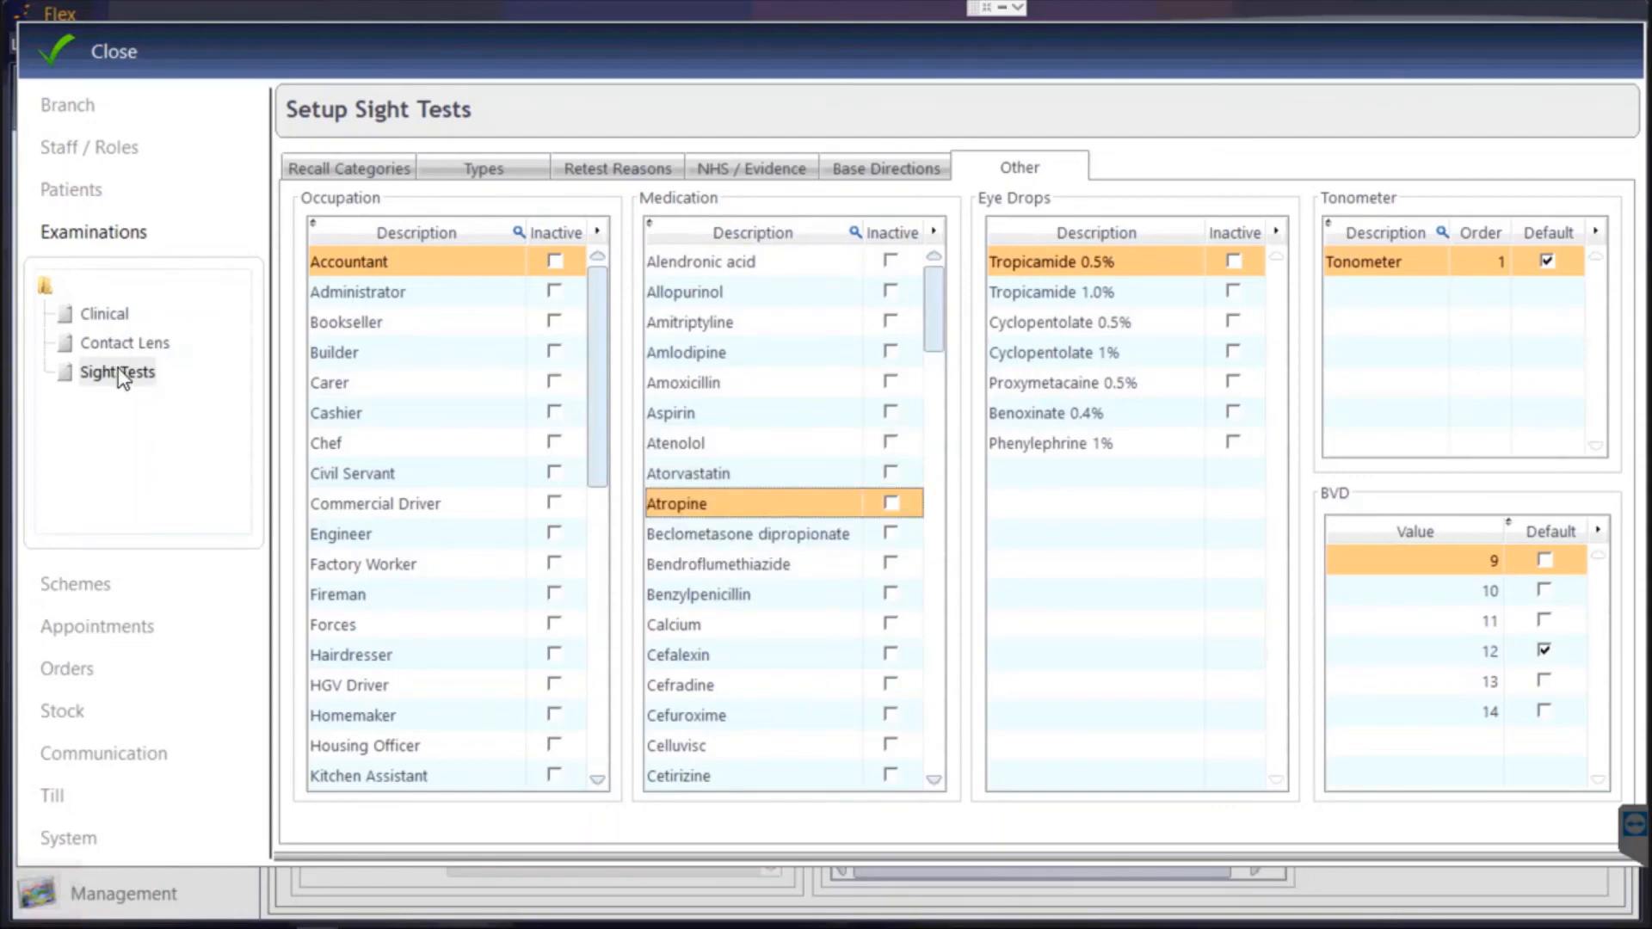